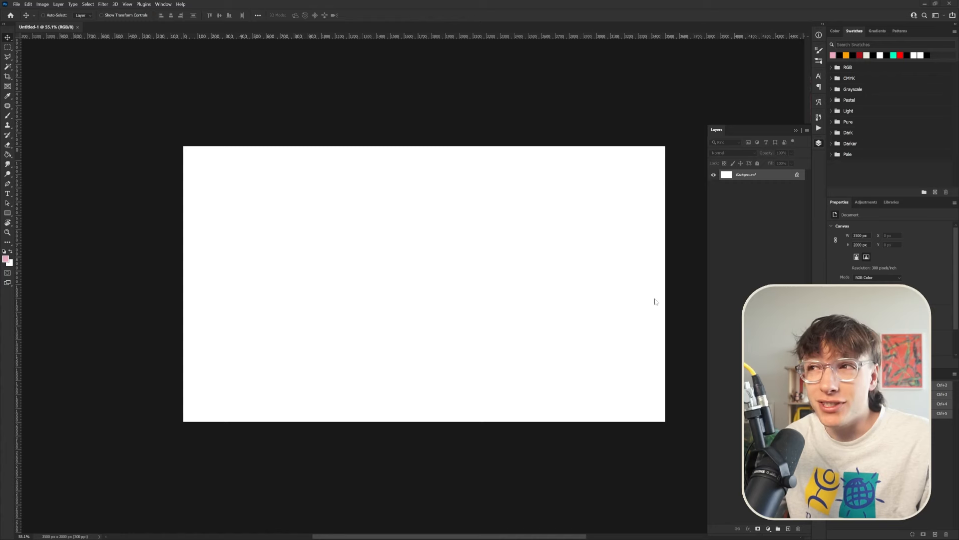
Show the 1200px-Quaxly image layer and move the duck to the left side of the canvas
scroll(670, 289, up, 1)
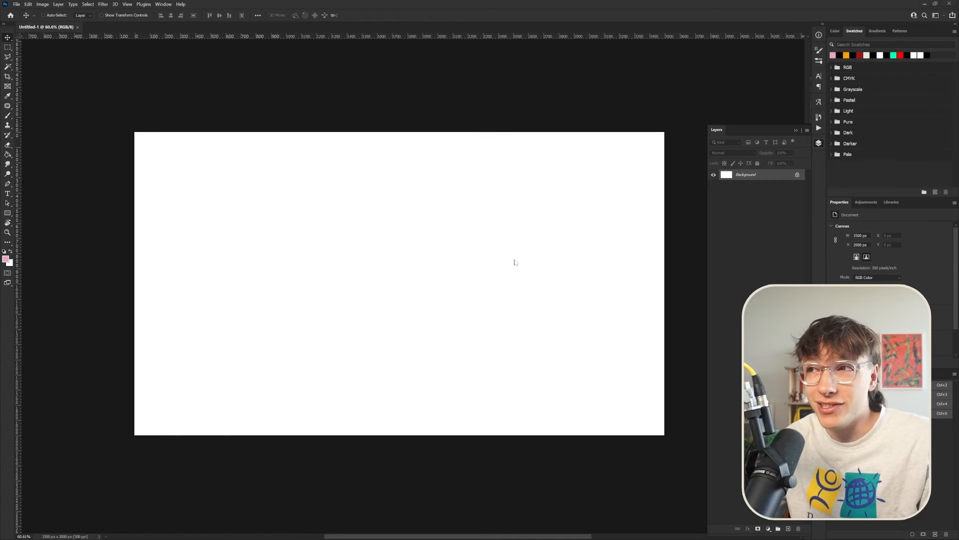
scroll(527, 260, up, 1)
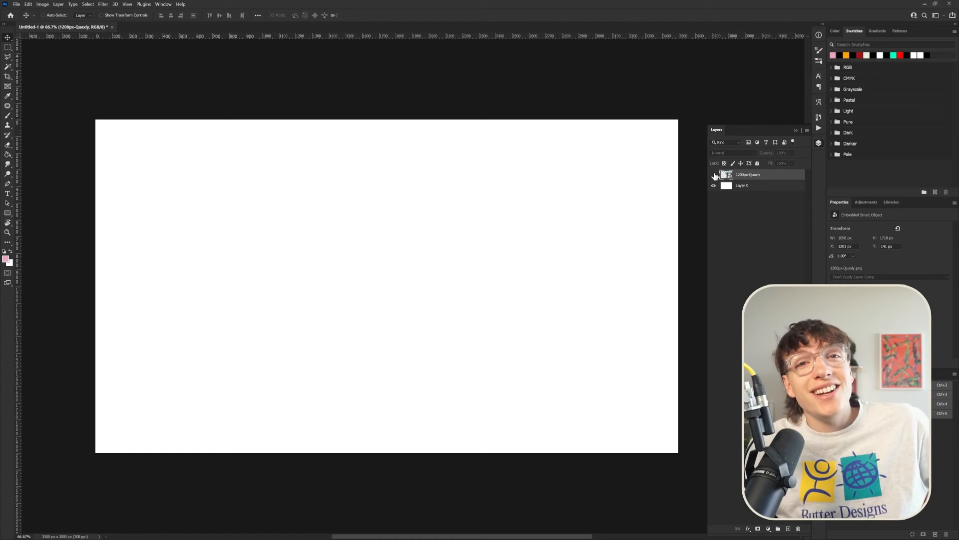
click(714, 175)
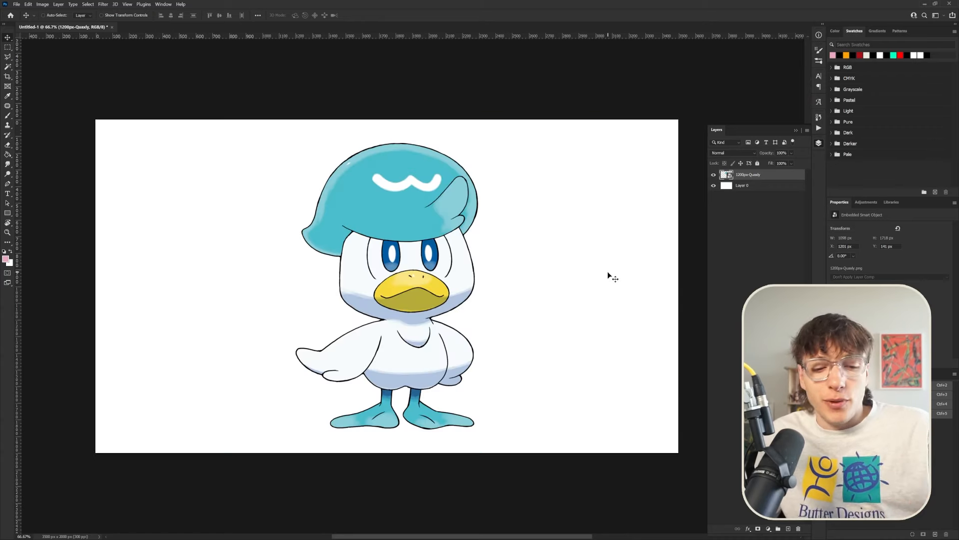
key(ctrl+t)
drag(456, 326, 274, 310)
key(Return)
scroll(412, 309, down, 2)
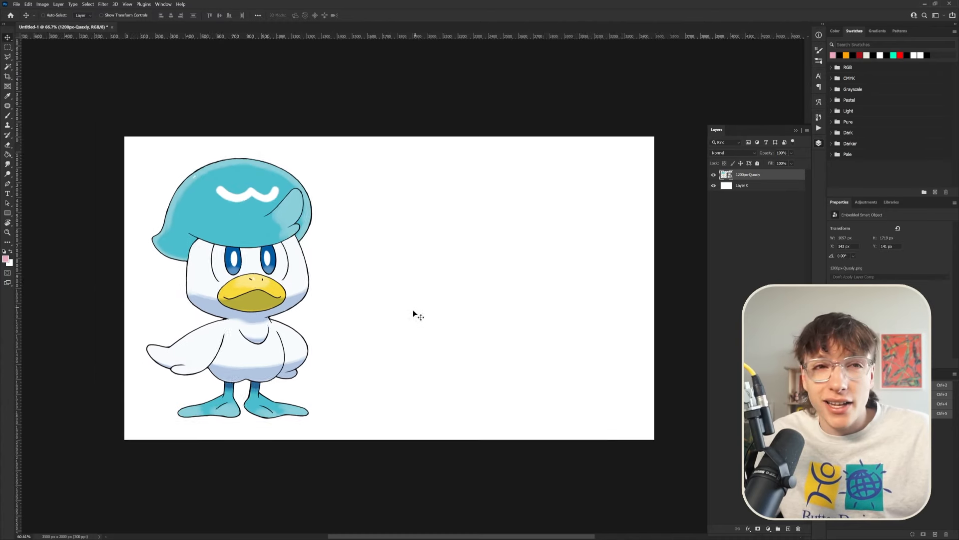
scroll(567, 314, up, 1)
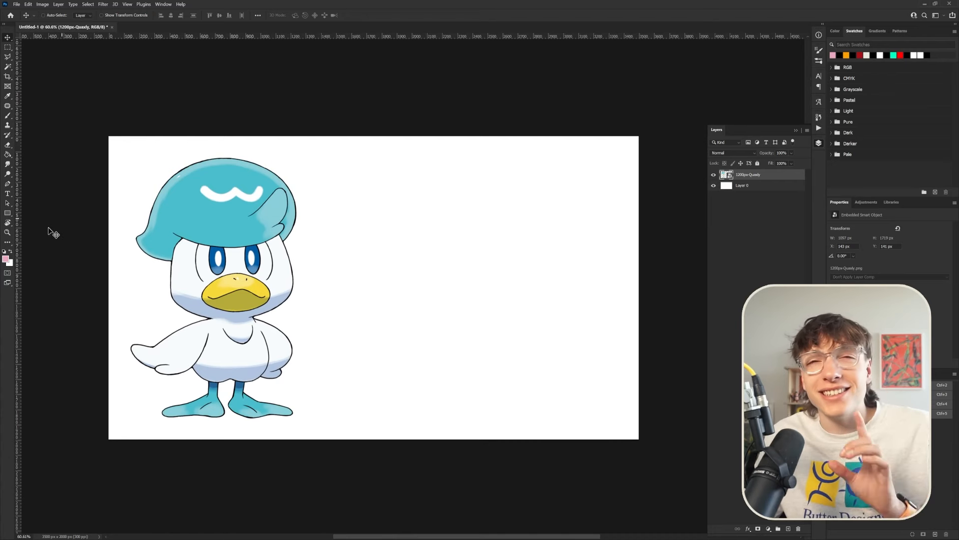
Reset the foreground and background colours to the default black and white
click(4, 252)
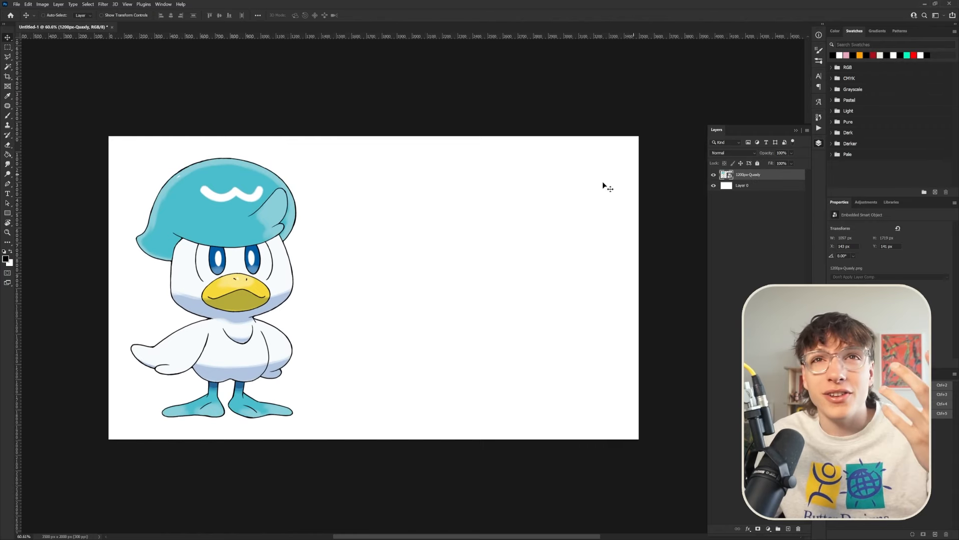
scroll(544, 200, down, 1)
scroll(589, 274, up, 1)
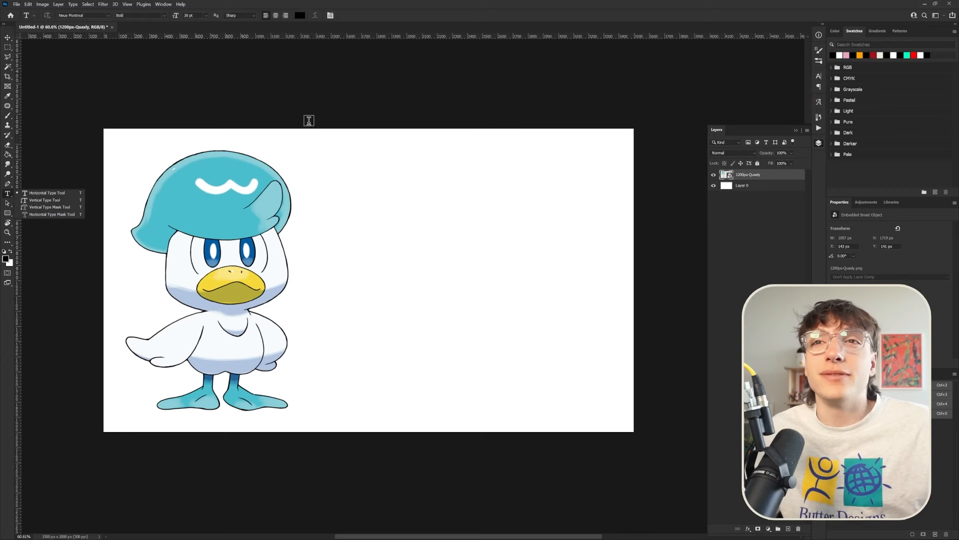
Enlarge the duck image to nearly the full canvas height on the left side and hide its layer
key(ctrl+t)
drag(364, 273, 284, 297)
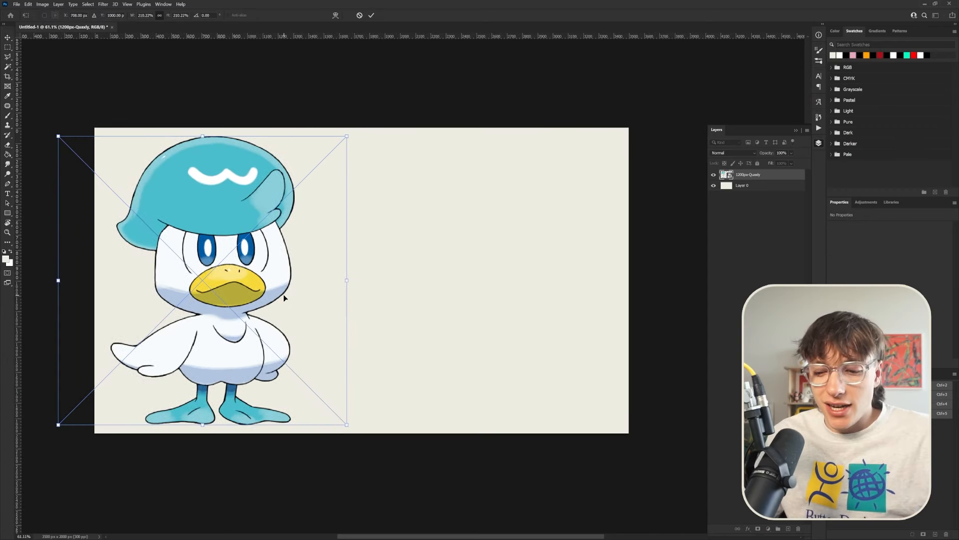
key(Return)
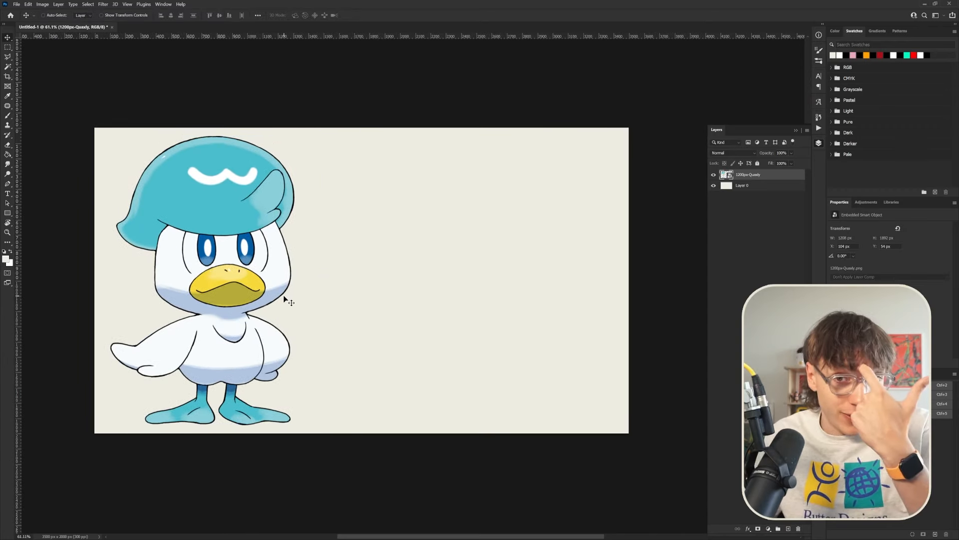
click(713, 175)
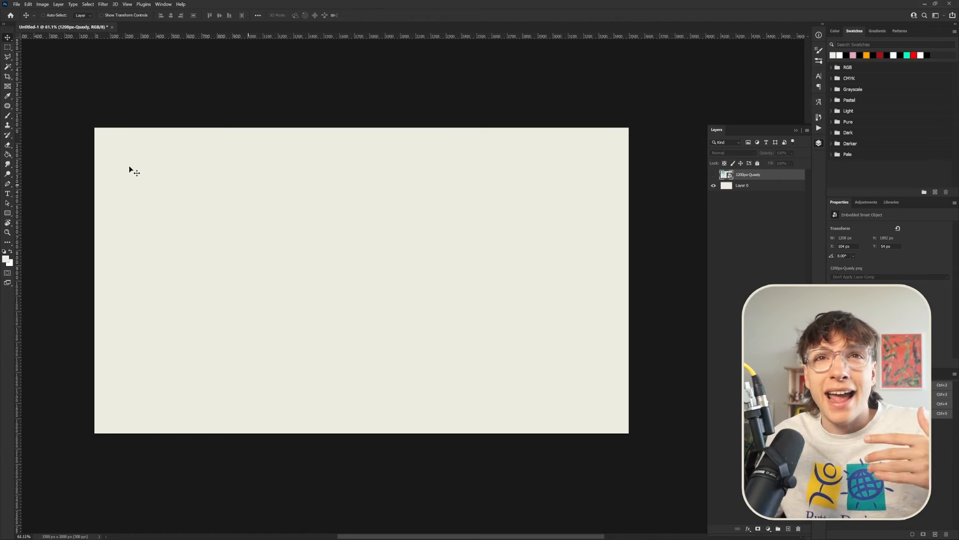
click(8, 184)
drag(218, 160, 235, 261)
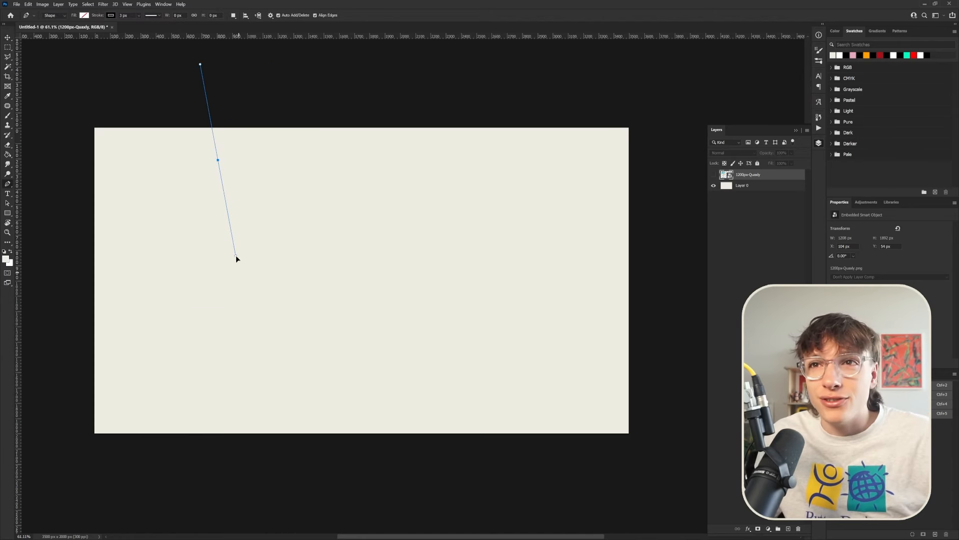
key(Escape)
Draw the outer outline and the inner counter of a letter Q with the Freeform Pen tool on the empty canvas
click(9, 184)
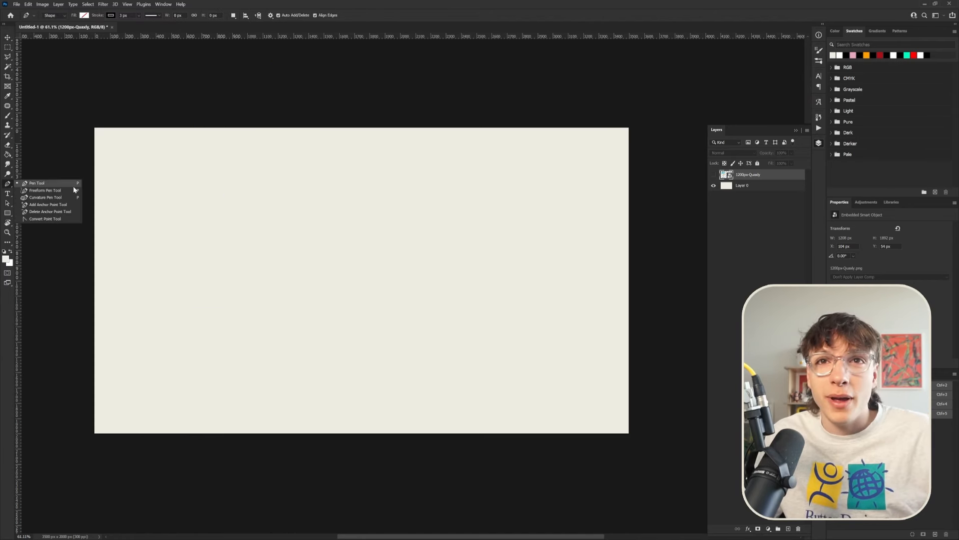
click(50, 191)
mouse_move(242, 180)
mouse_down()
mouse_move(218, 305)
mouse_move(288, 271)
mouse_move(318, 281)
mouse_move(255, 184)
mouse_move(239, 180)
mouse_up()
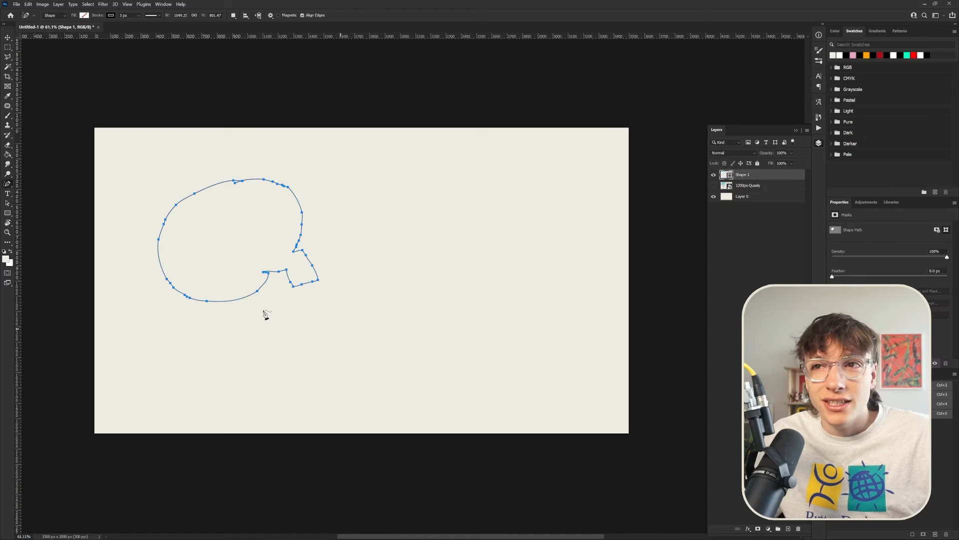
scroll(194, 200, up, 3)
scroll(340, 271, up, 2)
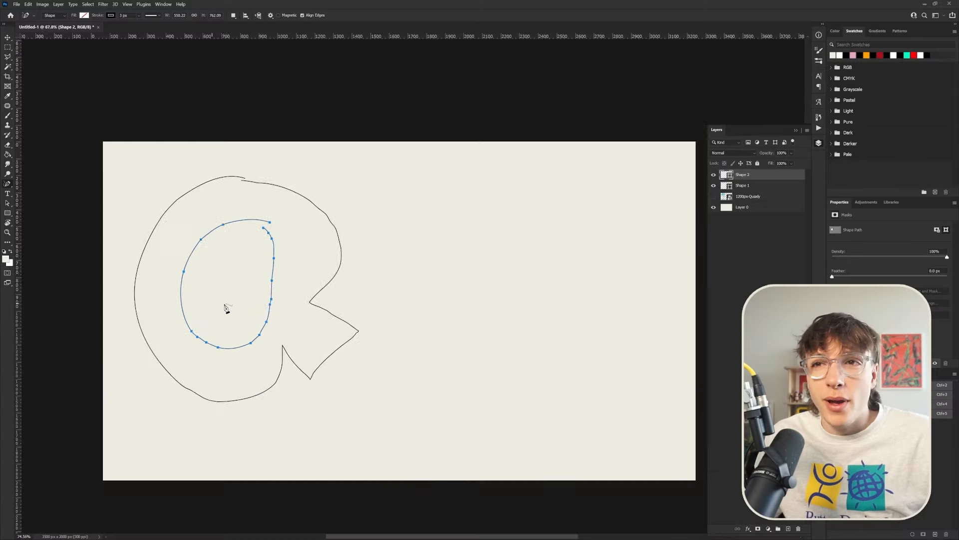
scroll(229, 317, up, 2)
scroll(228, 320, down, 1)
scroll(228, 318, down, 2)
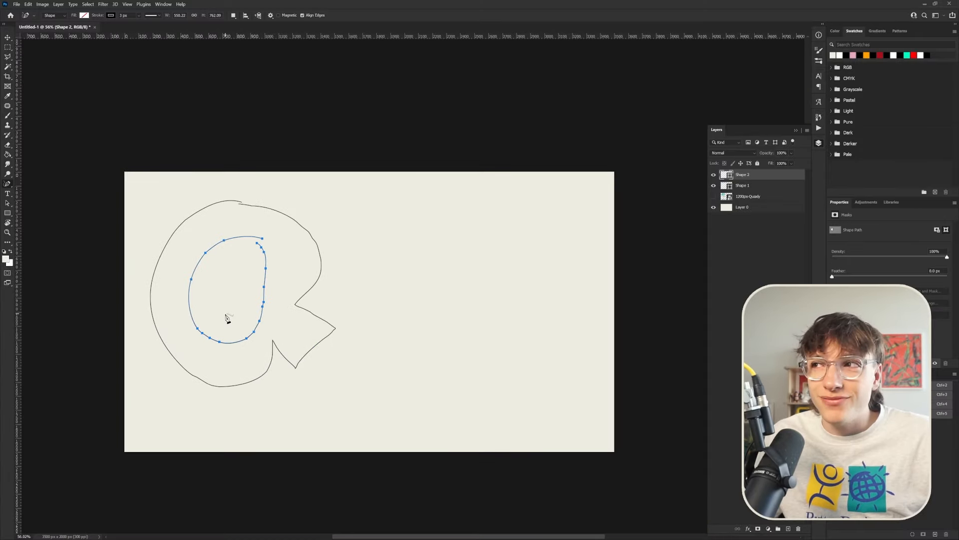
Delete both freeform Q shape layers
scroll(447, 338, up, 1)
shift+click(745, 190)
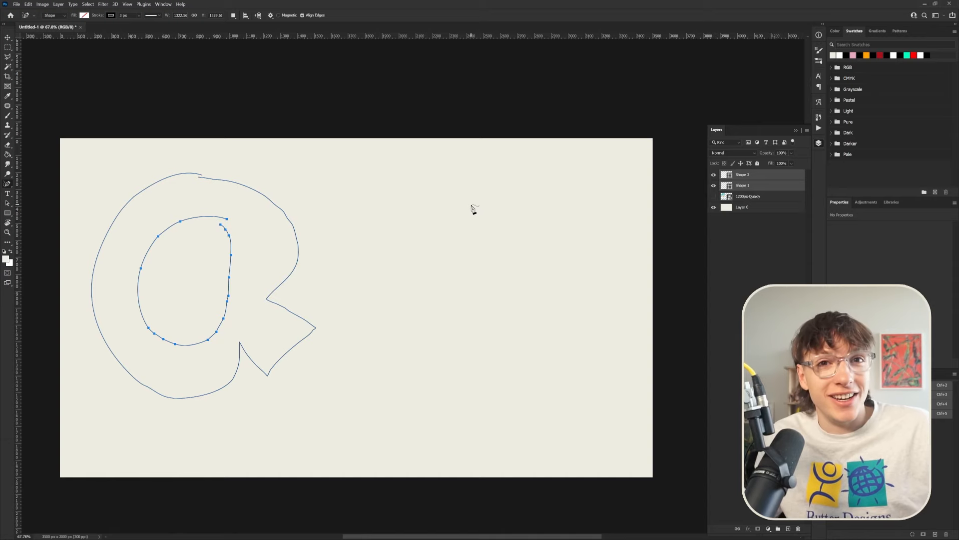
key(Delete)
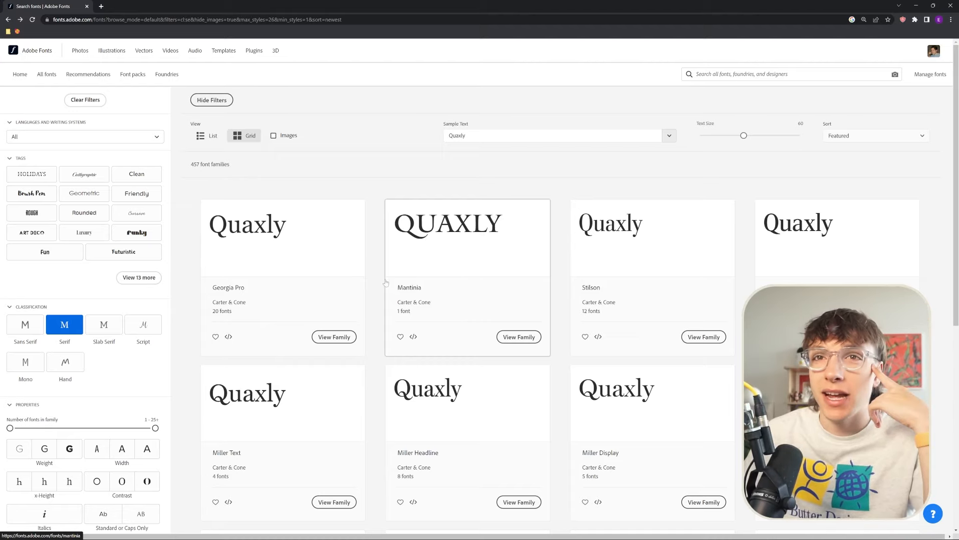
Browse the serif fonts on Adobe Fonts, review the styles of the Big Caslon family, and return to Photoshop
scroll(380, 285, down, 3)
scroll(380, 285, down, 2)
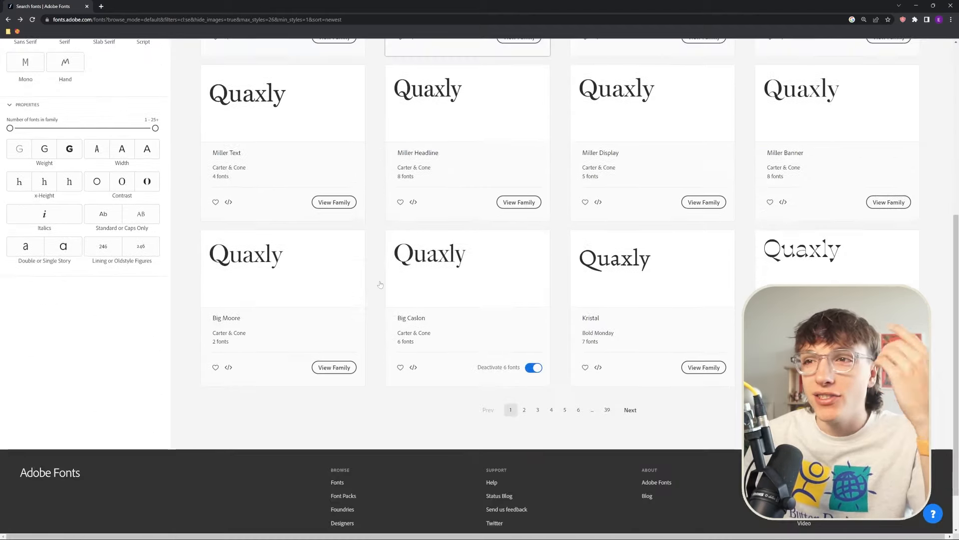
click(427, 319)
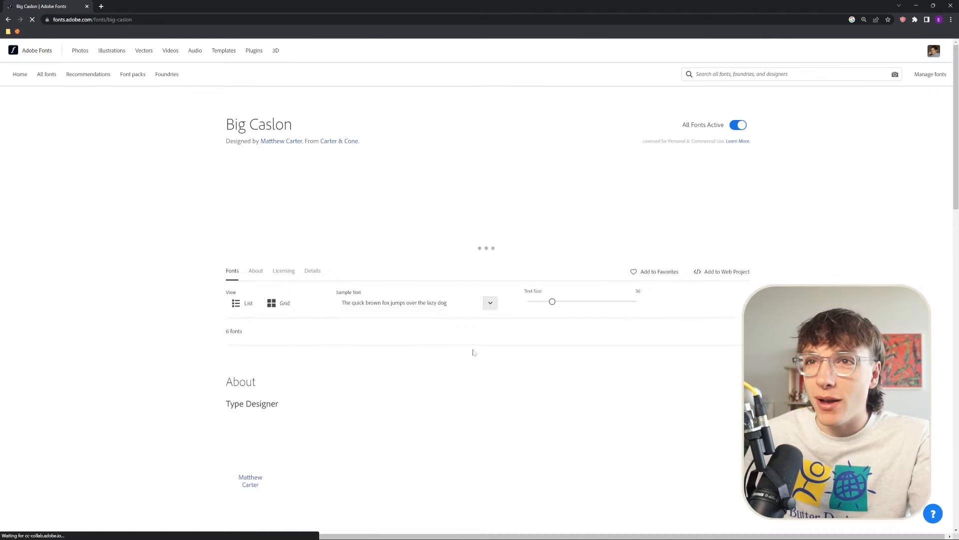
scroll(380, 275, down, 2)
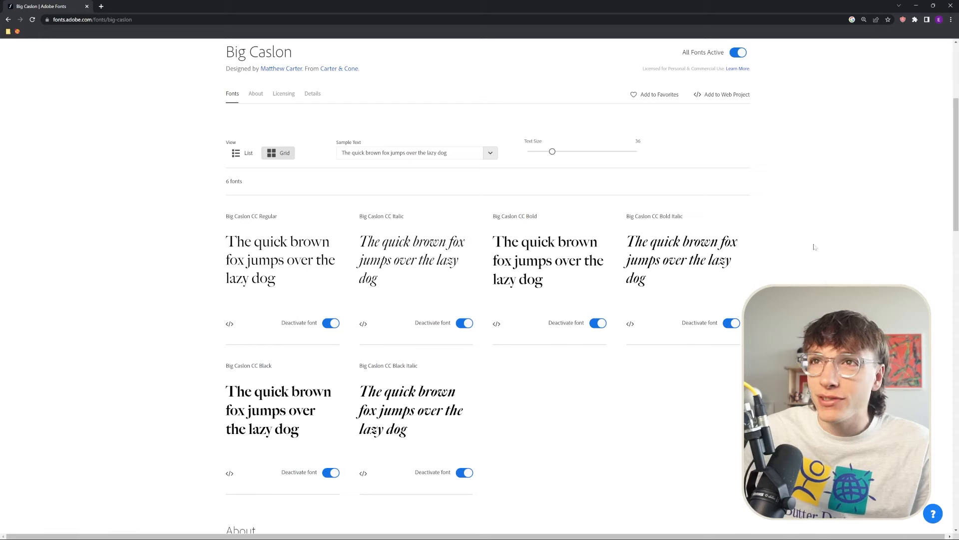
scroll(649, 368, down, 2)
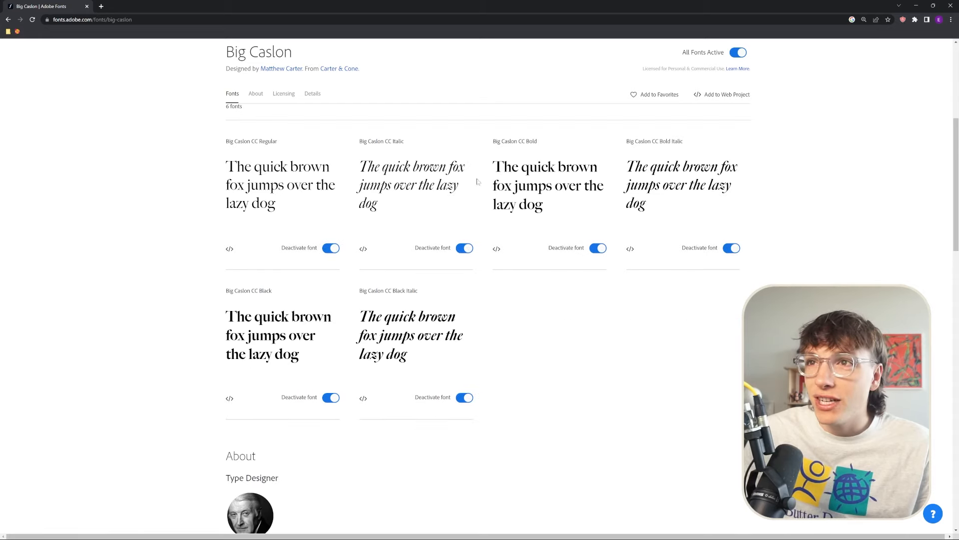
click(916, 7)
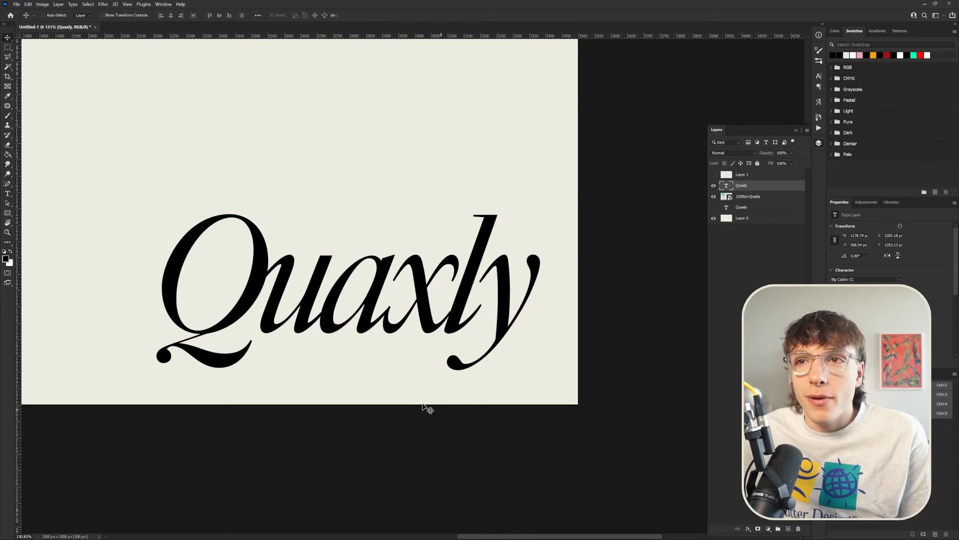
Enlarge the black italic Quaxly text and place it beside the duck in the lower part of the canvas
scroll(427, 409, down, 5)
scroll(90, 278, up, 3)
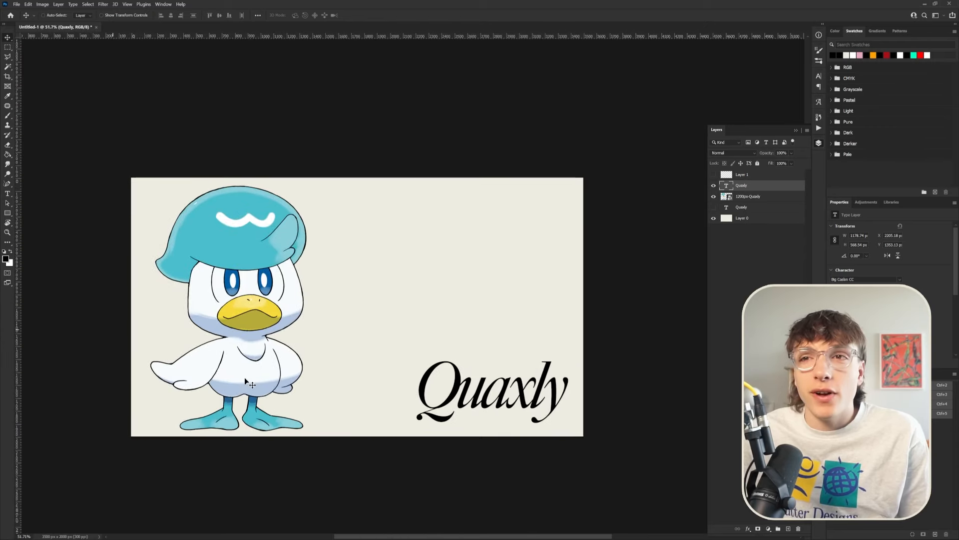
key(ctrl+t)
drag(415, 353, 134, 273)
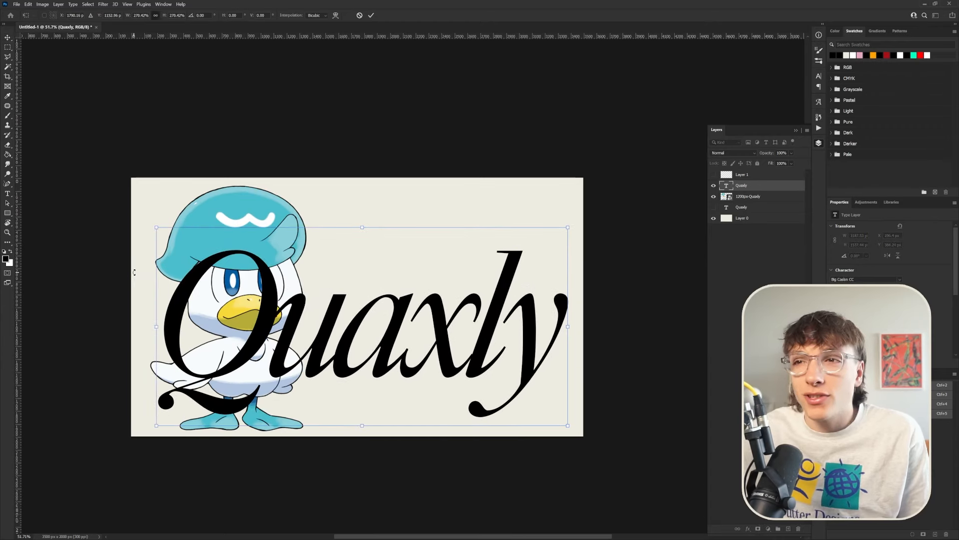
key(Return)
key(ctrl+t)
drag(154, 230, 257, 321)
drag(394, 369, 467, 369)
key(Return)
Duplicate the Quaxly text layer and contract a selection of the copy's letters by 5 pixels
key(ctrl+j)
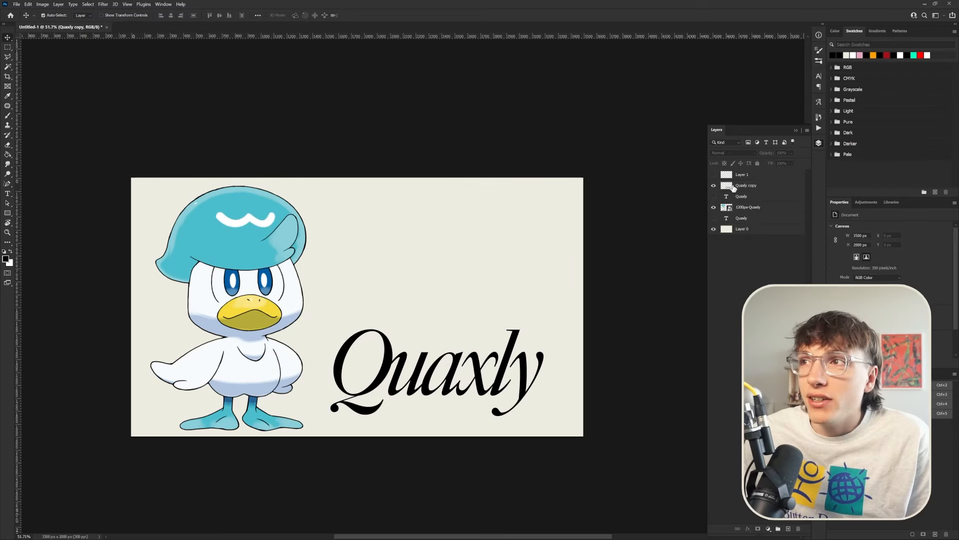
ctrl+click(731, 186)
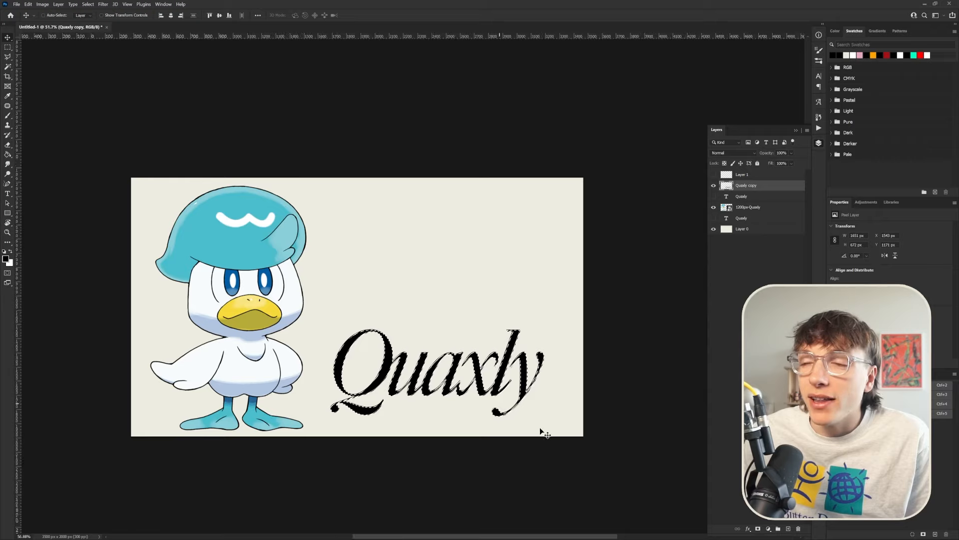
scroll(541, 431, up, 3)
click(88, 4)
mouse_move(105, 115)
click(171, 132)
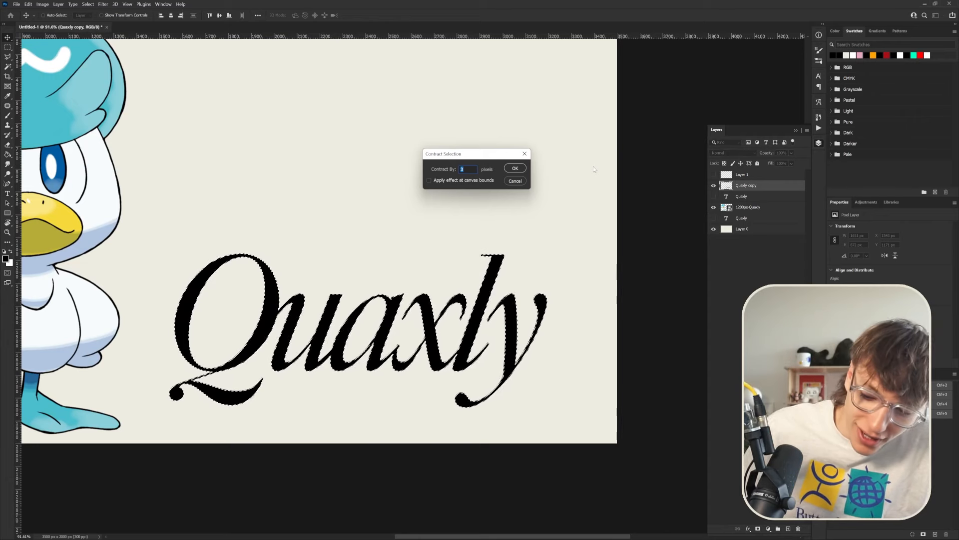
text(5)
key(Return)
key(ctrl)
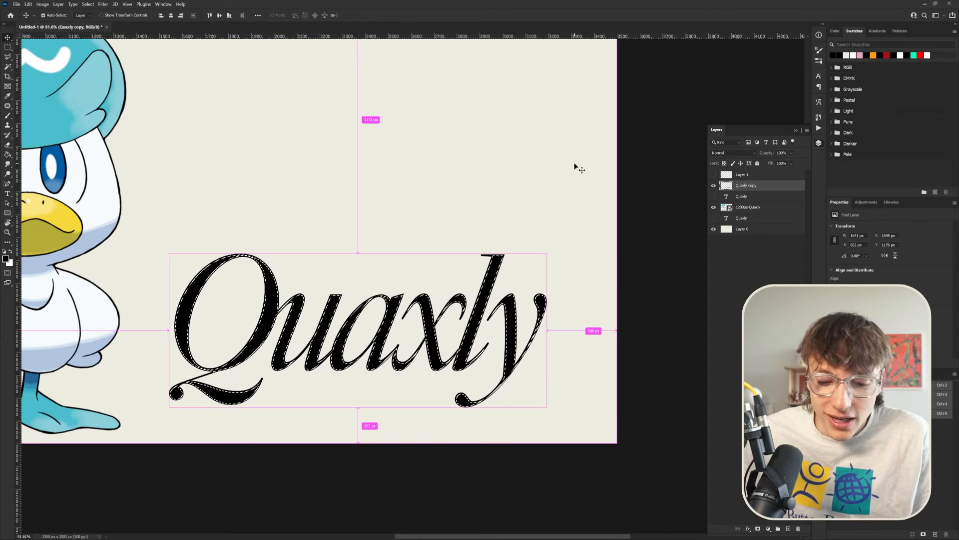
Copy the contracted letter selection to a new layer, hide the Quaxly copy layer beneath it, and deselect
key(ctrl+j)
click(714, 196)
key(ctrl+d)
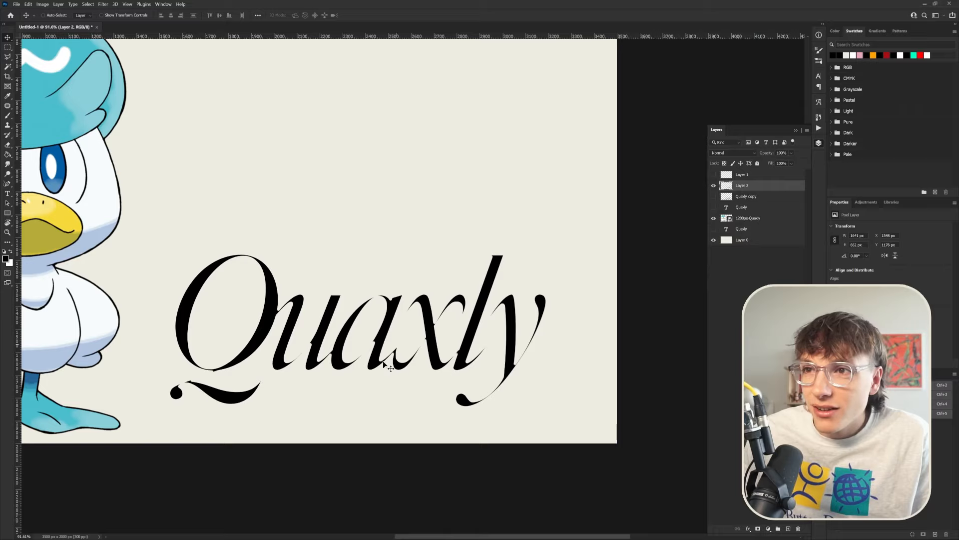
scroll(389, 367, down, 5)
scroll(604, 422, up, 5)
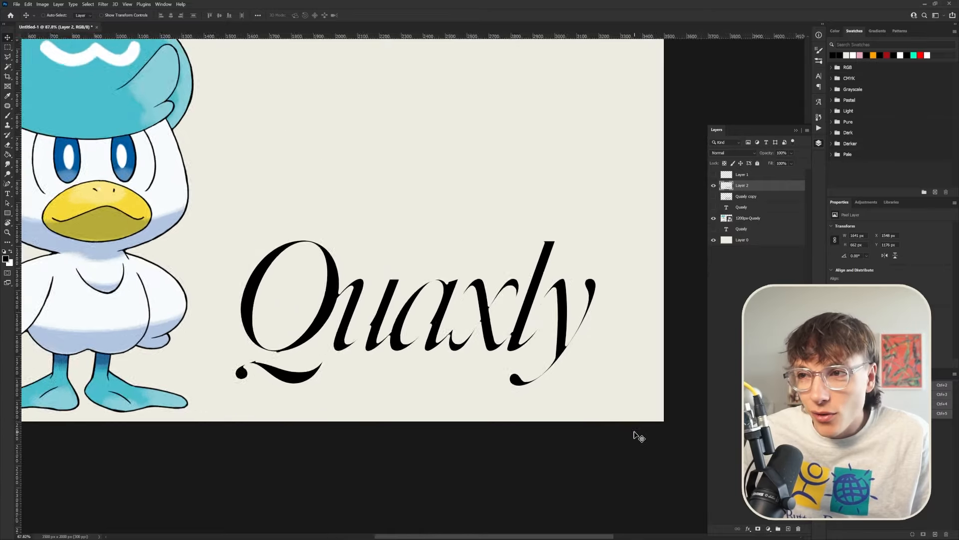
Undo back to the full letter selection and contract it by 10 pixels instead
scroll(575, 365, up, 2)
key(ctrl+z)
key(ctrl+z)
key(ctrl+z)
key(alt+s)
text(mc10)
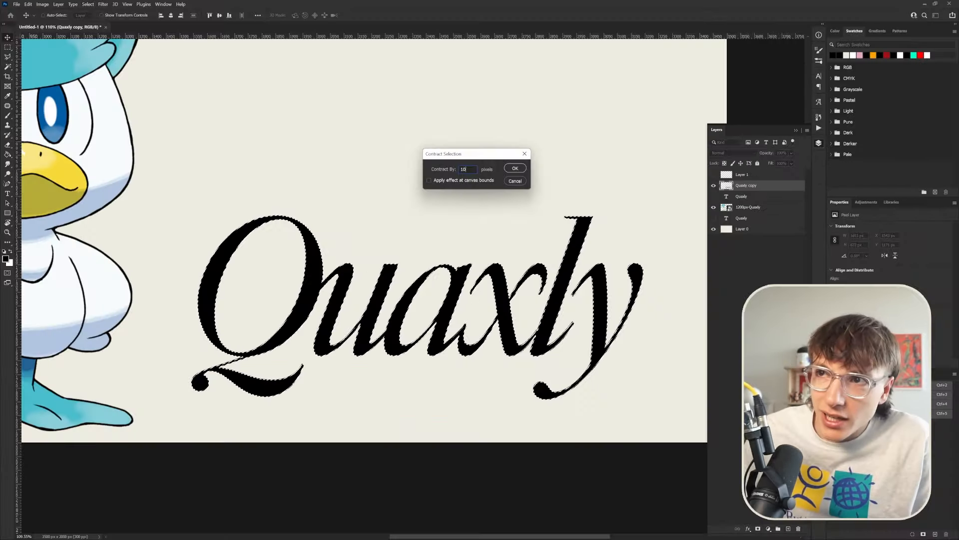
key(Return)
key(ctrl)
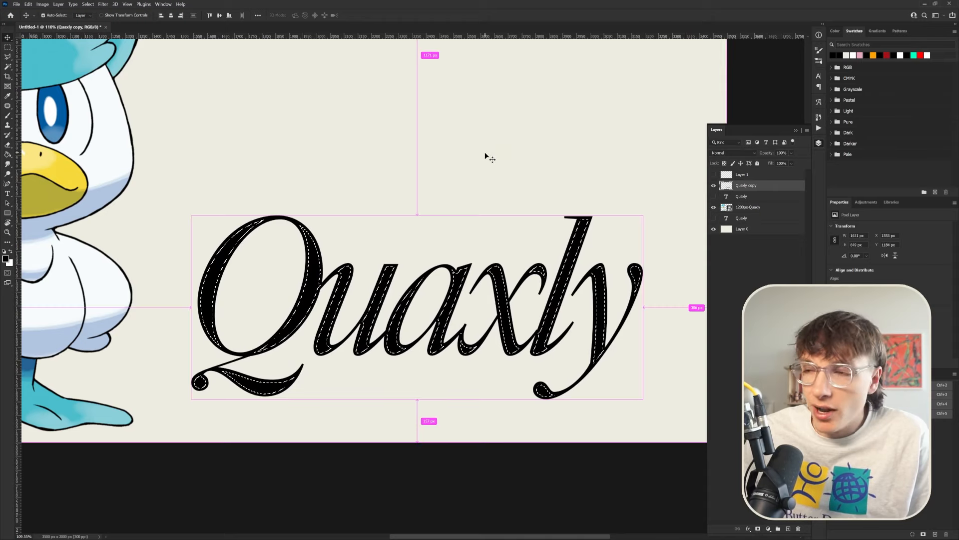
Try copying the 10-pixel contracted letters to a new layer with the Quaxly copy layer hidden, and undo both changes
key(ctrl+j)
click(713, 196)
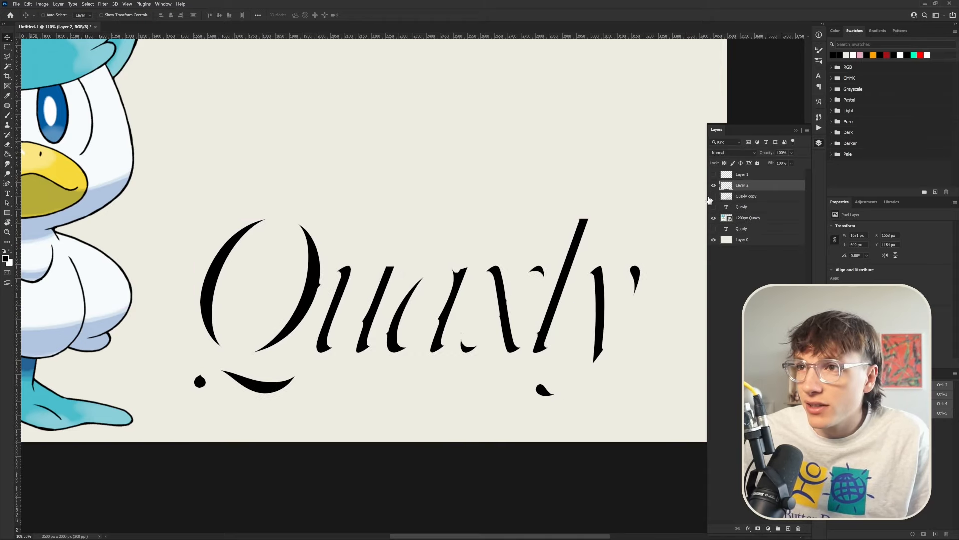
scroll(479, 329, down, 3)
key(ctrl+z)
key(ctrl+z)
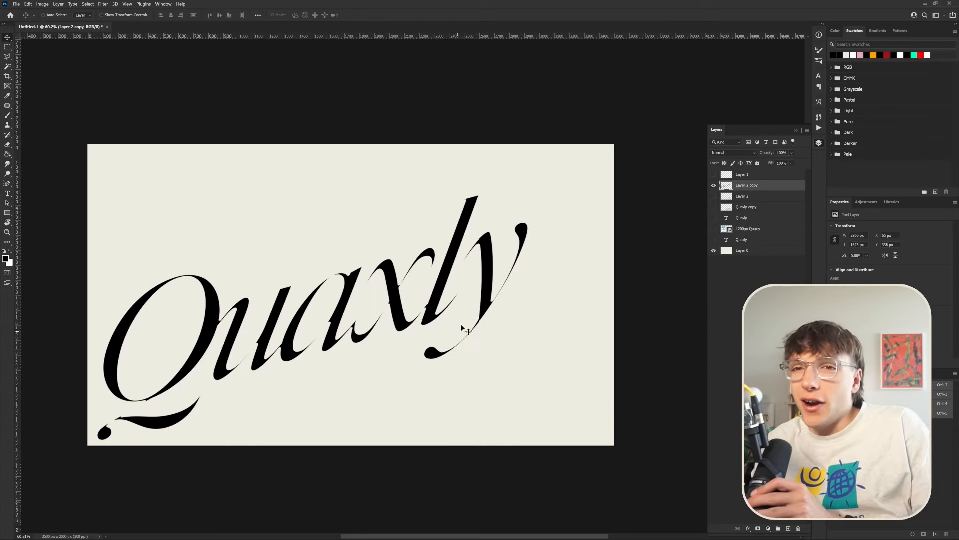
Show the duck image layer and move the duck to the right side of the canvas
click(713, 228)
click(748, 228)
drag(311, 258, 599, 256)
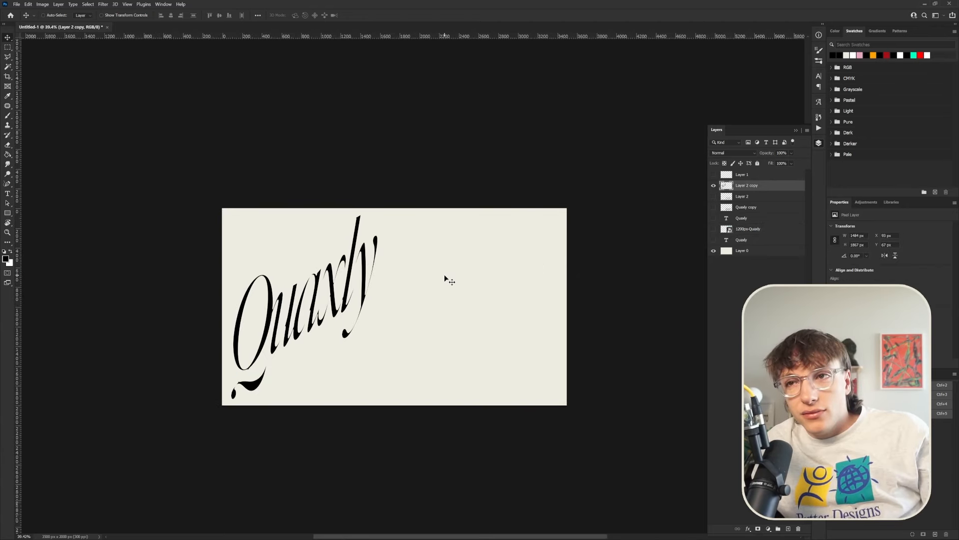
Move the Quaxly lettering horizontally to the right side of the canvas
scroll(309, 261, up, 2)
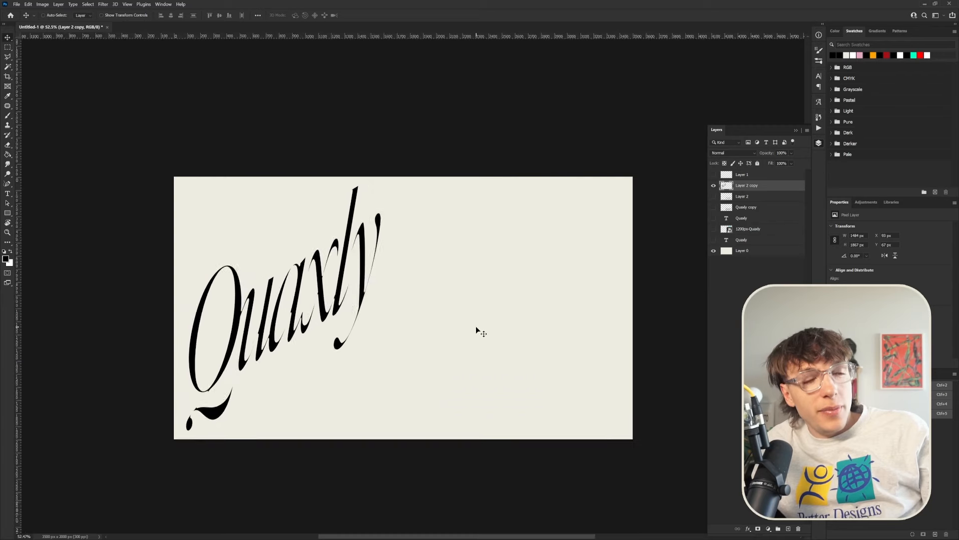
scroll(478, 332, down, 1)
scroll(606, 347, up, 1)
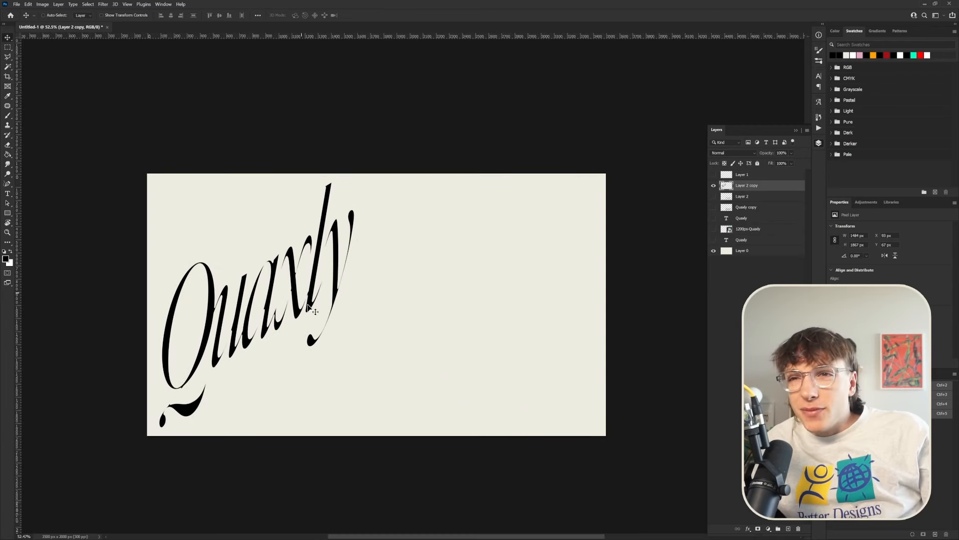
scroll(360, 301, down, 2)
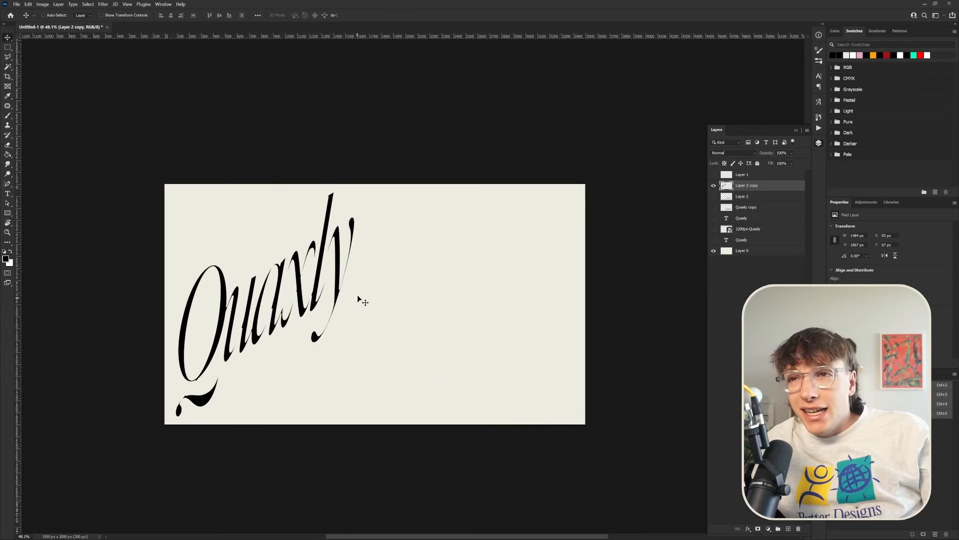
scroll(505, 294, up, 2)
click(713, 229)
click(748, 229)
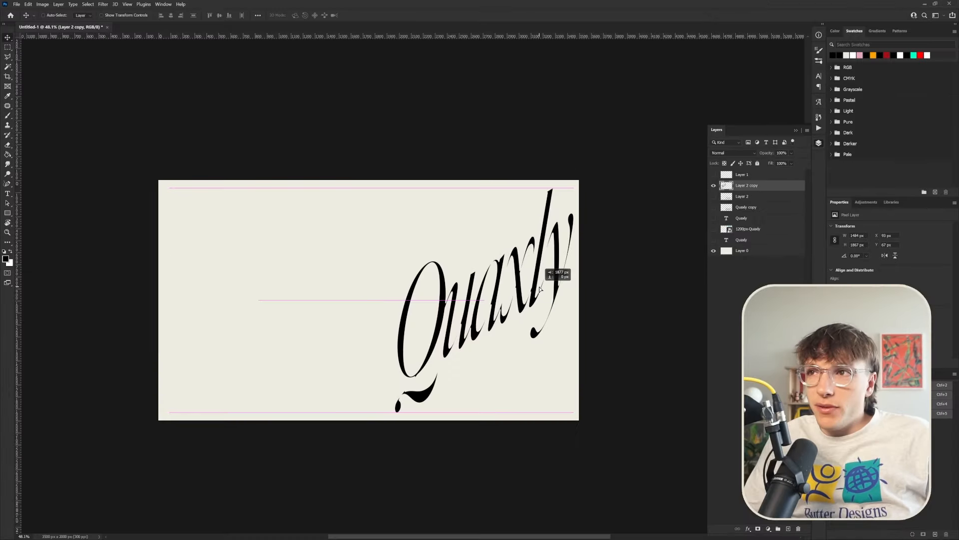
drag(541, 289, 537, 288)
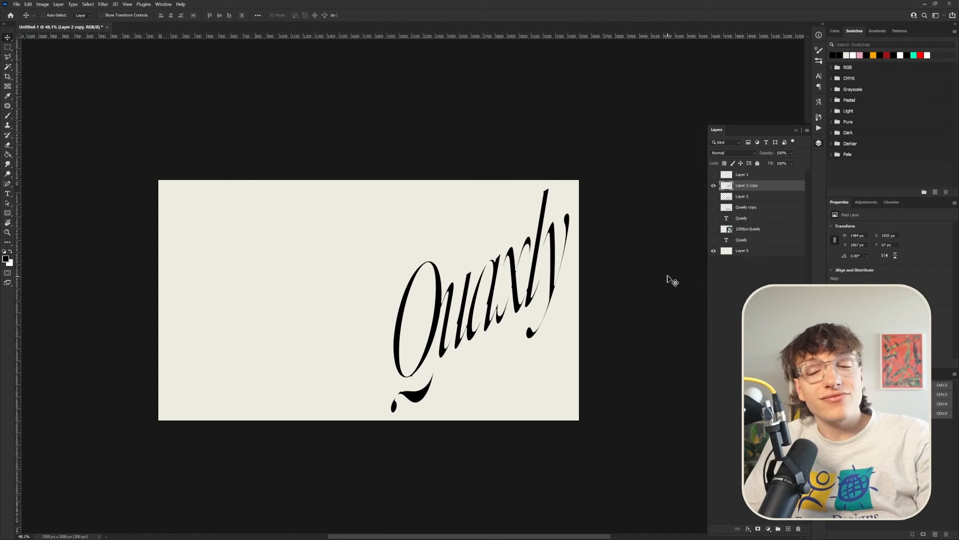
Draw an outlined rectangle around the Quaxly lettering and resize it into a frame about 1556 × 1926 px
click(8, 213)
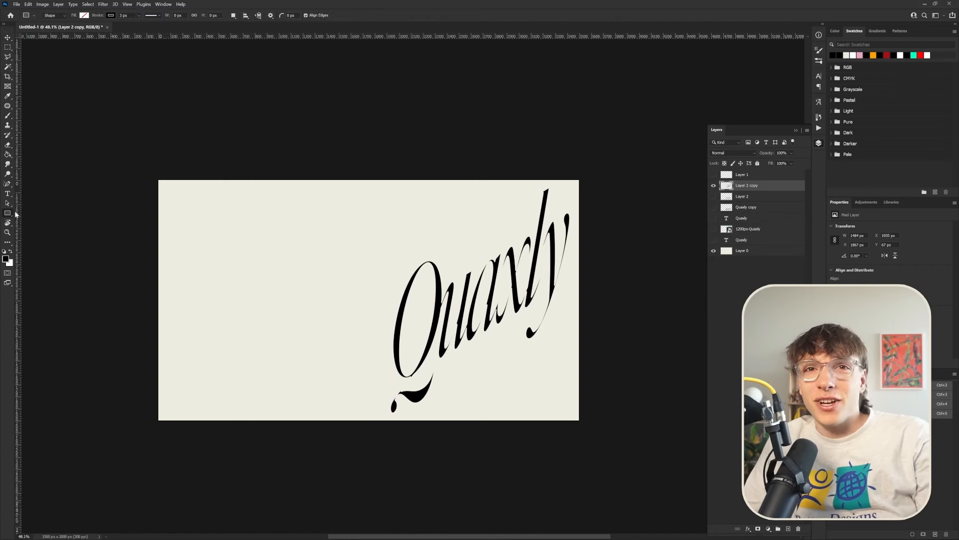
drag(366, 191, 573, 422)
key(ctrl+t)
drag(365, 306, 388, 304)
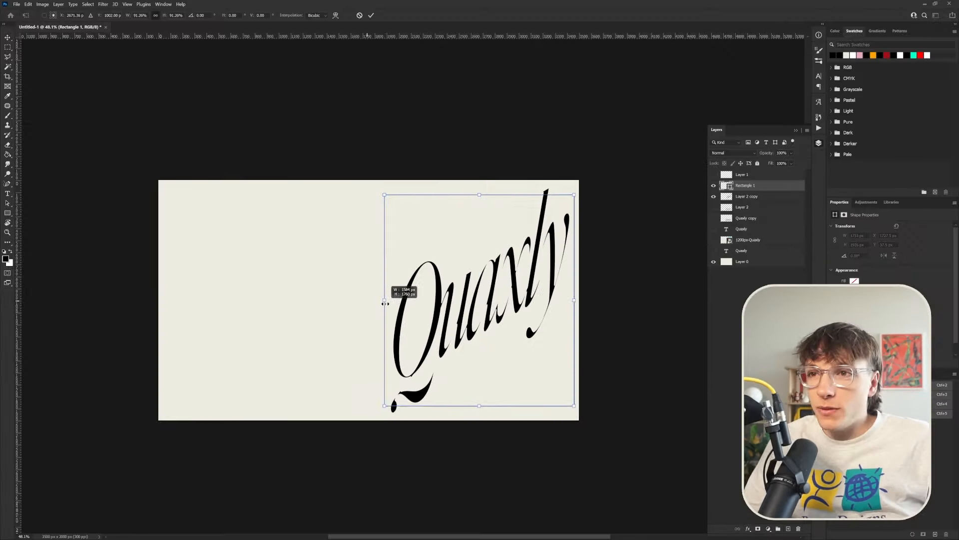
key(Return)
key(Left)
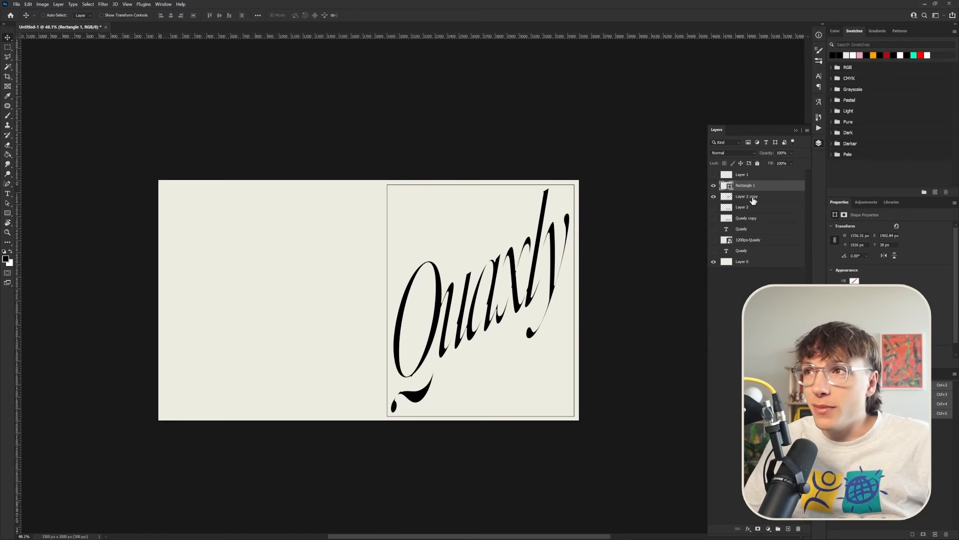
Scale the lettering and its frame together, and trim the small square box below to match the height of the box beside it
ctrl+click(748, 198)
key(ctrl+t)
drag(481, 185, 481, 192)
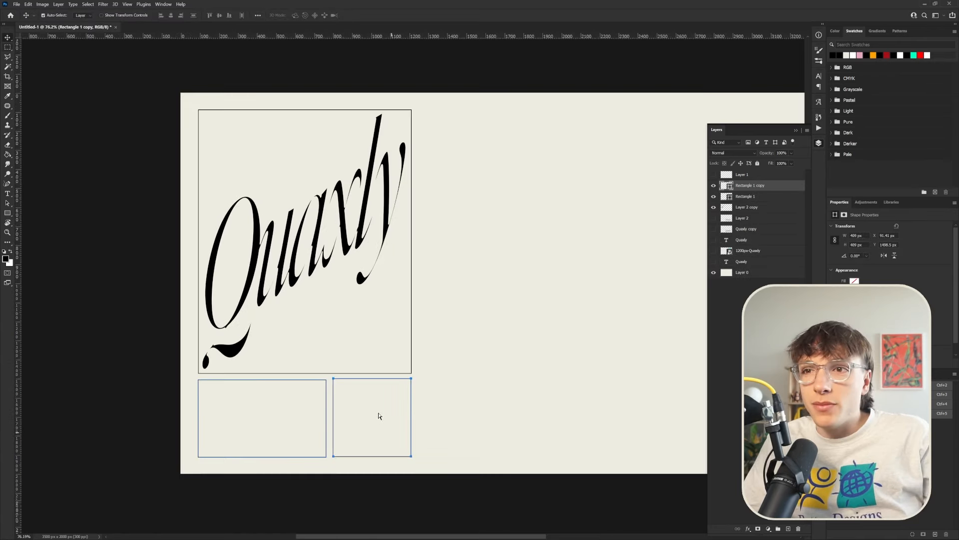
drag(373, 378, 371, 380)
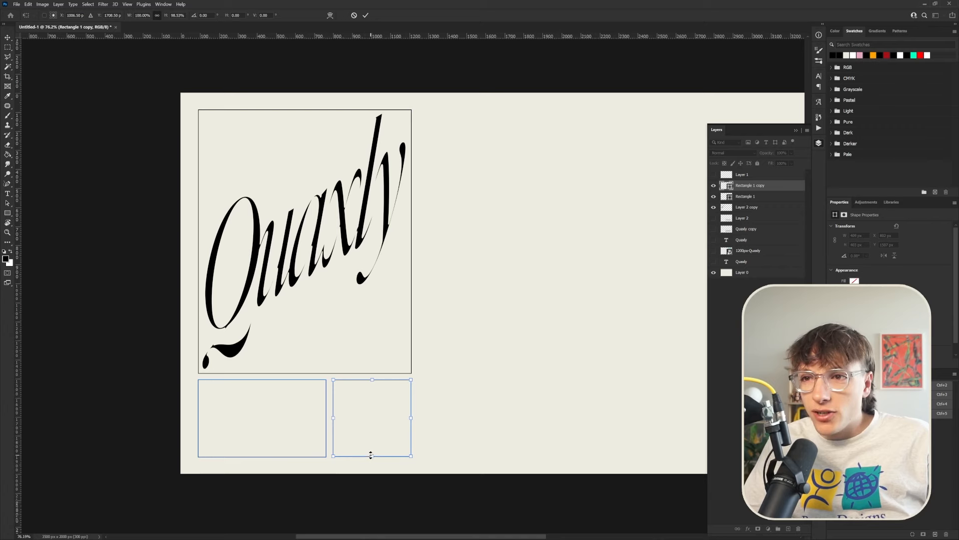
click(371, 454)
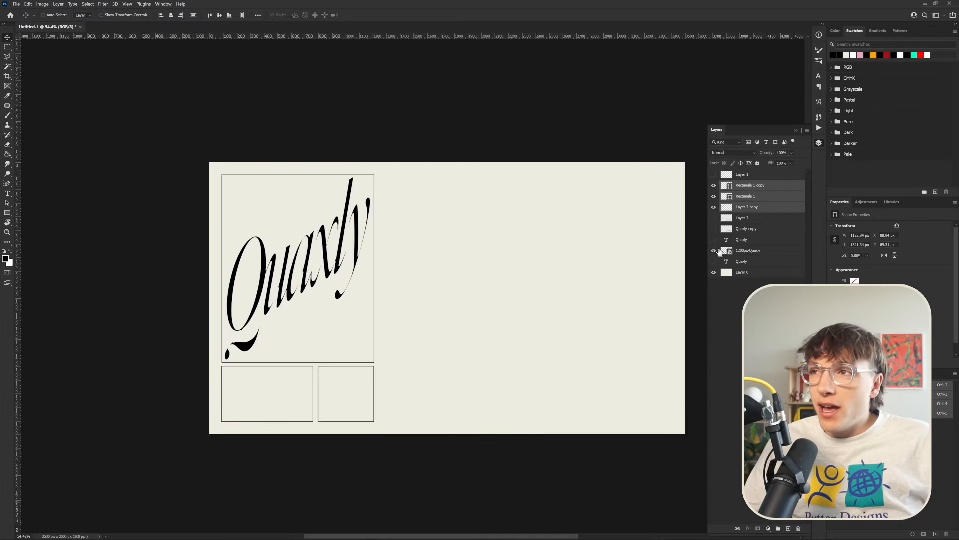
Show the duck image layer and move the duck to the middle of the canvas, beside the lettering frames
click(715, 252)
click(747, 250)
key(ctrl+t)
mouse_move(623, 312)
mouse_down()
mouse_move(493, 311)
mouse_move(620, 321)
mouse_up()
key(Return)
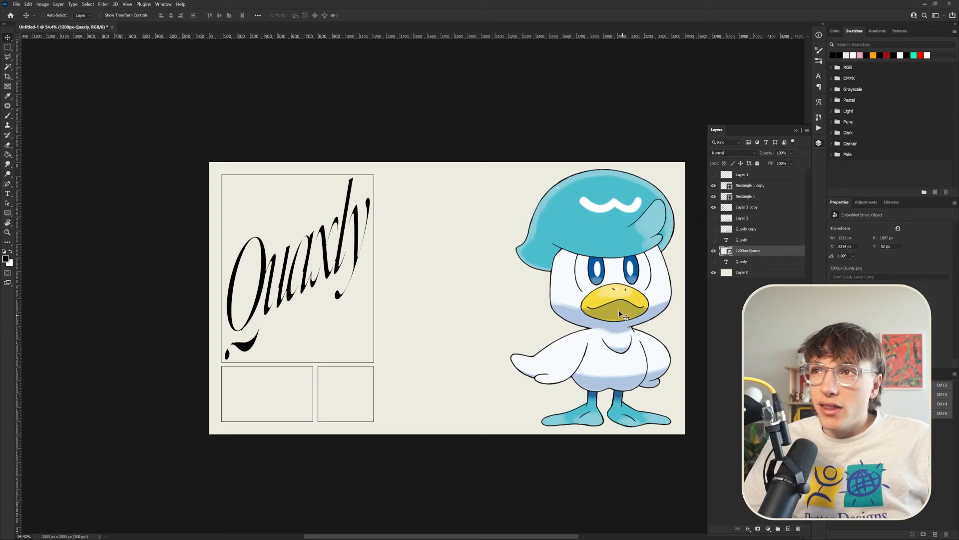
scroll(652, 301, down, 3)
scroll(645, 303, up, 3)
key(ctrl+t)
drag(620, 302, 453, 309)
key(Return)
Duplicate the cream background layer as a clipping mask over the duck image and set its blend mode to Darker Color
drag(750, 274, 756, 254)
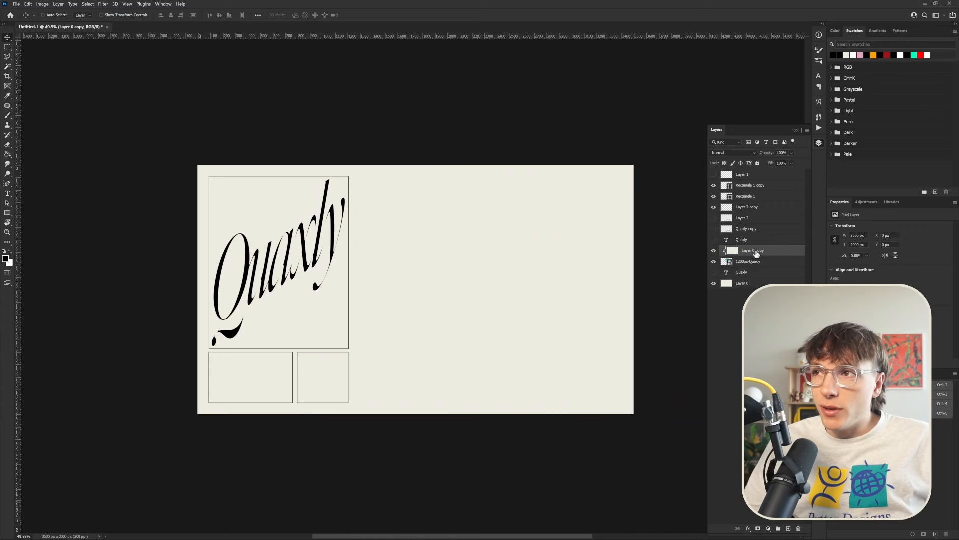
click(732, 153)
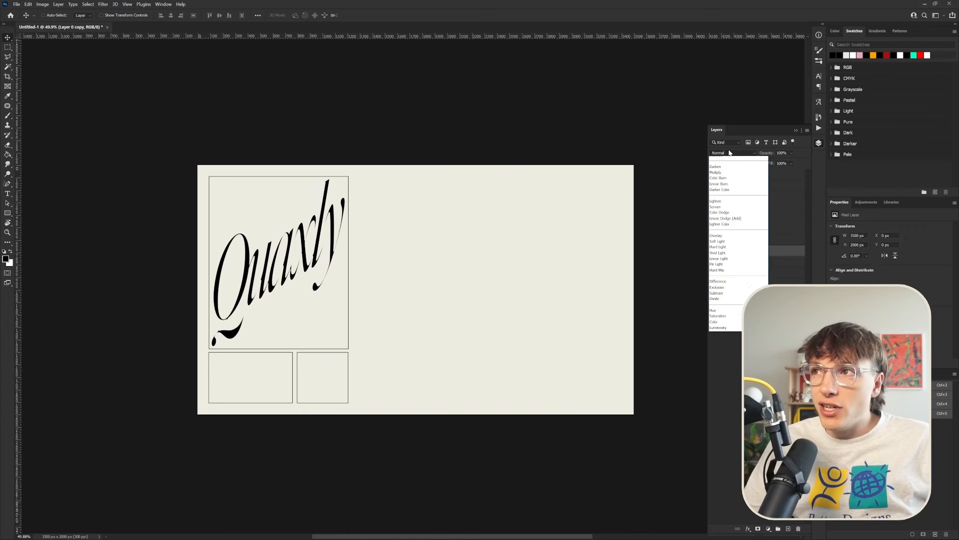
click(732, 199)
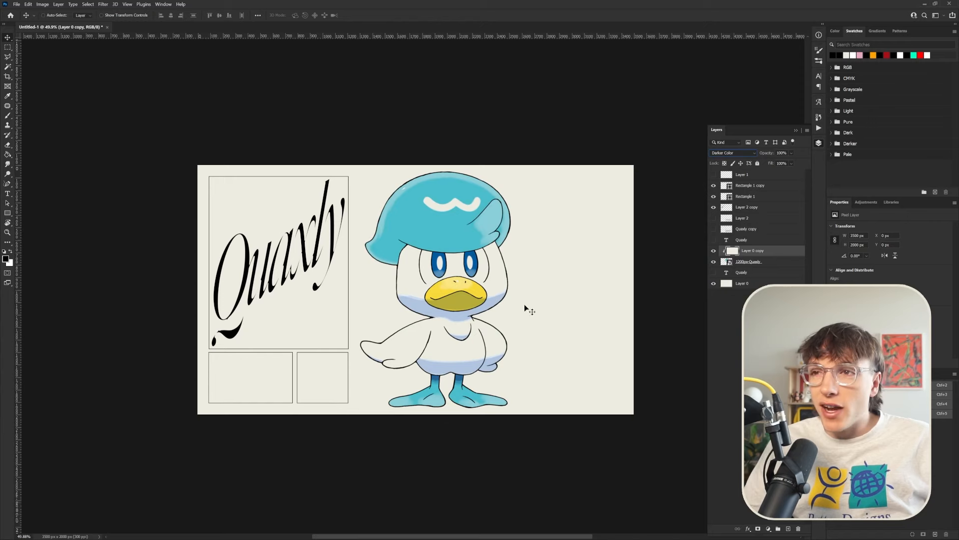
Apply a Levels adjustment to the duck image layer to deepen its colours, and check the line weights up close
click(768, 262)
key(ctrl+l)
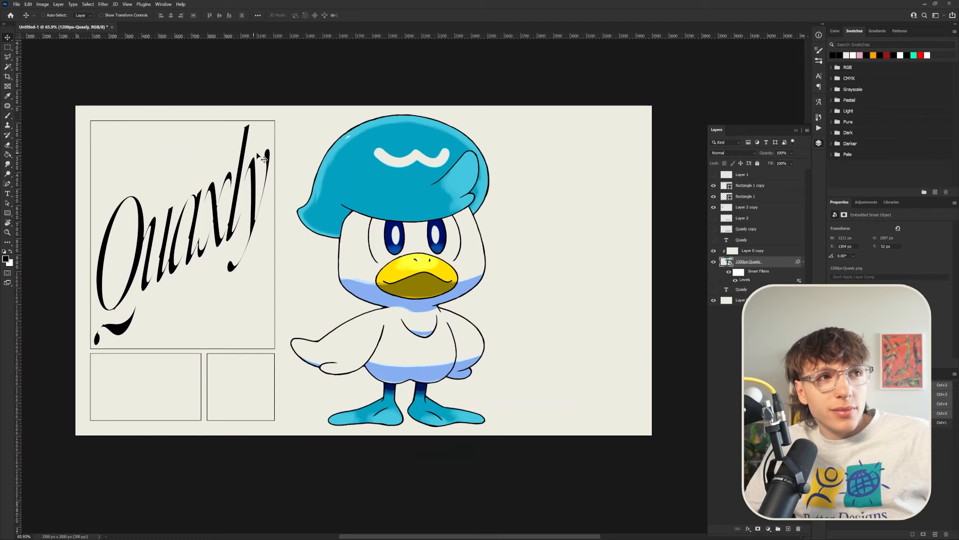
scroll(308, 232, up, 10)
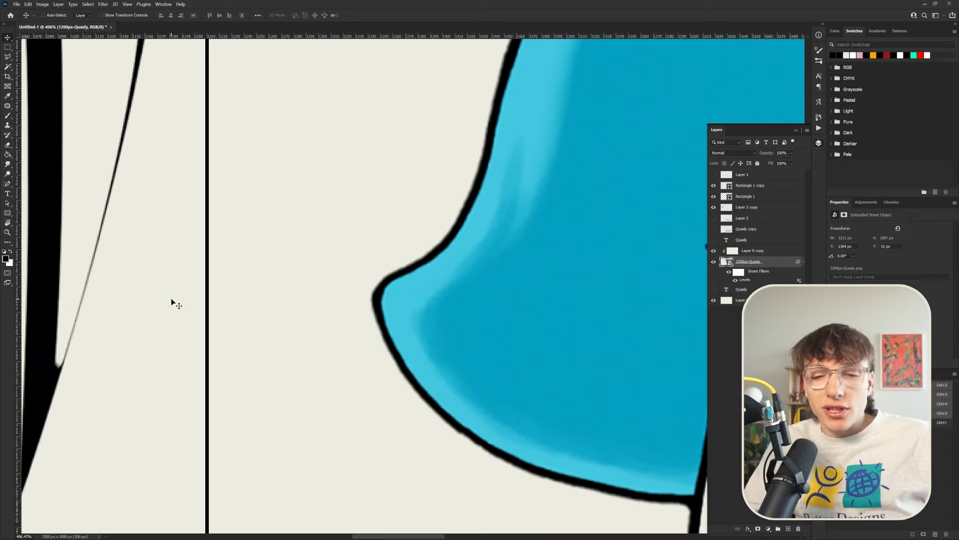
key(ctrl+0)
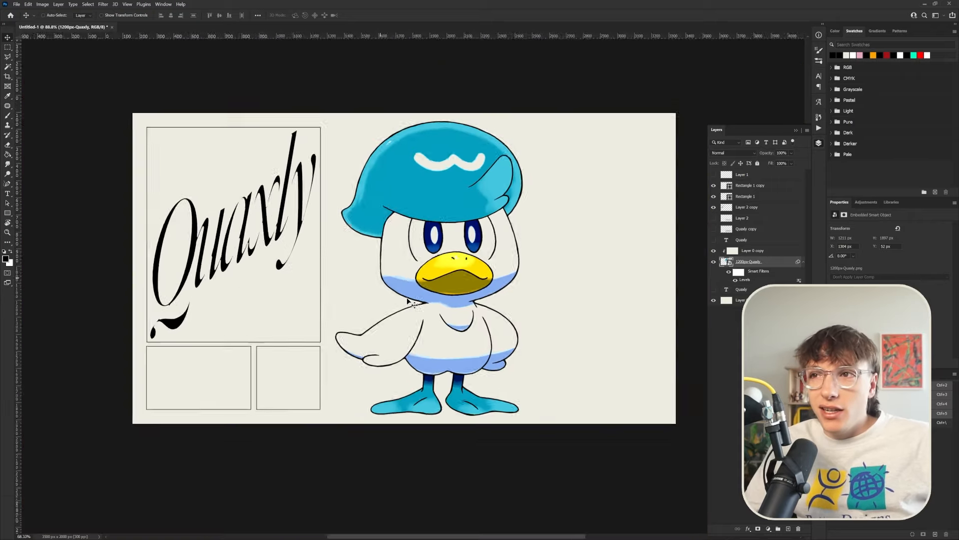
scroll(408, 300, up, 1)
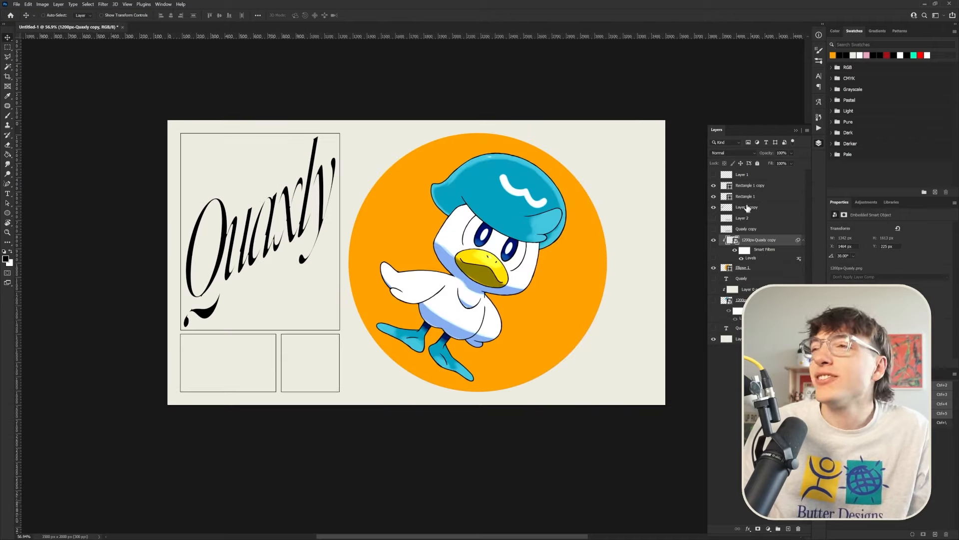
Hide the orange circle and move the Quaxly lettering with its frames to the right side of the canvas
click(732, 152)
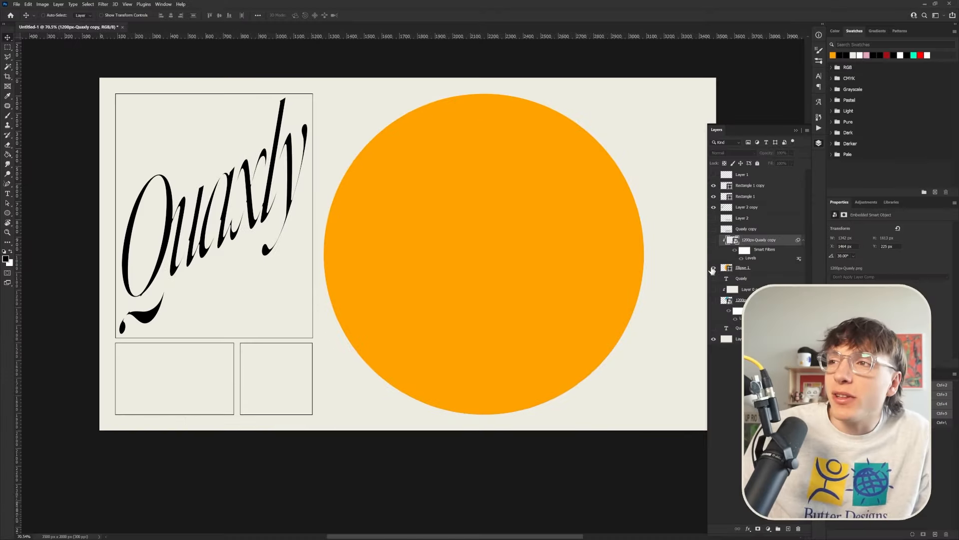
click(713, 269)
click(747, 207)
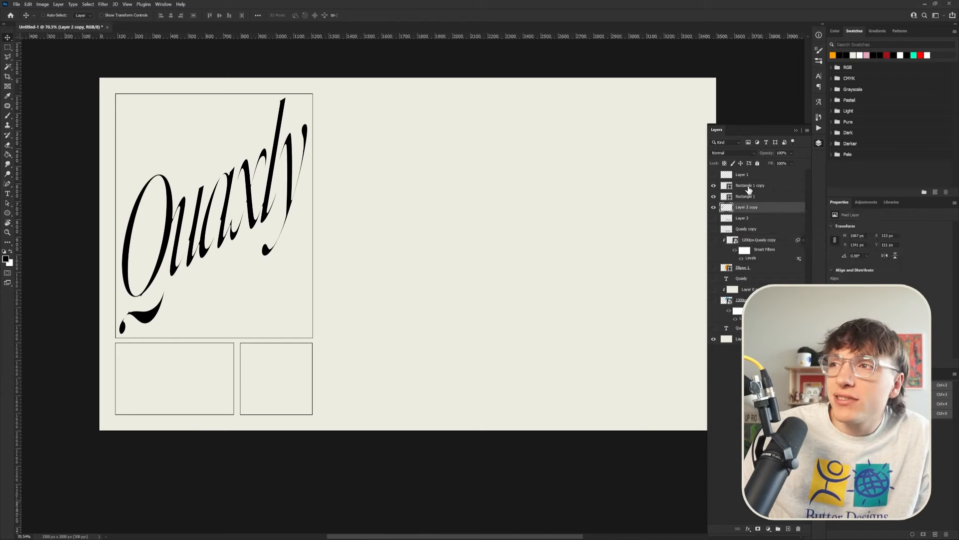
shift+click(750, 185)
drag(321, 295, 786, 290)
scroll(663, 358, down, 3)
scroll(663, 359, up, 2)
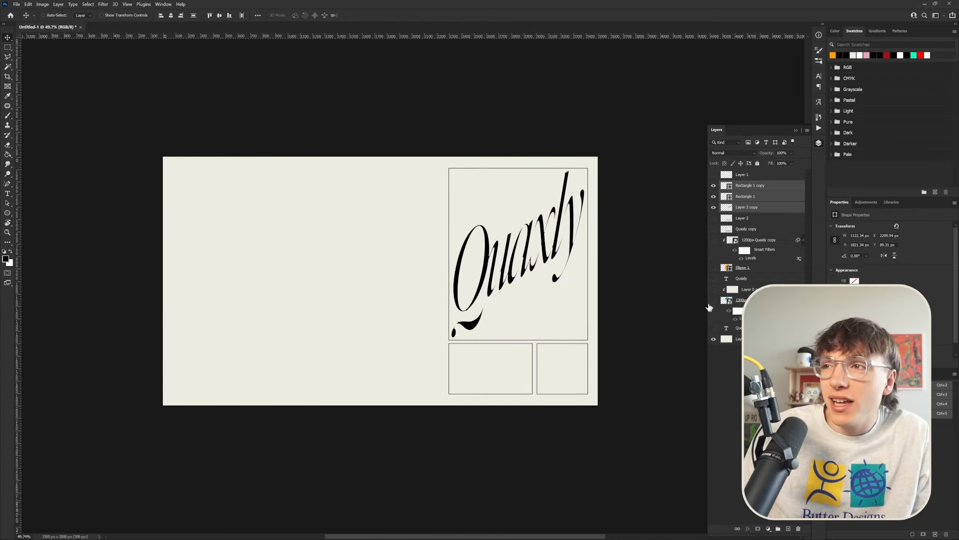
Show the upright duck image layer again
click(725, 300)
click(714, 299)
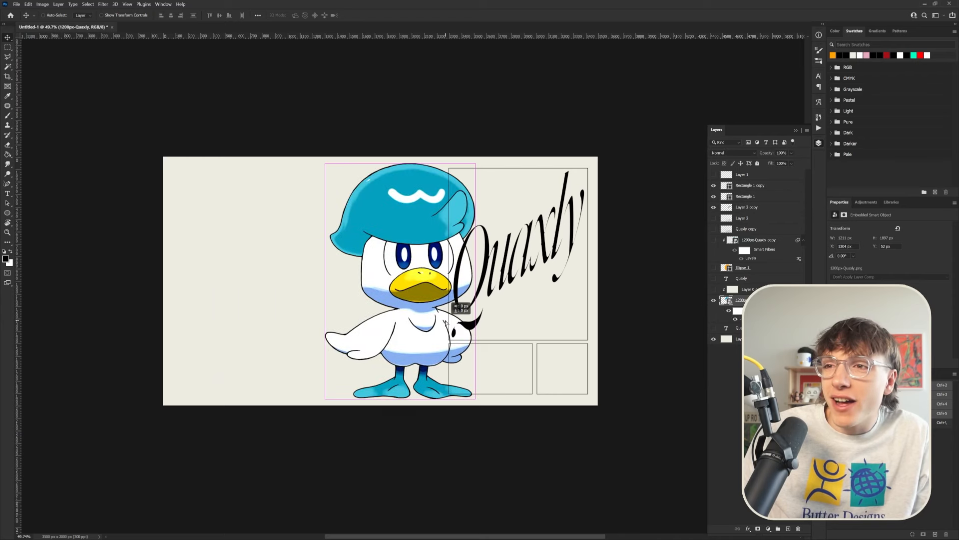
key(ctrl+t)
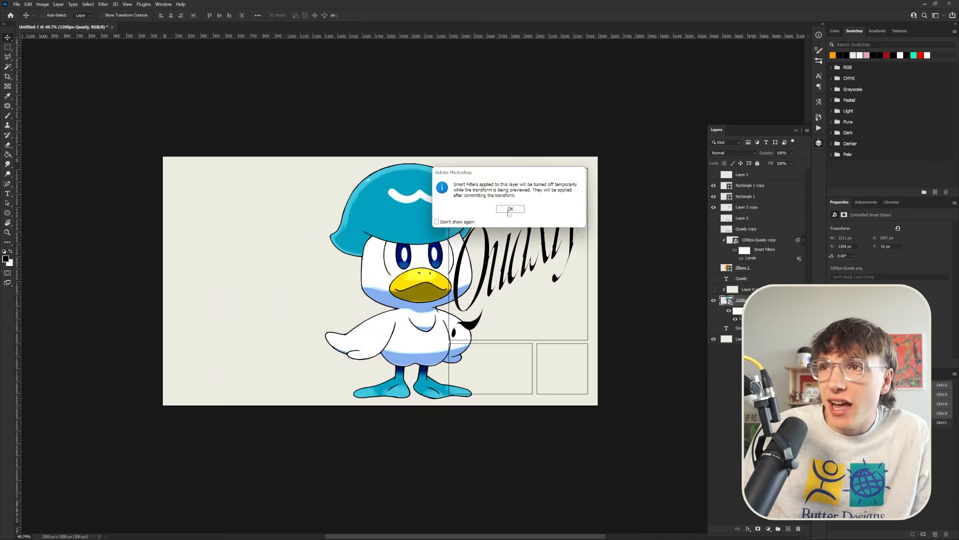
click(509, 209)
key(Escape)
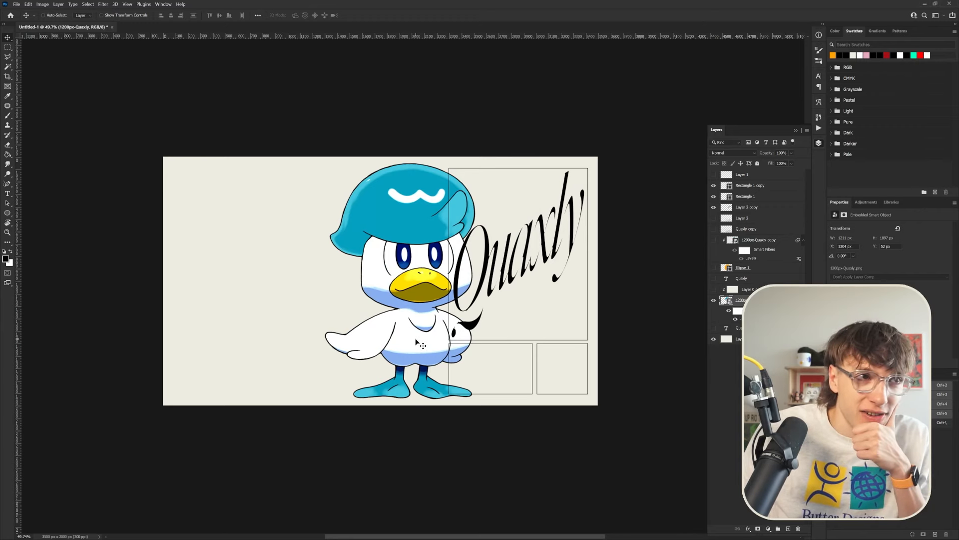
scroll(415, 338, up, 2)
scroll(395, 315, down, 3)
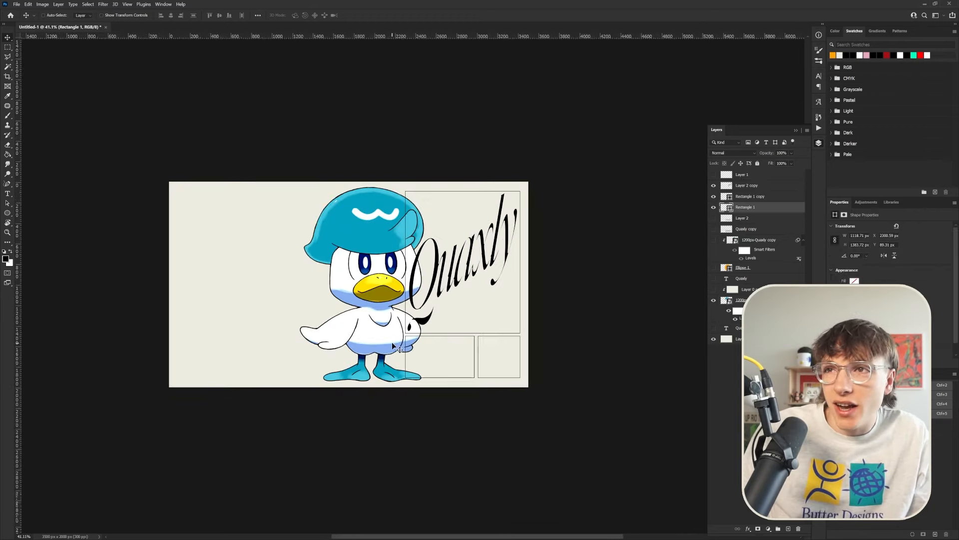
scroll(230, 320, up, 2)
click(733, 209)
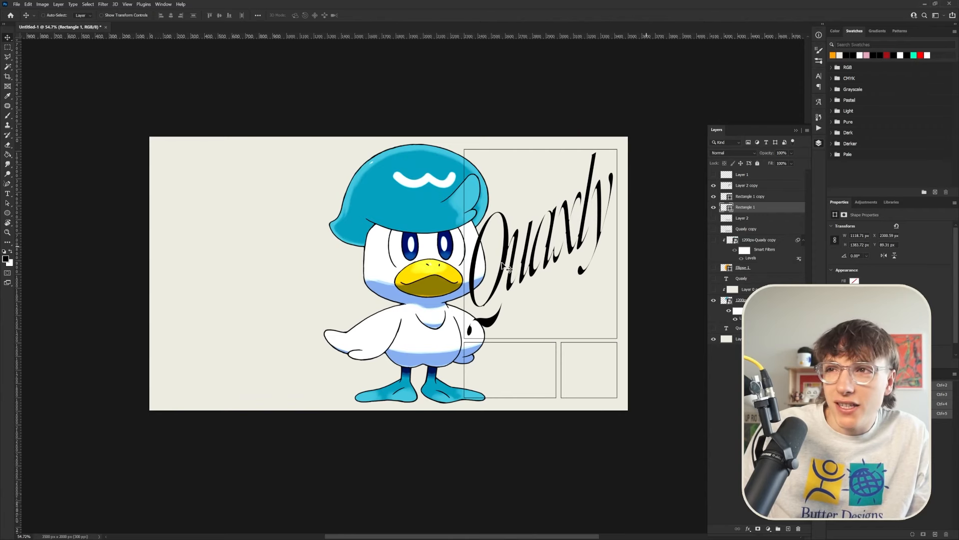
Scale the duck image down proportionally to about 1772 px tall so its feet line up near the frames' bottom edge
scroll(503, 343, up, 8)
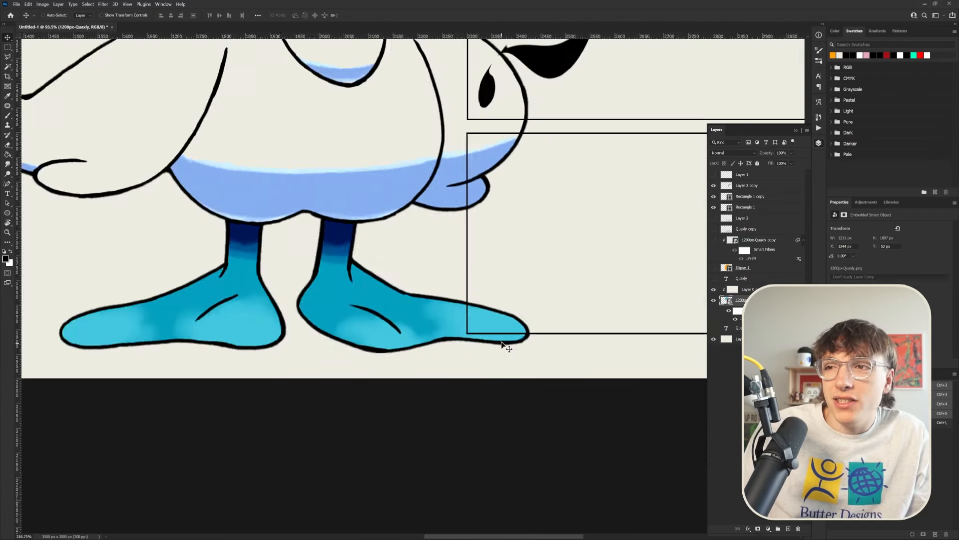
ctrl+click(459, 328)
key(ctrl+t)
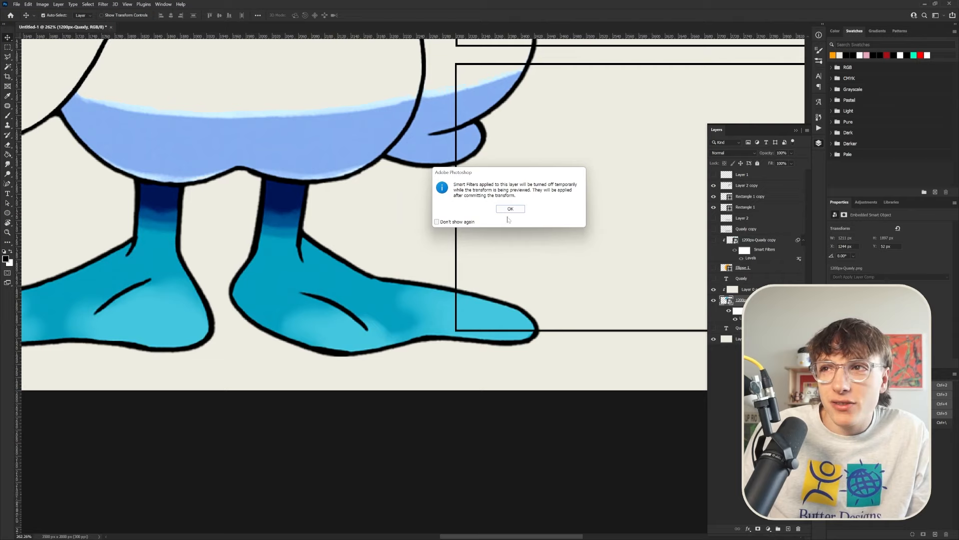
click(510, 208)
scroll(448, 230, down, 5)
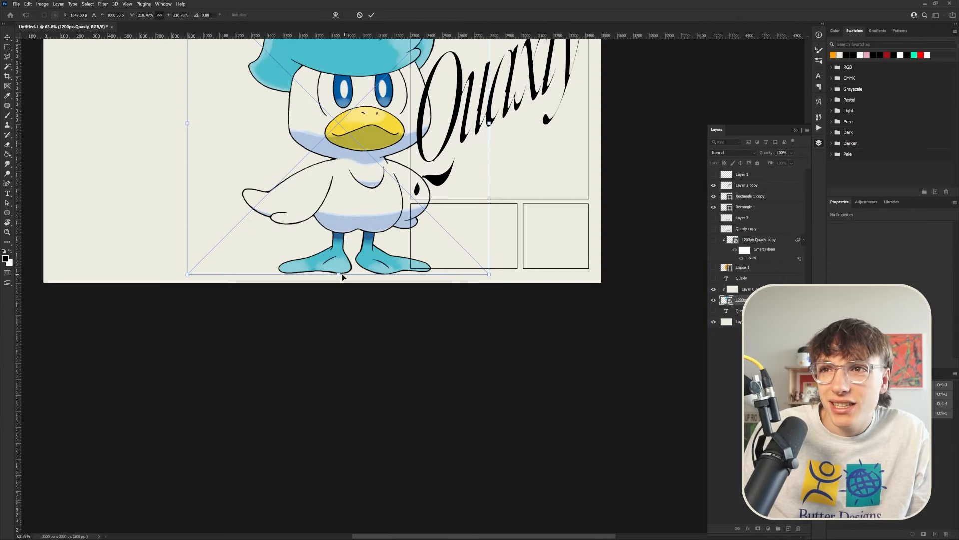
drag(338, 274, 338, 268)
key(Escape)
key(ctrl+t)
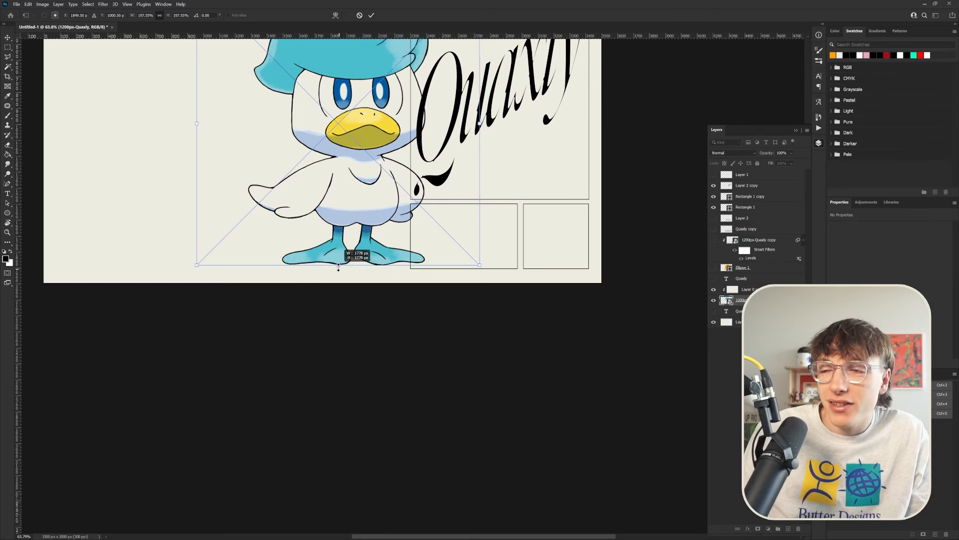
key(Return)
Draw an outlined ellipse inside the lower-right corner of the frame around the Quaxly lettering
scroll(430, 435, down, 2)
scroll(449, 438, up, 1)
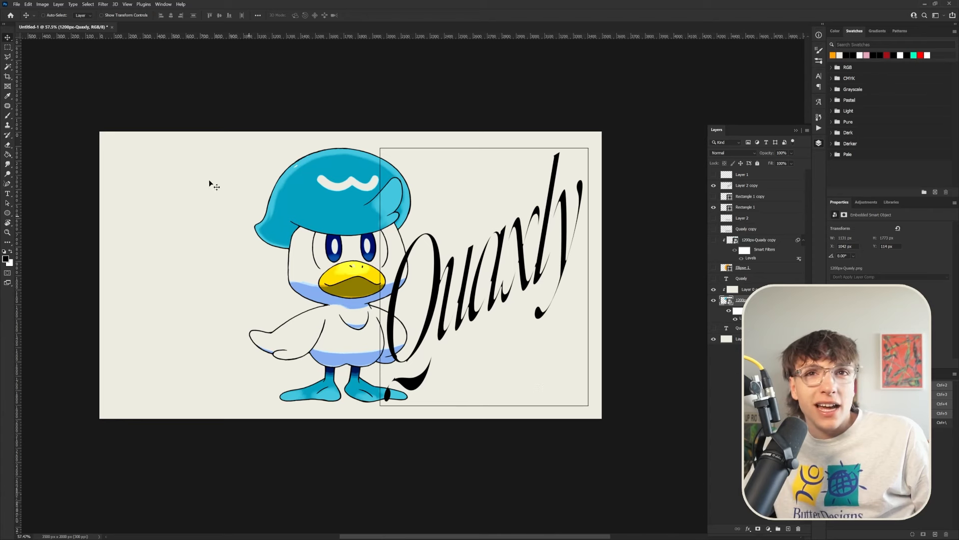
click(7, 214)
drag(456, 343, 587, 406)
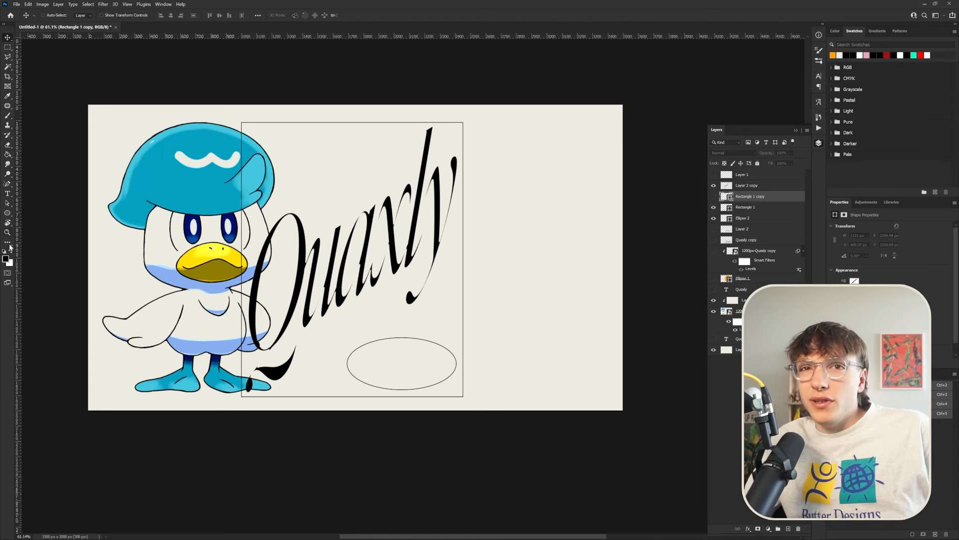
Set the foreground colour to the duck hat's blue, 04a1c0, and activate the Paint Bucket tool
click(8, 259)
click(169, 205)
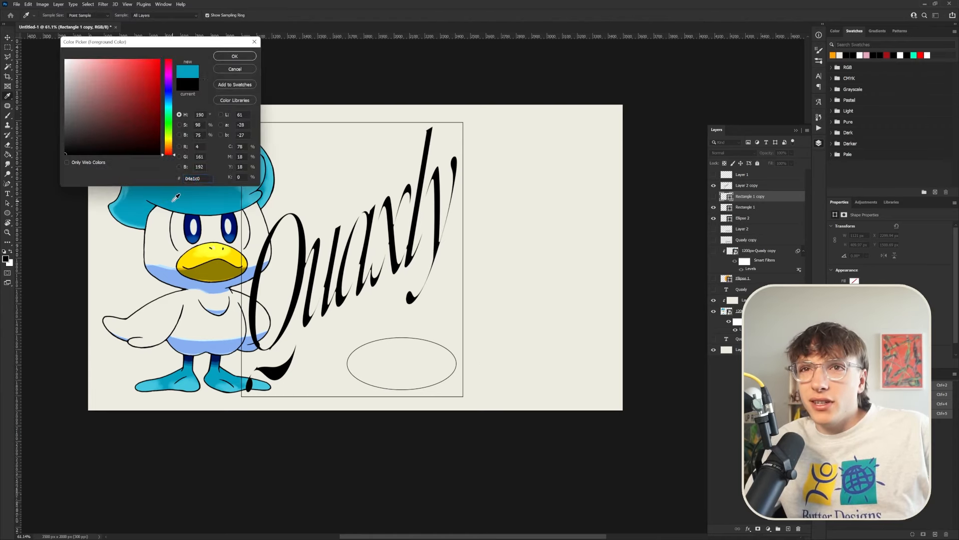
click(235, 56)
click(7, 154)
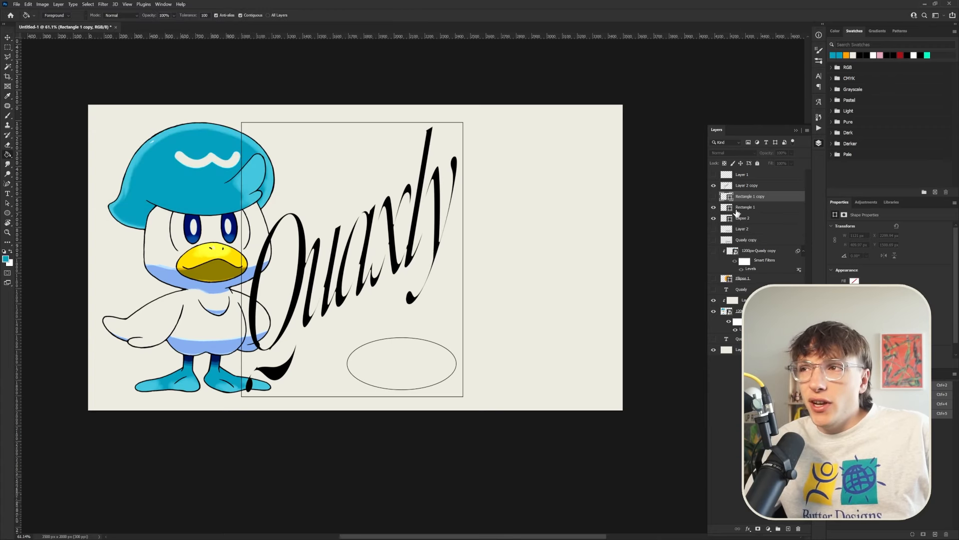
Fill the ellipse in the frame's lower-right corner with the duck hat's blue and remove its outline
click(743, 218)
click(854, 280)
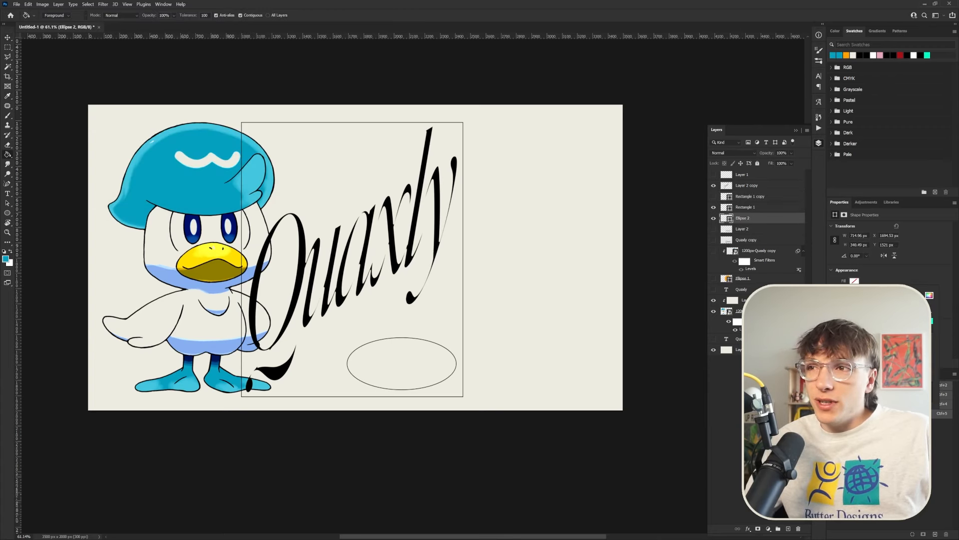
click(857, 327)
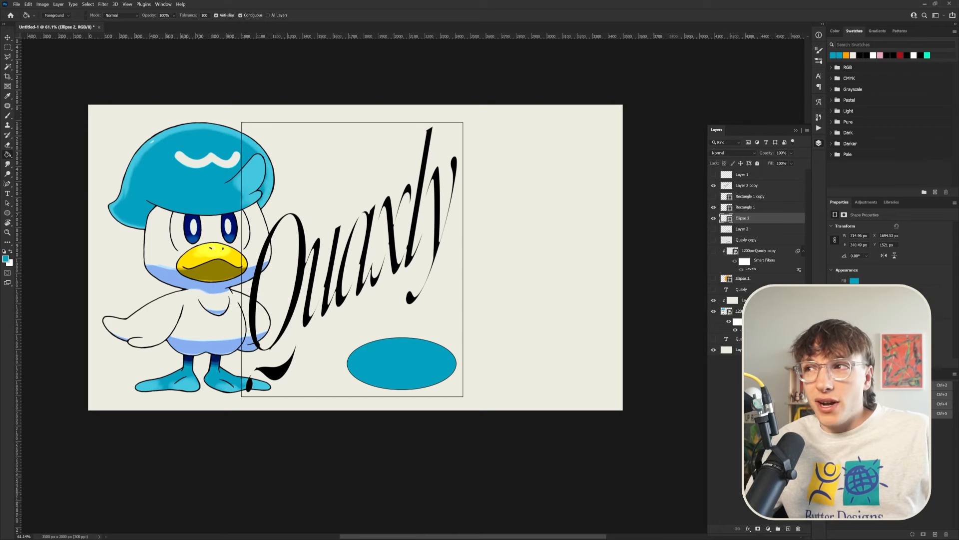
Scale the blue ellipse down proportionally to about 465 × 222 px, keeping it in the frame's lower-right corner
key(v)
scroll(408, 250, down, 2)
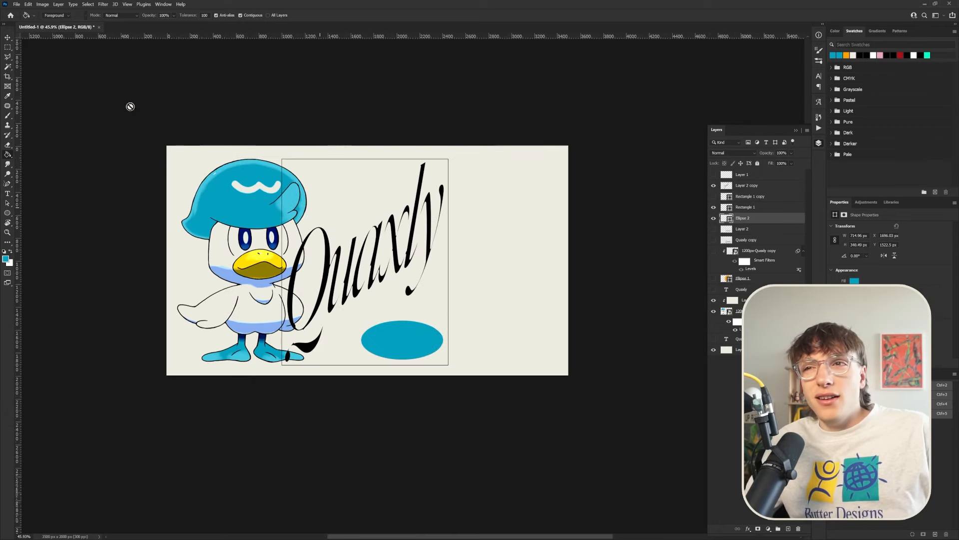
scroll(448, 368, up, 4)
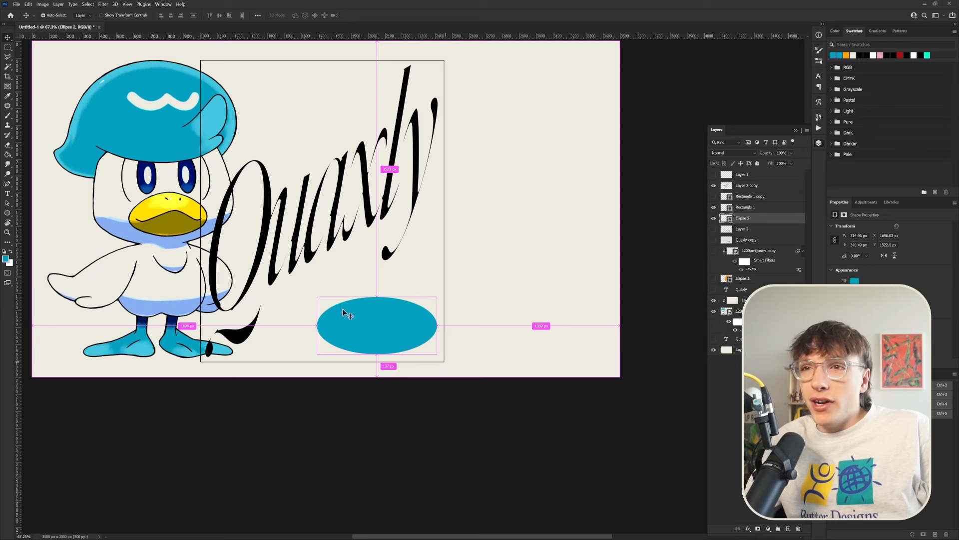
key(ctrl+t)
drag(317, 298, 359, 316)
key(Return)
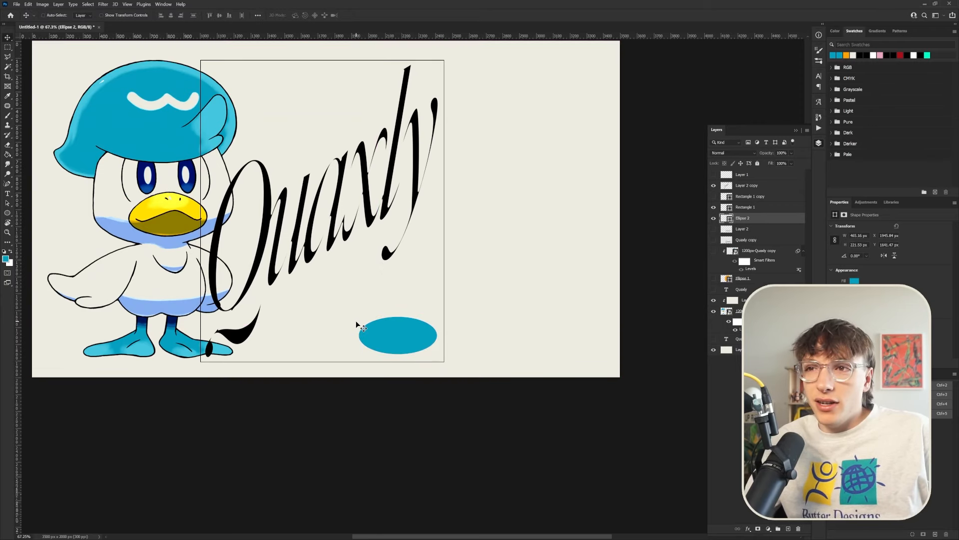
Add the text "#912" just above the blue ellipse
scroll(356, 320, down, 3)
scroll(398, 315, up, 8)
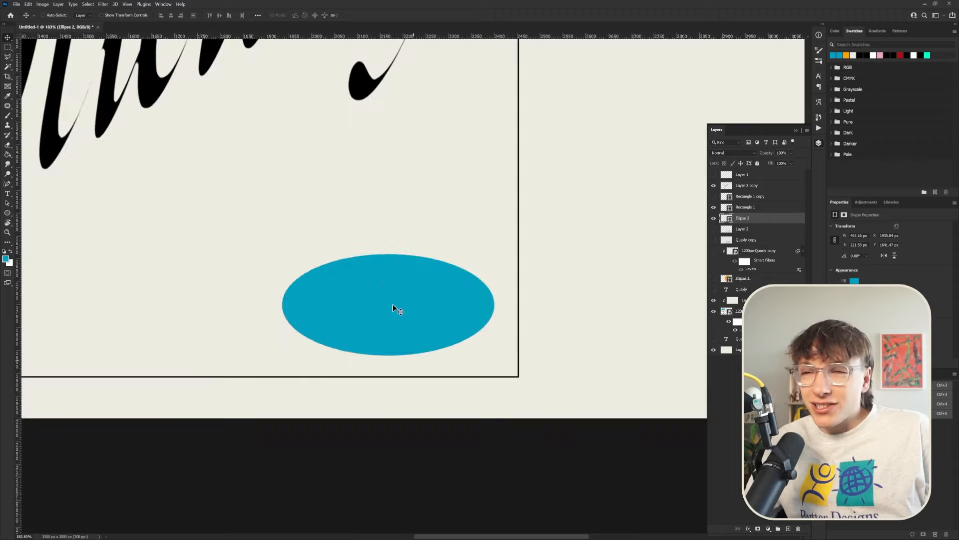
key(t)
click(281, 215)
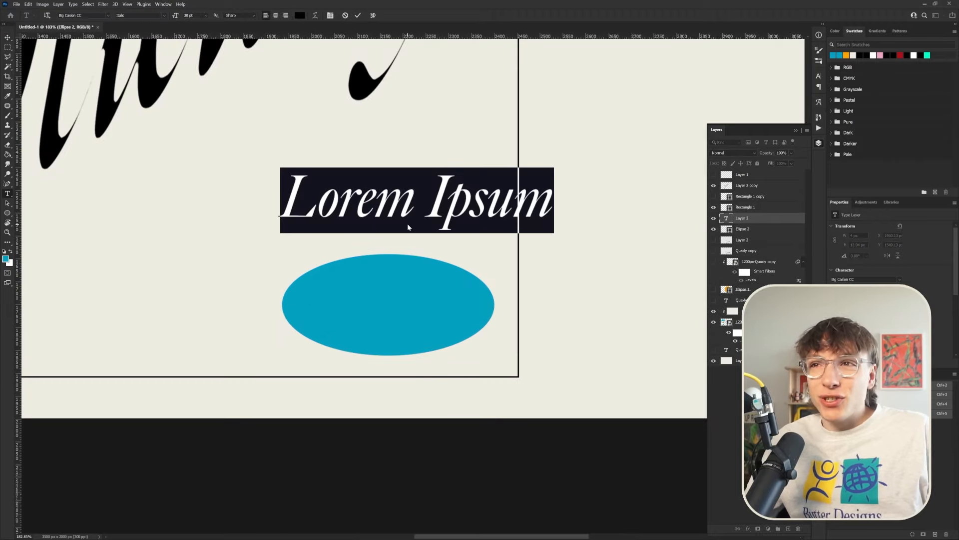
text(#912)
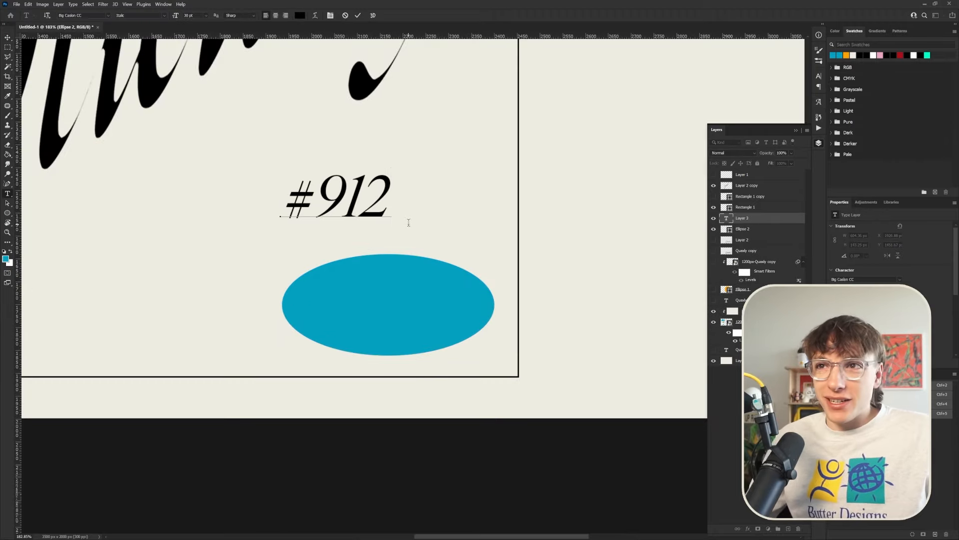
Set the font of the #912 text to Neue Montreal Medium
key(ctrl+a)
click(860, 280)
text(neue mont)
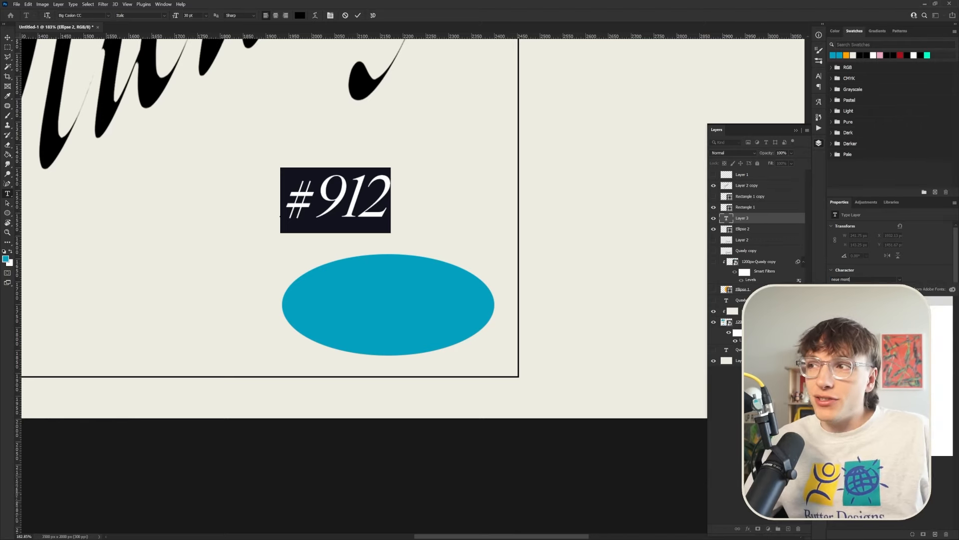
key(Return)
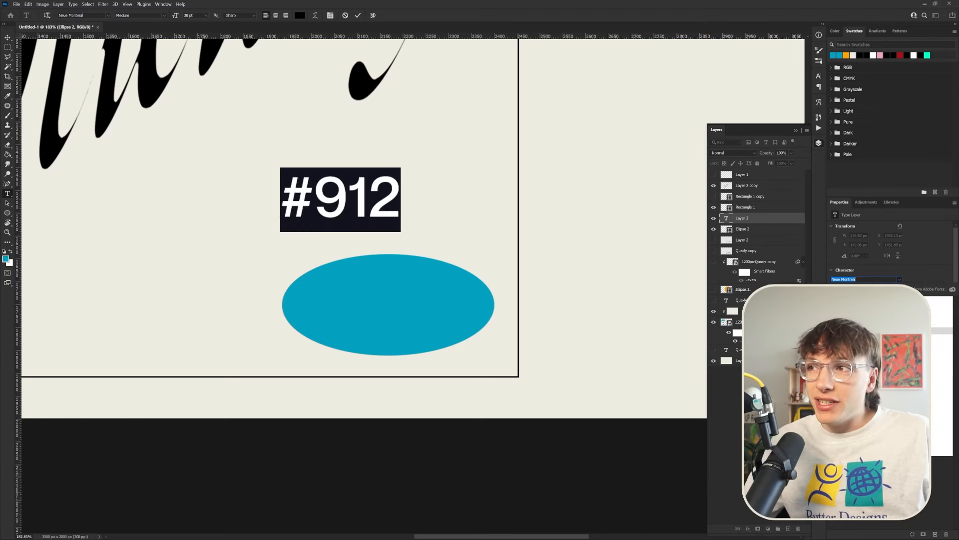
key(ctrl+Return)
Scale the #912 label down to about 56 px wide and place it just below the ellipse's lower-right edge
key(ctrl+t)
drag(400, 174, 394, 310)
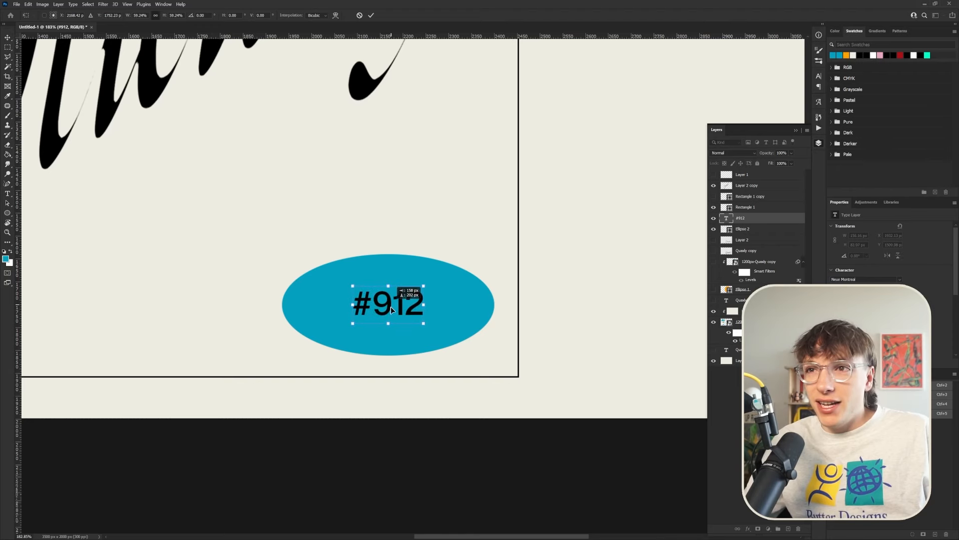
scroll(391, 305, down, 5)
drag(502, 355, 426, 352)
key(Return)
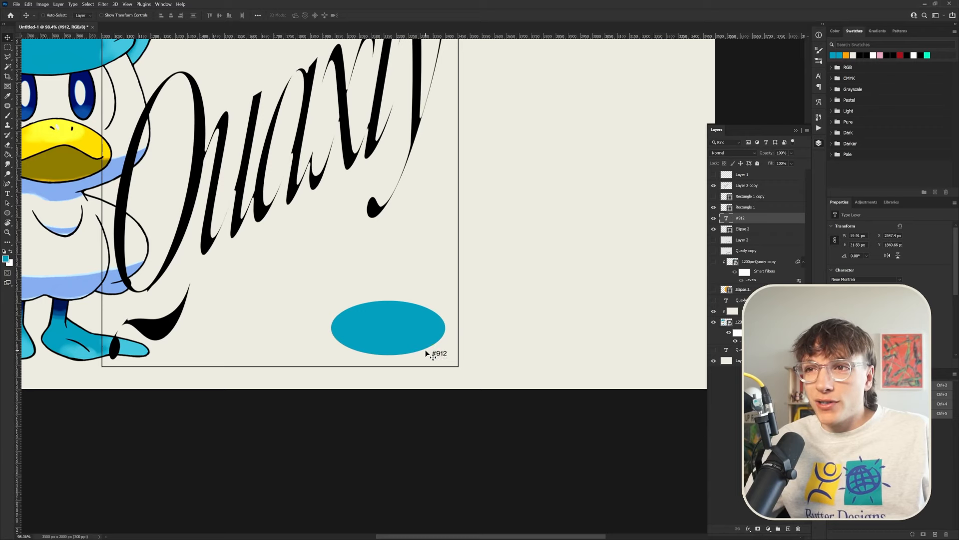
scroll(596, 358, up, 4)
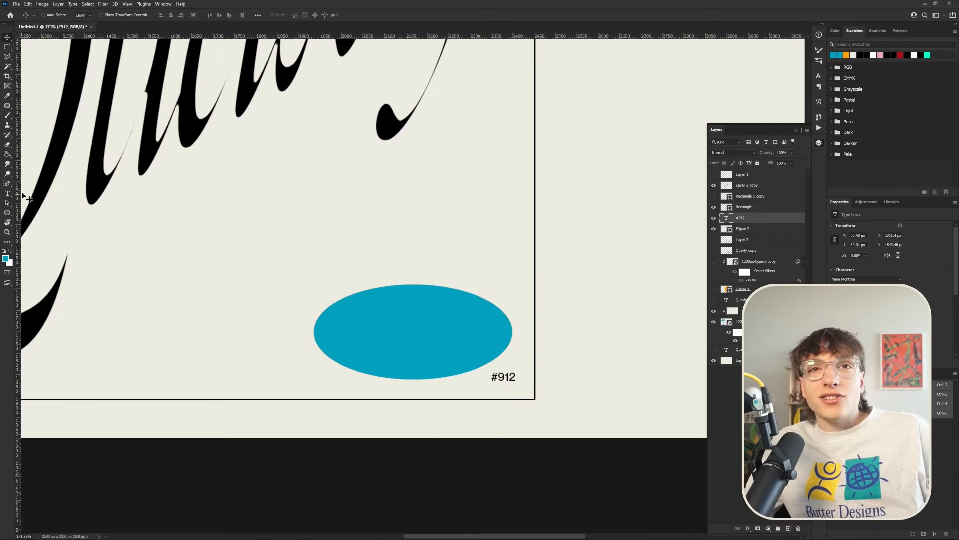
Start an area text shaped by the blue ellipse and reduce its text size to 4 pt
click(8, 193)
click(463, 372)
key(ctrl+shift+comma)
key(ctrl+shift+comma)
key(ctrl+shift+comma)
key(ctrl+shift+comma)
key(ctrl+shift+comma)
key(ctrl+shift+comma)
key(ctrl+shift+comma)
key(ctrl+shift+comma)
key(ctrl+shift+comma)
key(ctrl+shift+comma)
key(ctrl+shift+comma)
key(ctrl+shift+comma)
key(ctrl+shift+comma)
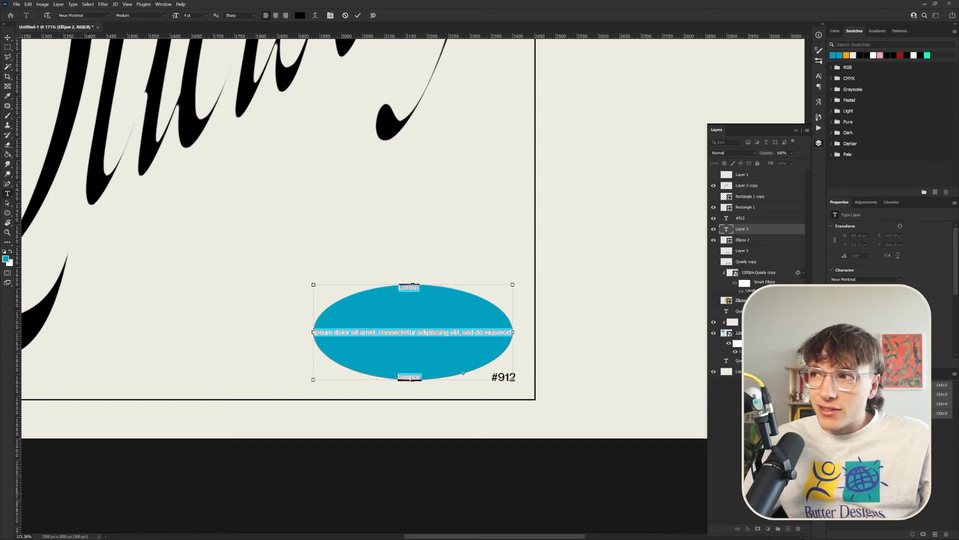
Switch to the Quaxly page on Bulbapedia, copy the Biology description and fill the ellipse with it as centred 3.3 pt text
key(alt+Tab)
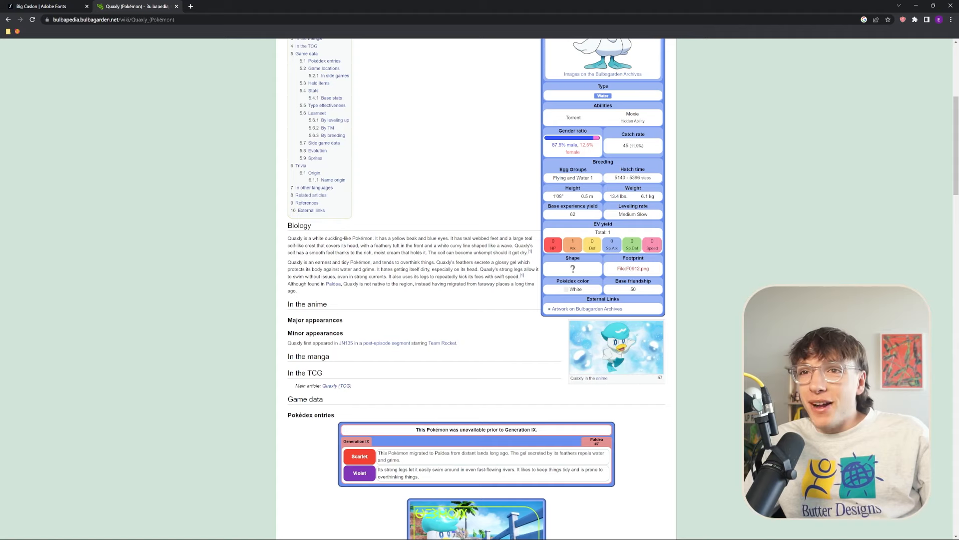
drag(287, 238, 310, 293)
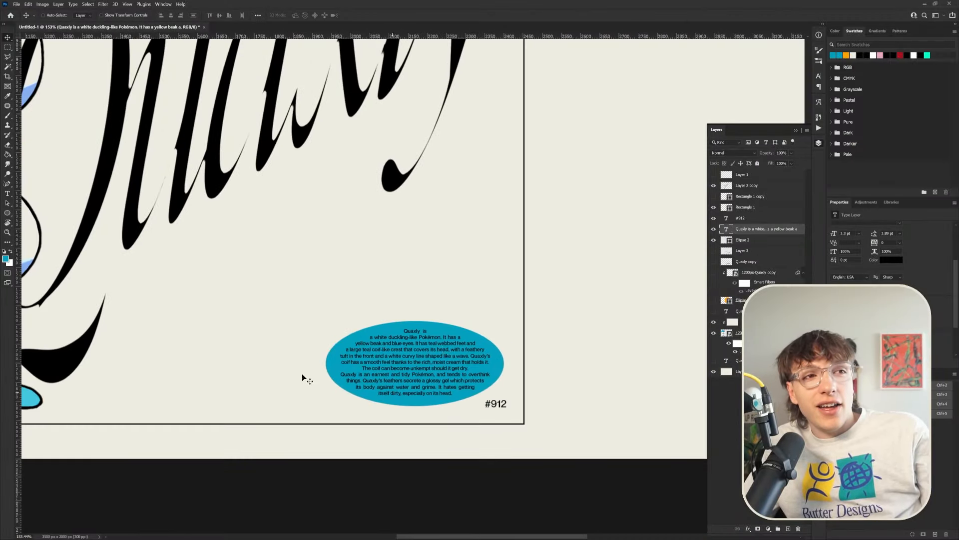
scroll(315, 363, down, 3)
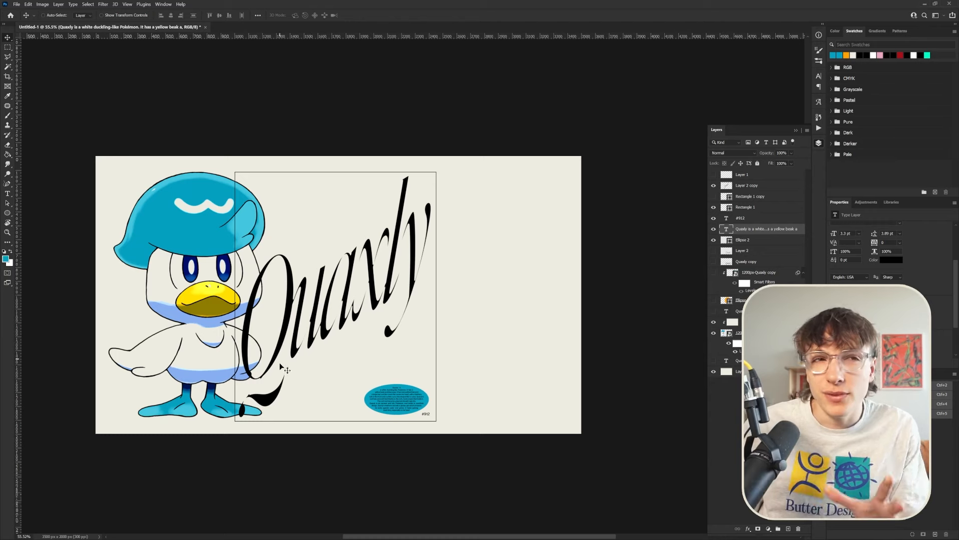
Duplicate the upright duck image layer and clip the copy to the original duck
ctrl+click(383, 318)
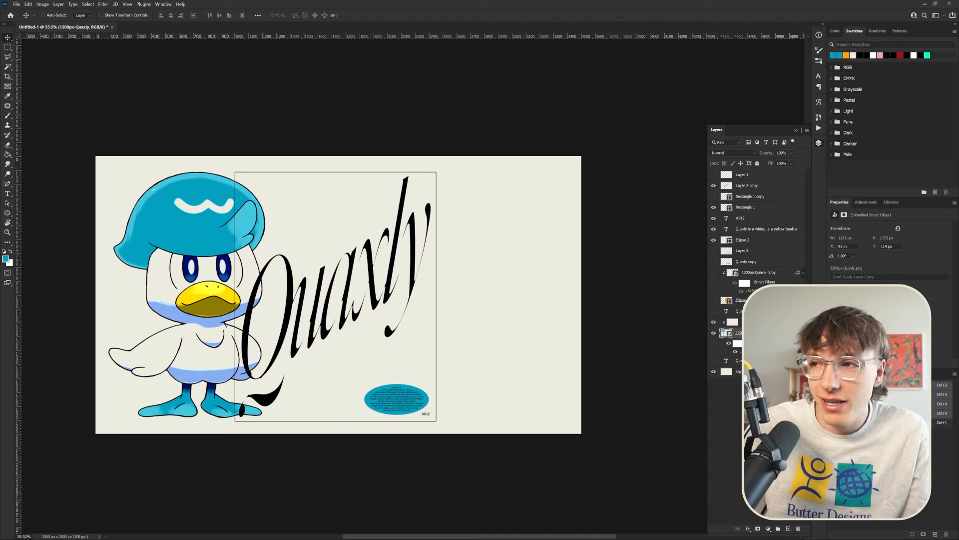
key(ctrl+j)
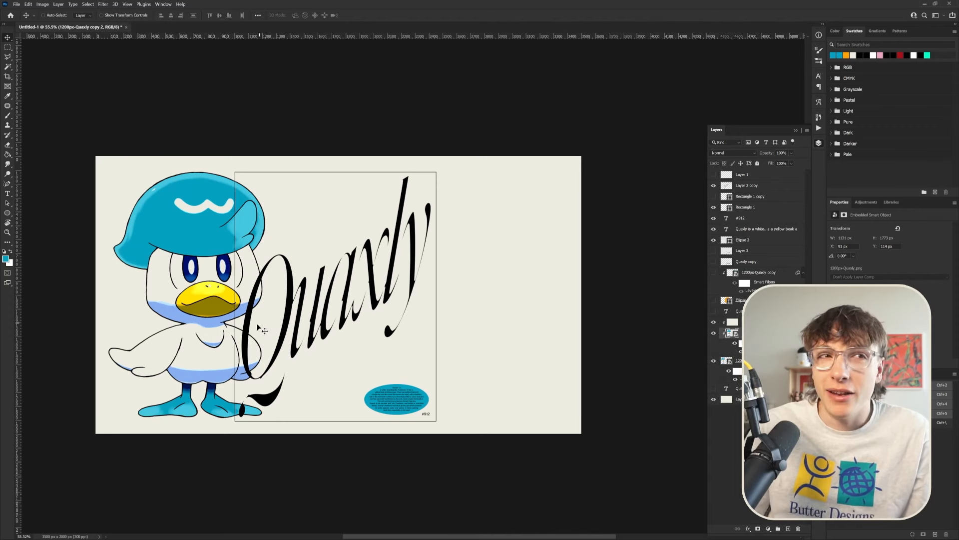
drag(770, 136, 716, 79)
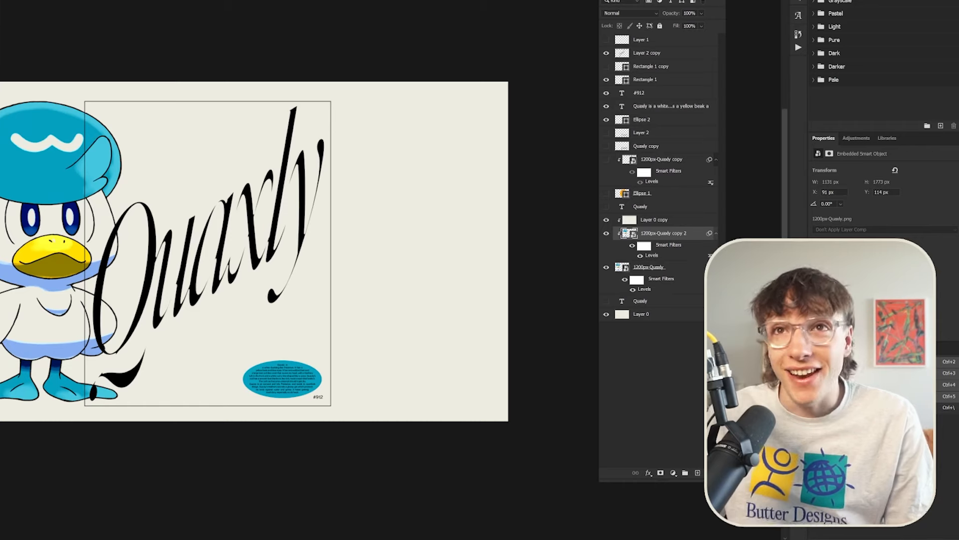
Apply a Motion Blur to the clipped duck copy with an angle of 44° and a distance of 302 pixels
click(115, 4)
mouse_move(103, 4)
mouse_move(120, 92)
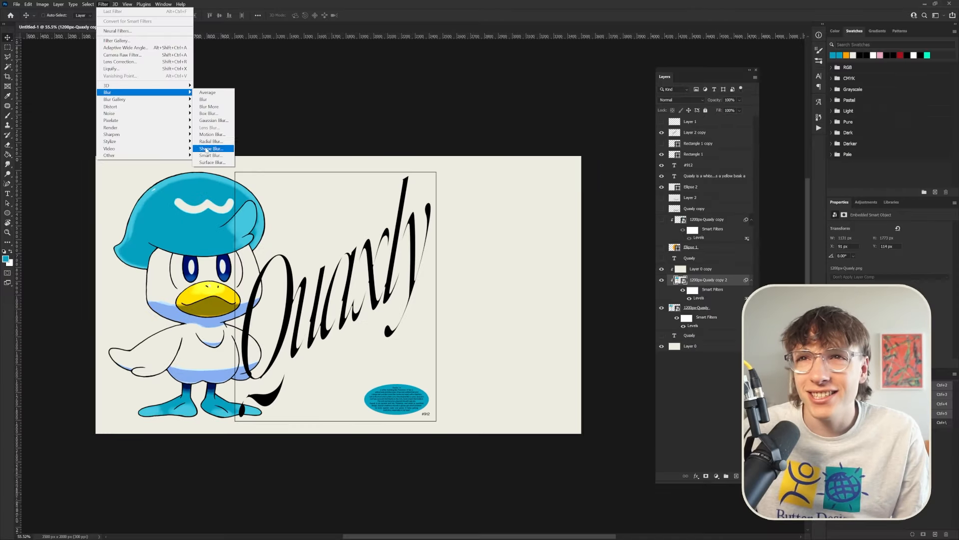
click(213, 134)
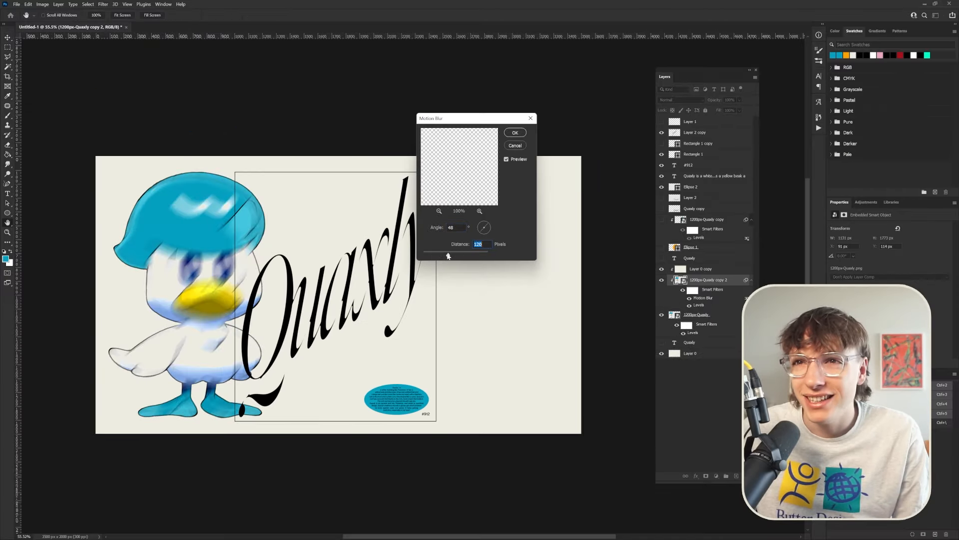
drag(444, 256, 468, 256)
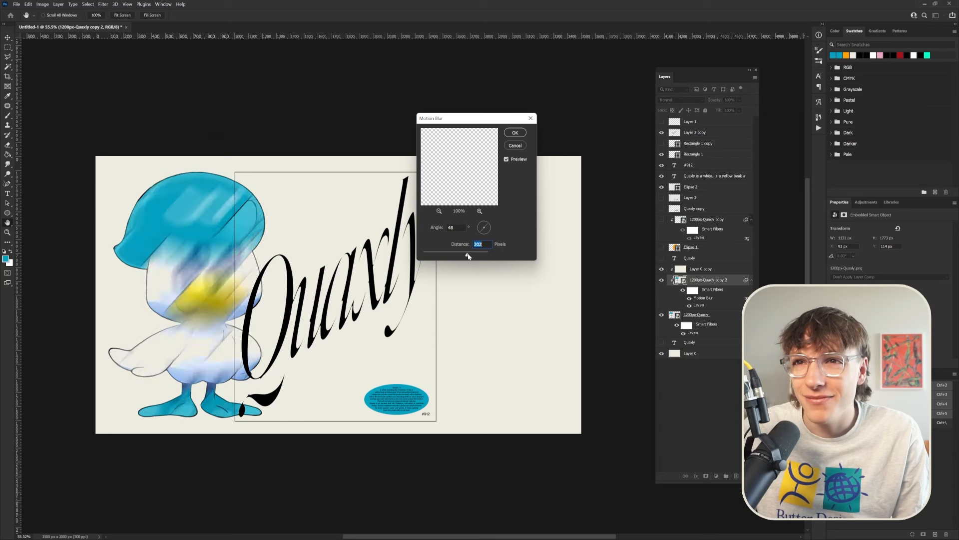
click(487, 227)
drag(487, 226, 486, 223)
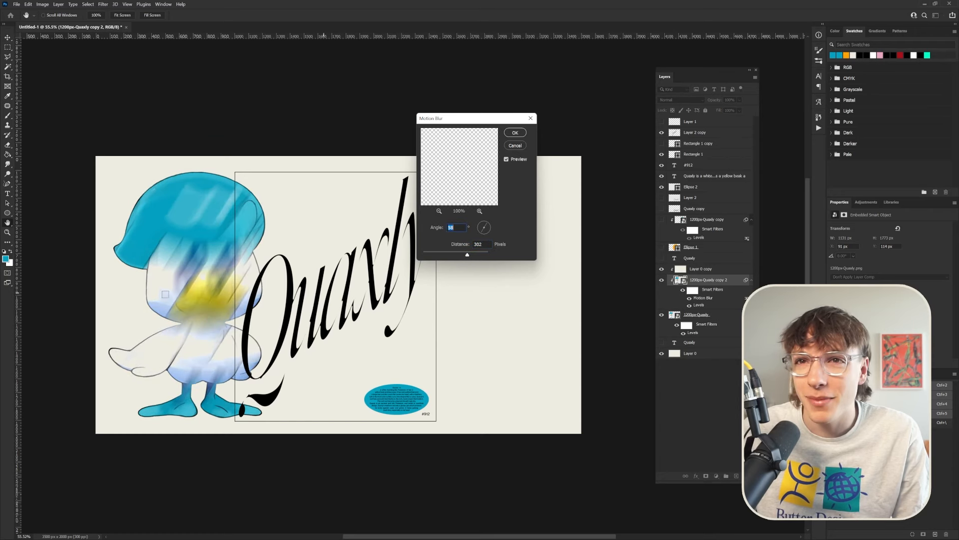
click(488, 223)
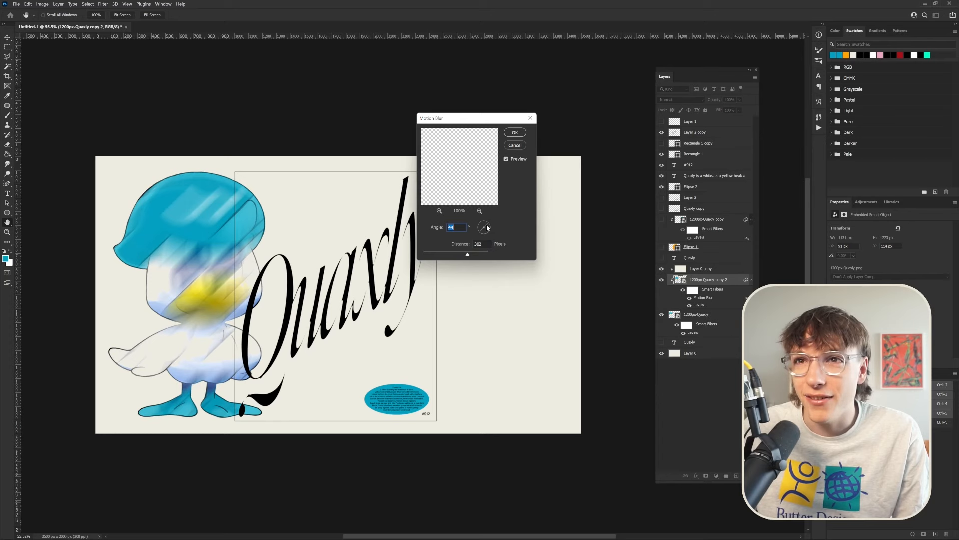
click(523, 134)
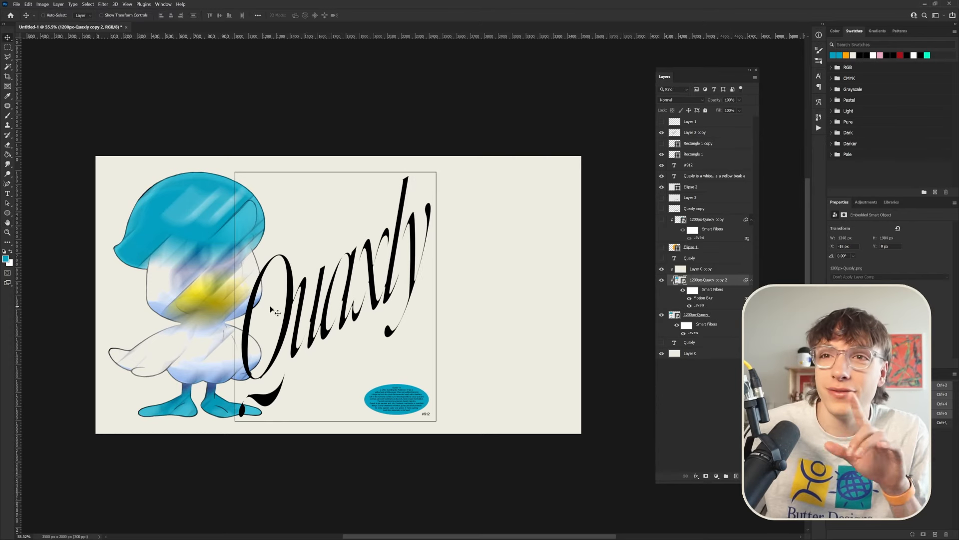
Set the blurred duck copy's blend mode to Soft Light and add 18.70% Gaussian monochromatic noise to it
click(680, 102)
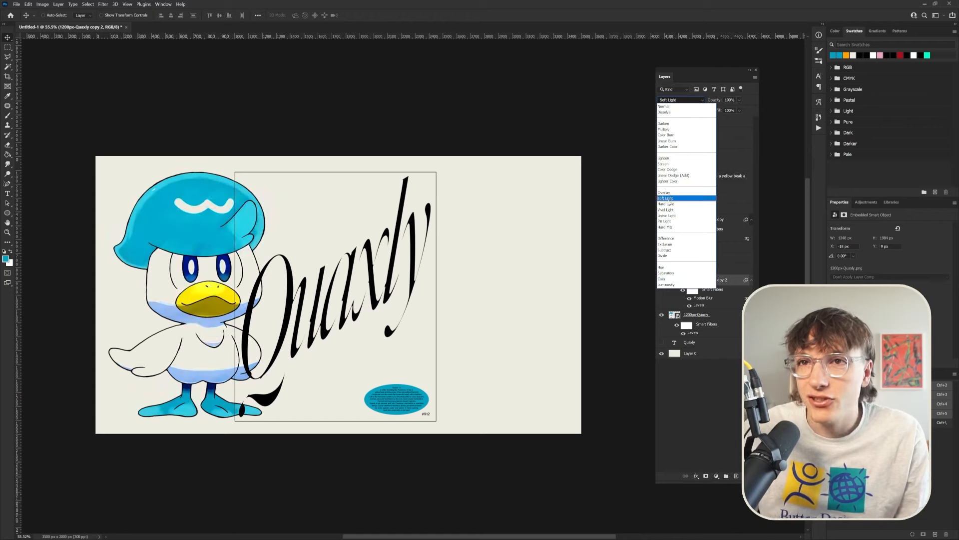
click(669, 200)
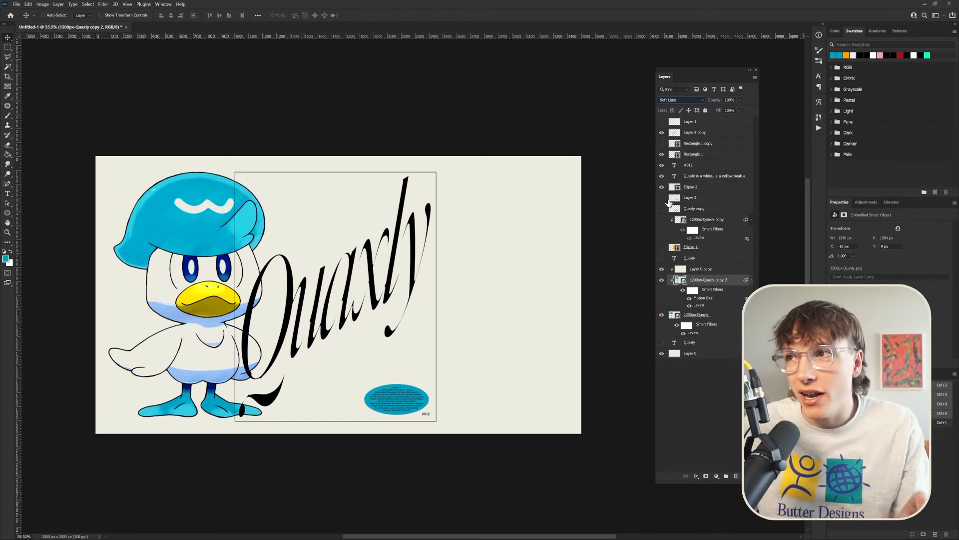
click(104, 4)
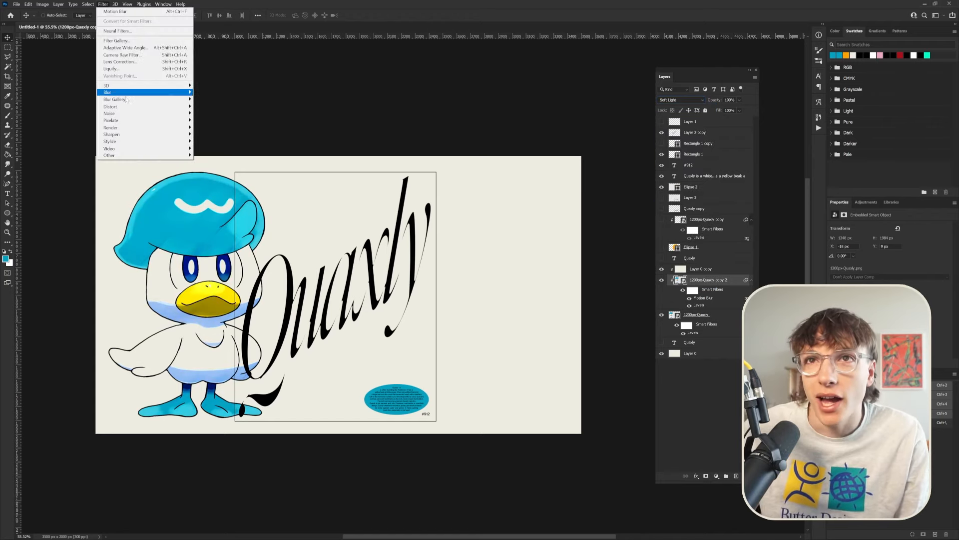
mouse_move(116, 115)
click(210, 114)
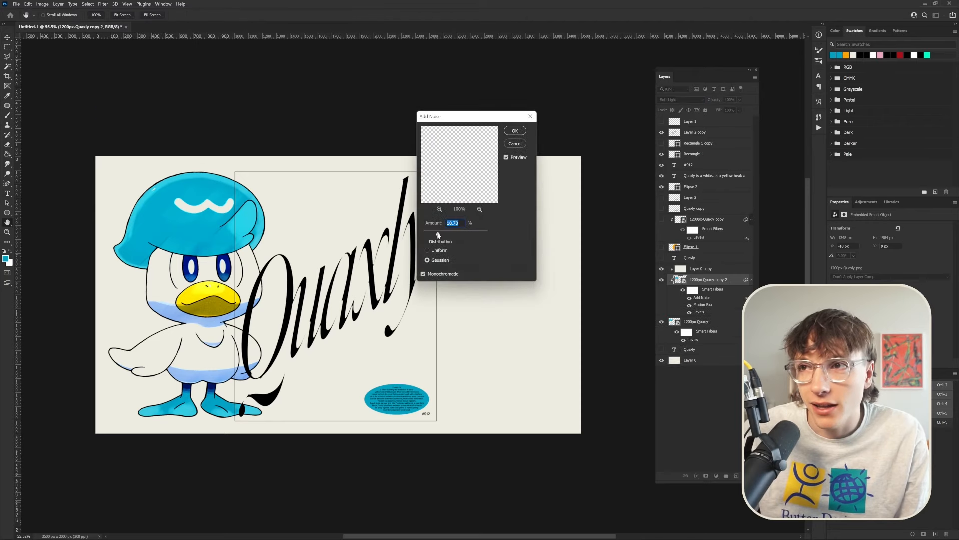
key(Return)
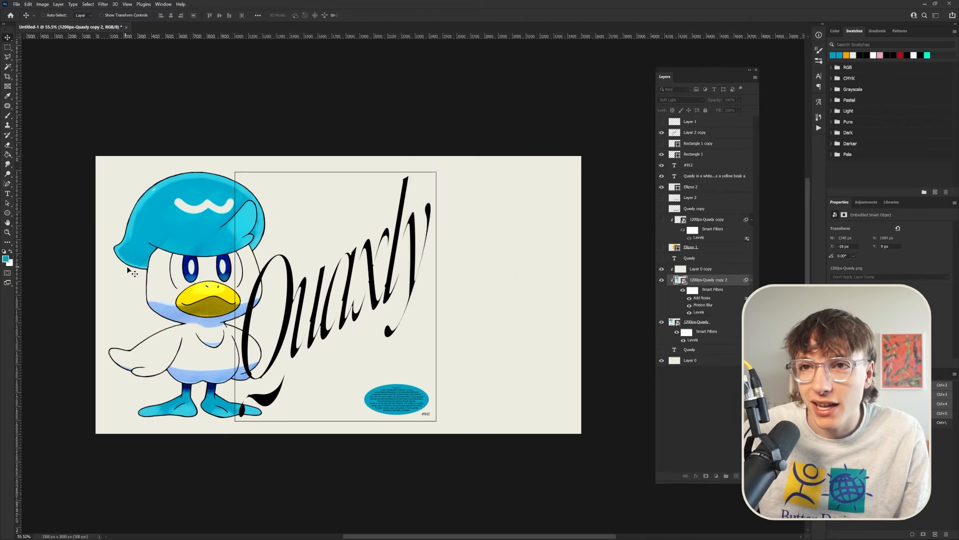
Examine the grain and blur streaks on the duck's hat, face and beak up close
scroll(135, 273, up, 5)
key(v)
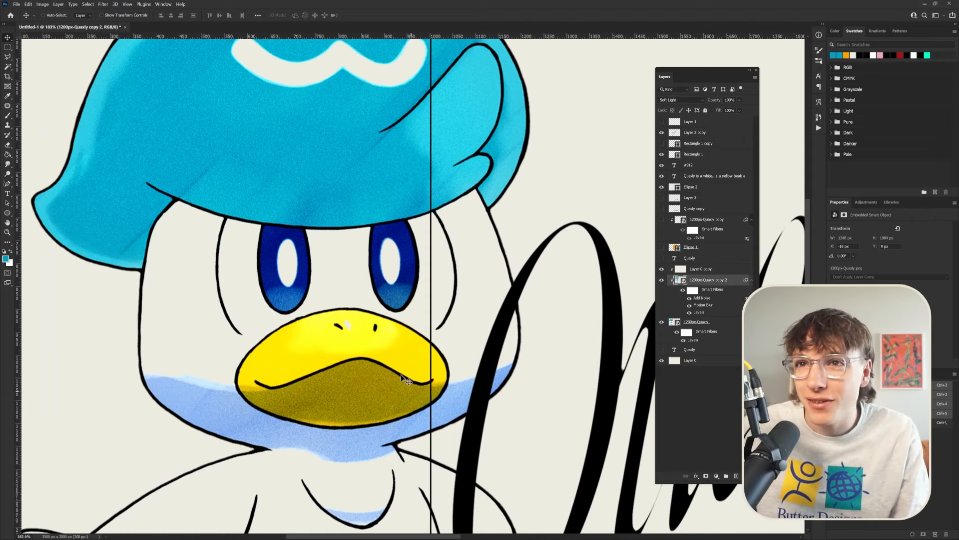
scroll(322, 325, down, 5)
scroll(270, 307, up, 3)
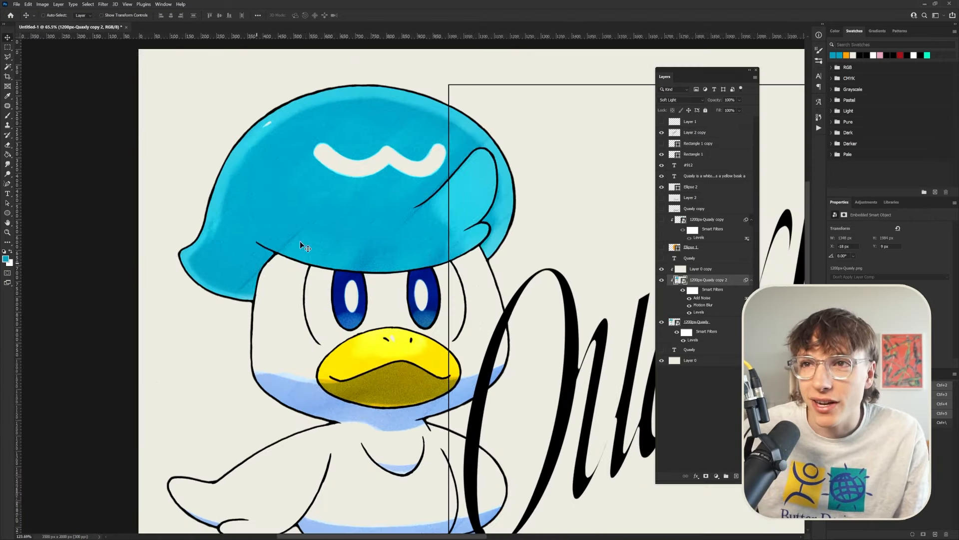
scroll(472, 280, down, 5)
scroll(624, 380, up, 3)
click(696, 321)
click(680, 99)
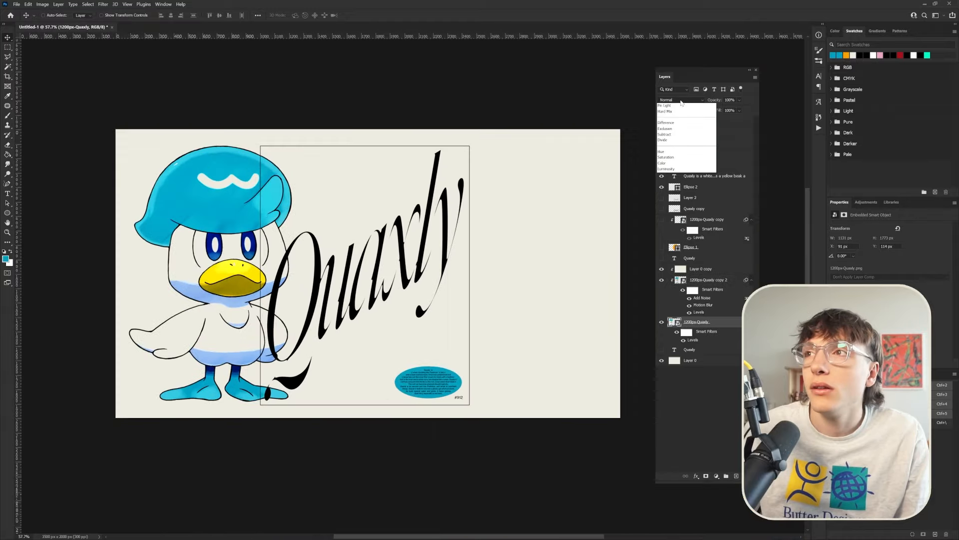
click(714, 381)
click(701, 269)
click(709, 280)
click(103, 4)
click(210, 149)
click(543, 148)
key(ctrl+z)
Try a Filter Gallery Halftone Pattern with size 2 and the Circle pattern type on the blurred duck copy
click(103, 4)
click(204, 134)
click(103, 4)
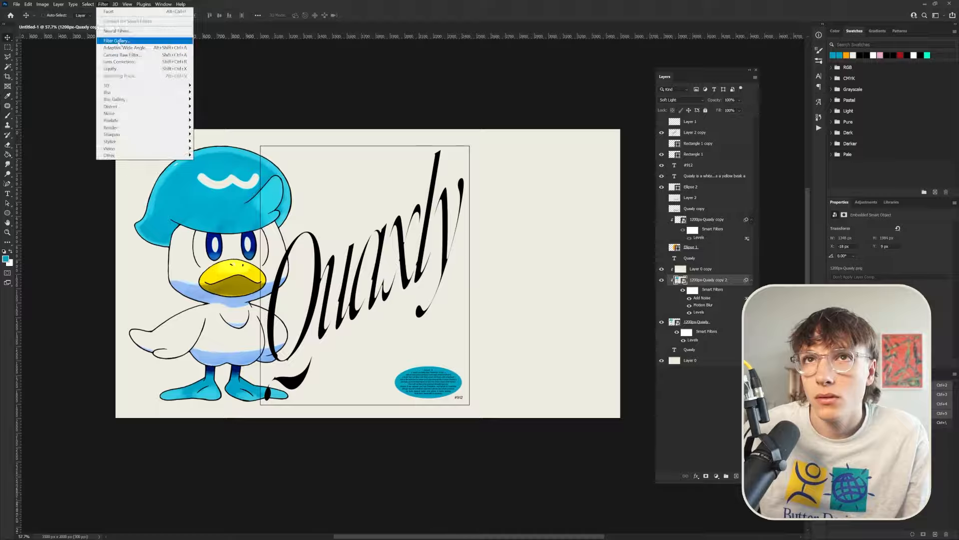
click(117, 41)
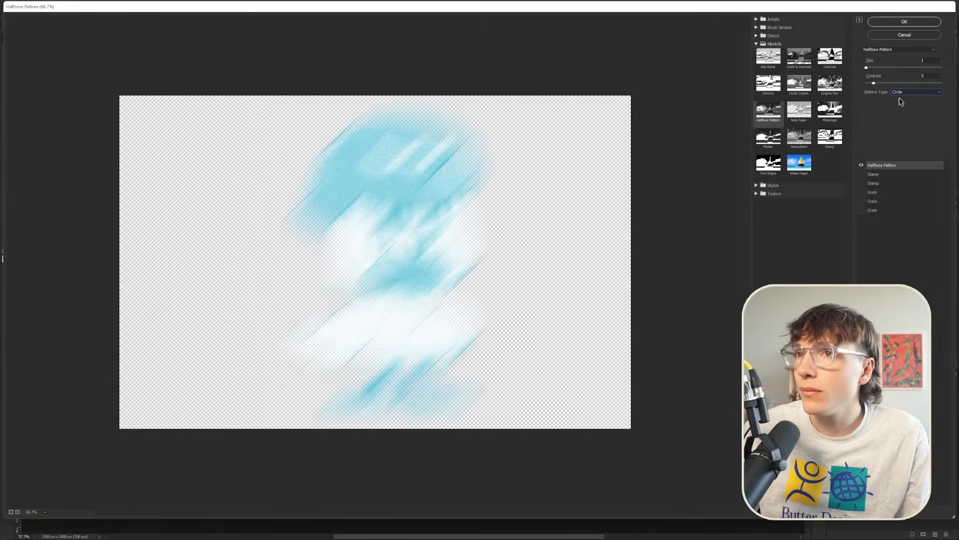
key(ctrl+plus)
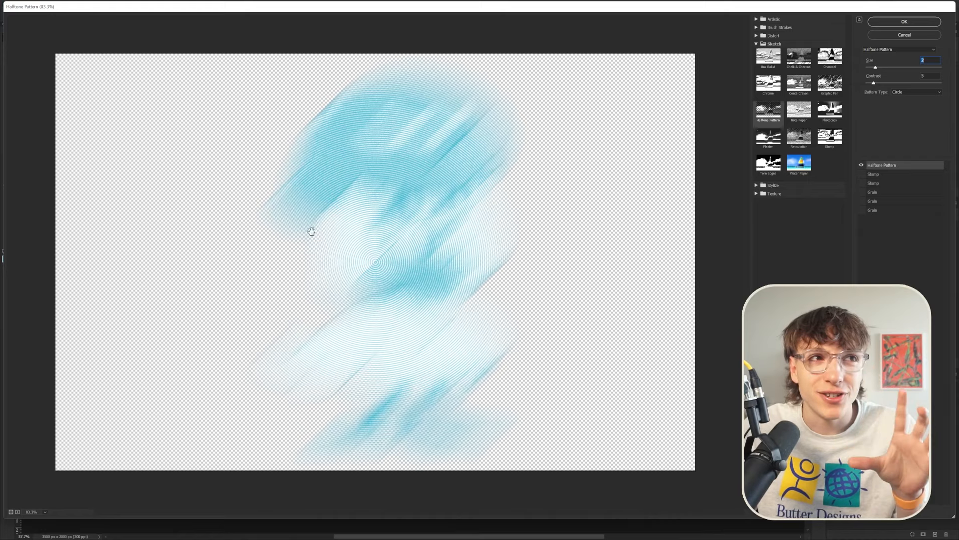
key(ctrl+plus)
key(ctrl+minus)
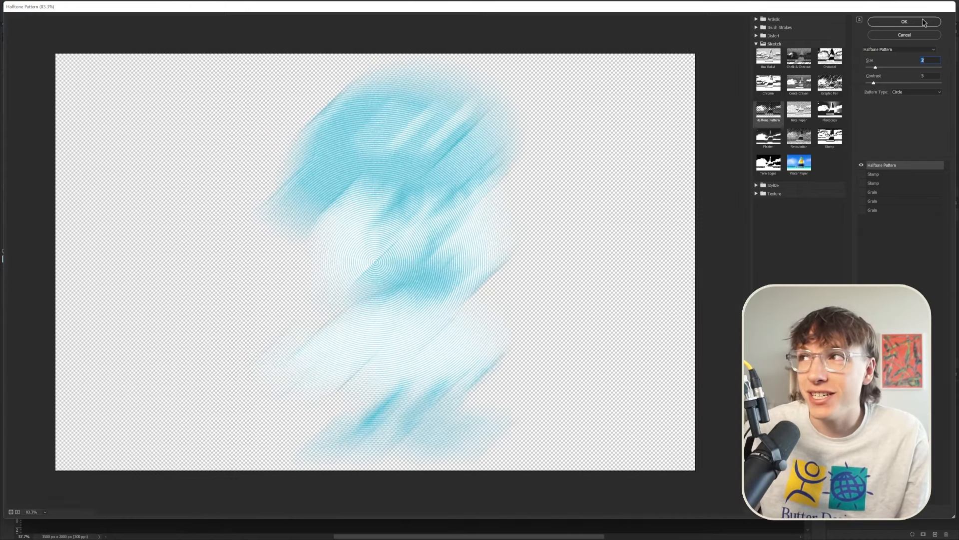
click(924, 22)
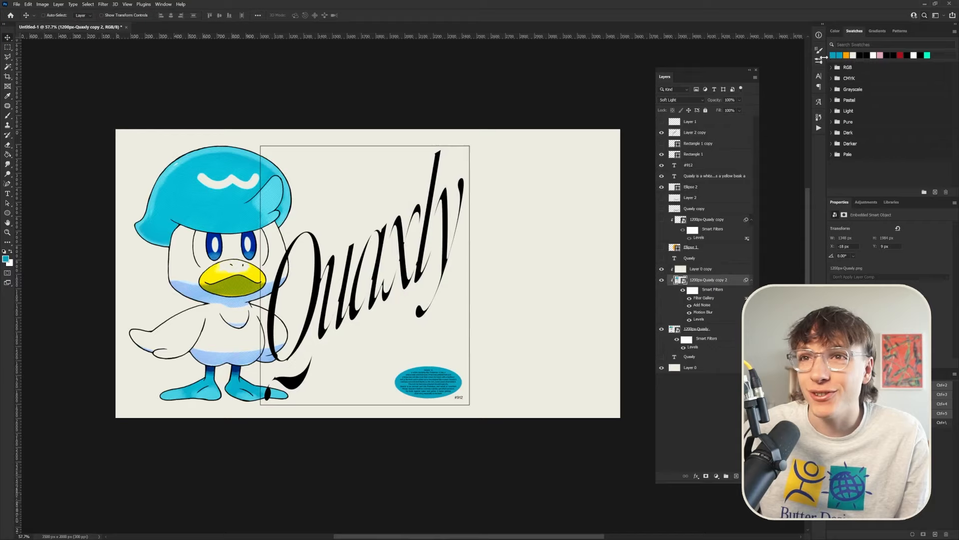
Examine the circular halftone lines across the duck and switch off the blurred copy's Filter Gallery effect
key(ctrl+0)
scroll(246, 248, up, 5)
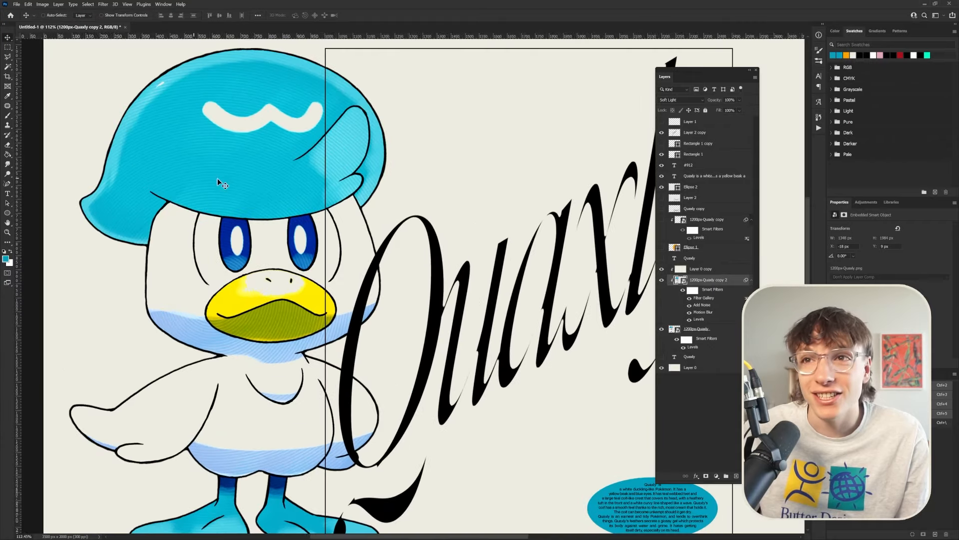
scroll(245, 480, down, 8)
scroll(245, 481, up, 3)
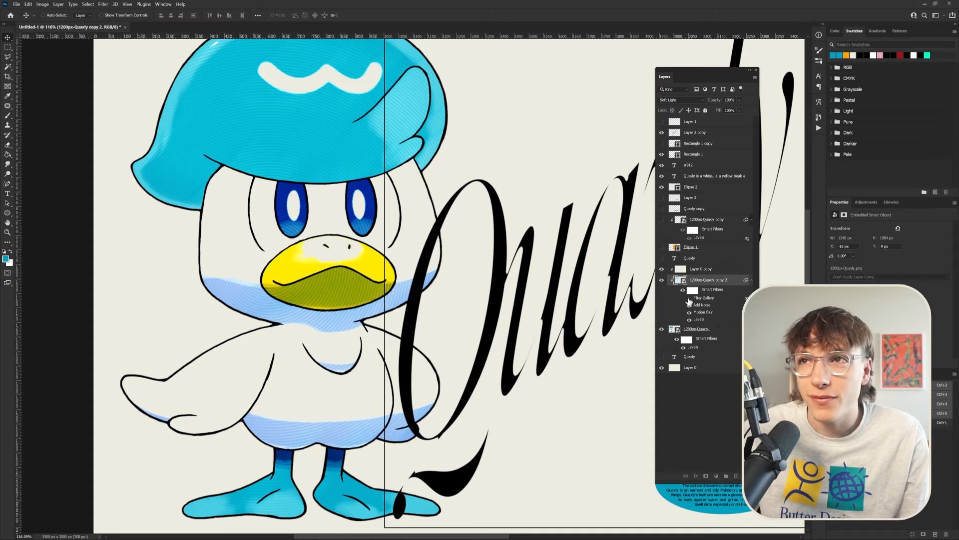
scroll(400, 268, down, 5)
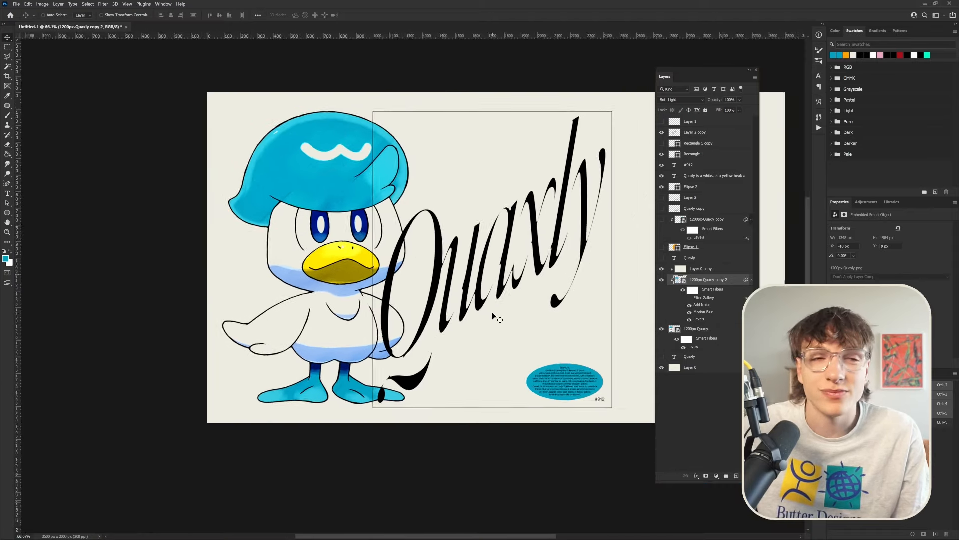
scroll(496, 318, up, 1)
scroll(505, 322, up, 1)
scroll(505, 322, down, 3)
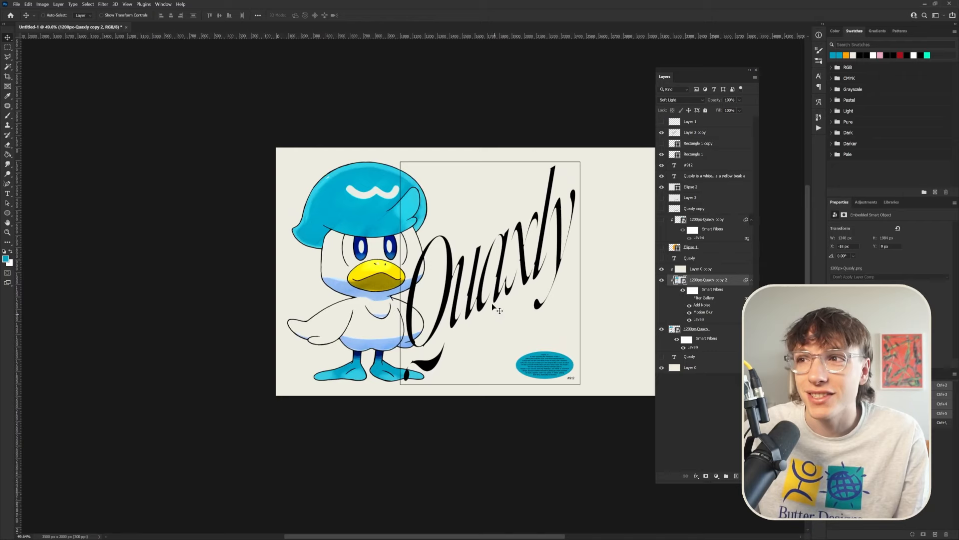
scroll(350, 272, up, 1)
Draw a rectangle about 879 by 963 px in the blank area beside the outlined frame and fill it with orange
key(alt+bracketright)
click(7, 213)
right_click(6, 215)
click(39, 211)
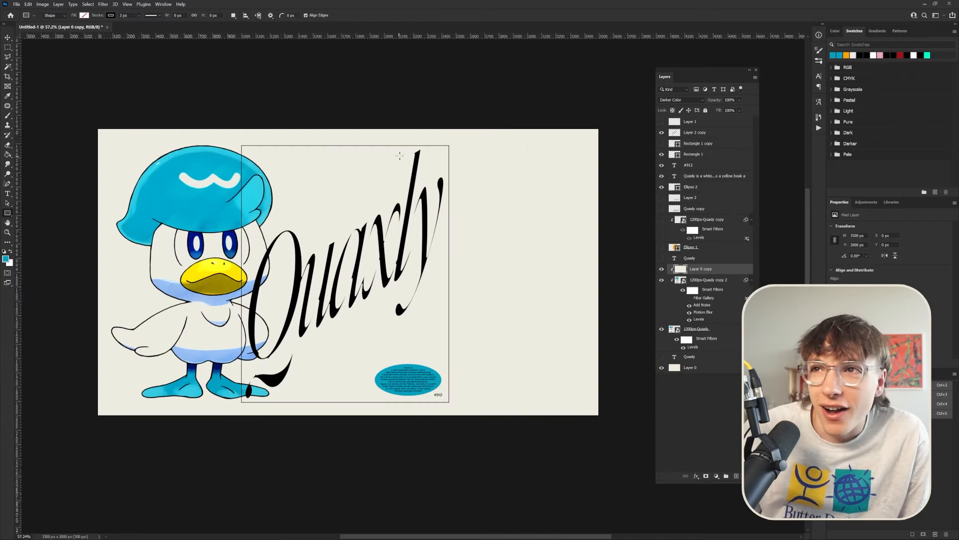
drag(452, 146, 581, 284)
drag(453, 215, 457, 214)
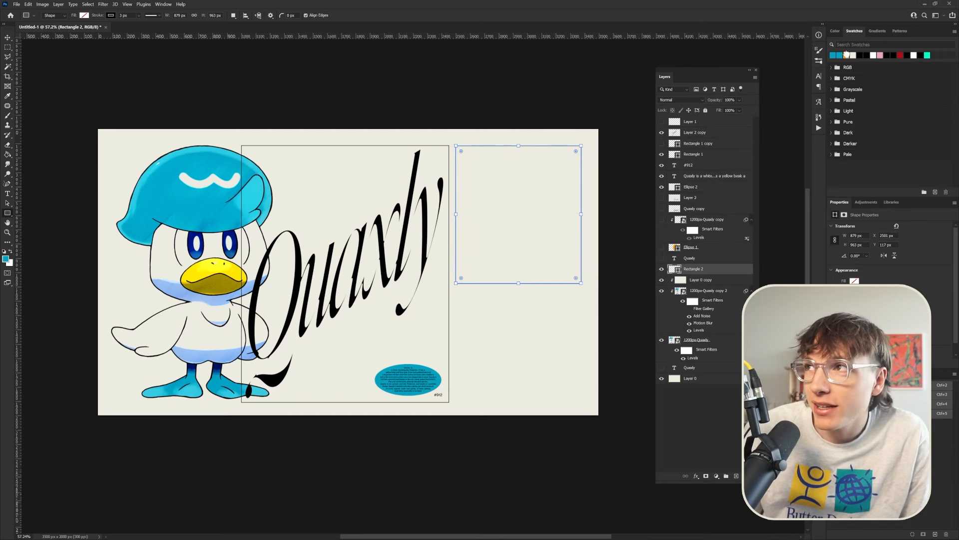
key(alt+BackSpace)
key(v)
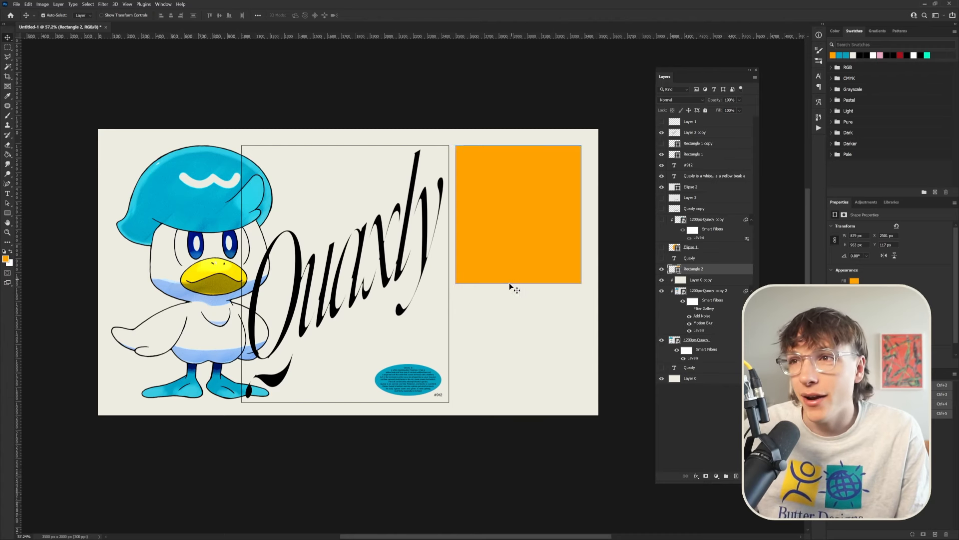
Stretch the orange rectangle downward to match the full height of the outlined frame
key(ctrl+t)
drag(519, 283, 515, 401)
key(Return)
click(699, 281)
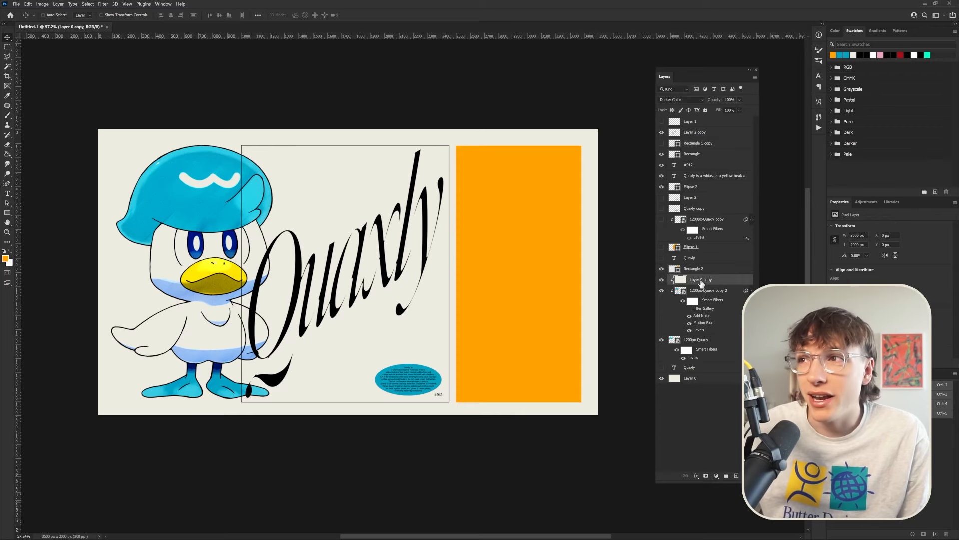
scroll(475, 336, down, 3)
scroll(527, 355, up, 3)
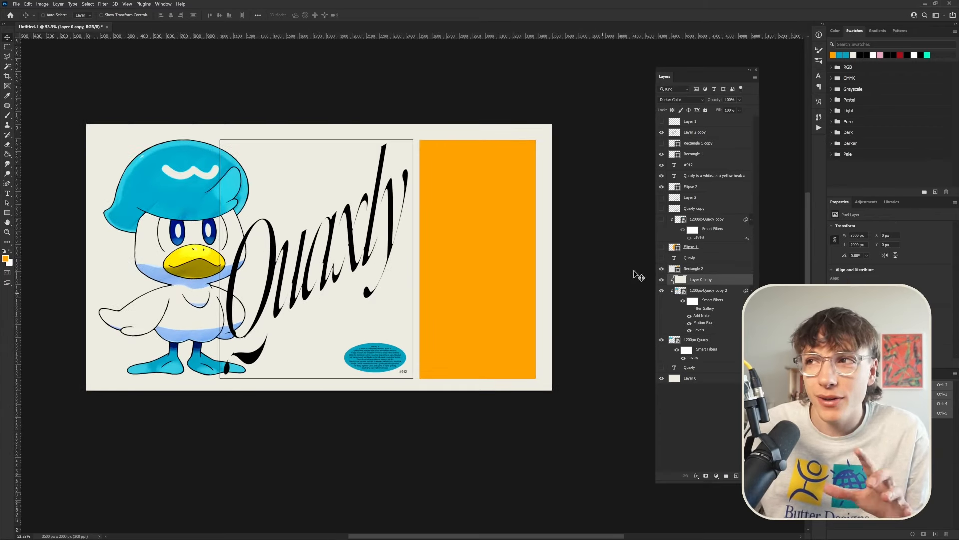
Shorten the orange rectangle to a strip about 328 px high and adjust its placement beside the outlined frame
click(704, 270)
key(ctrl+t)
drag(478, 378, 182, 261)
key(Return)
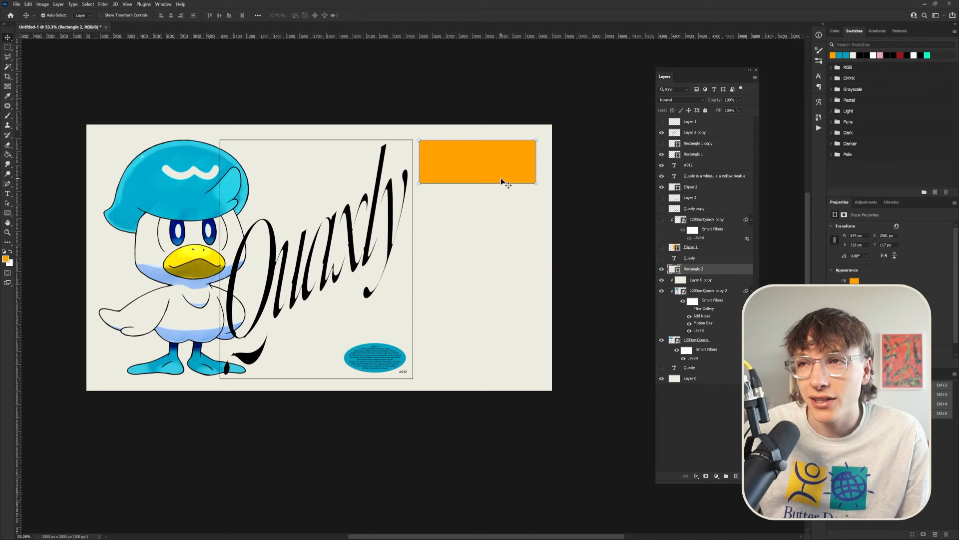
drag(502, 181, 477, 244)
key(ctrl+t)
key(Return)
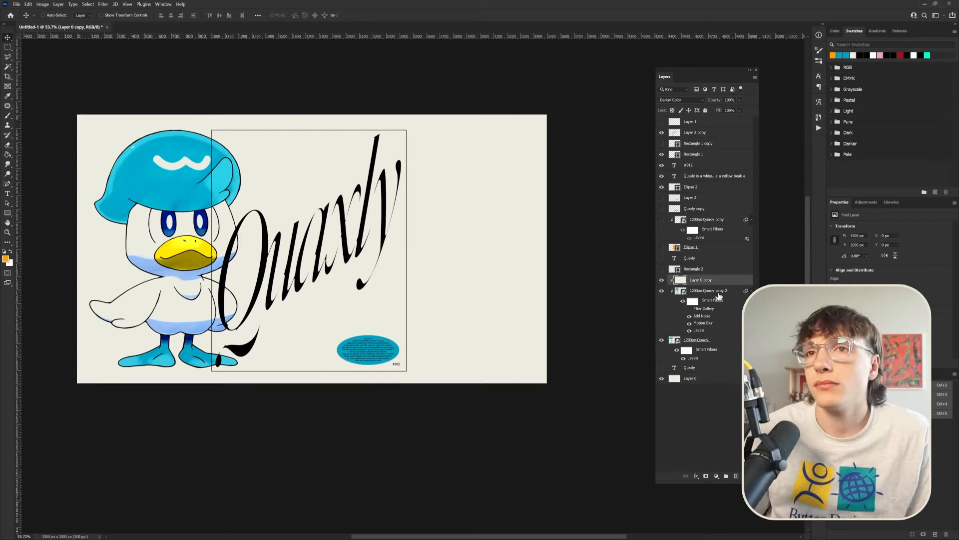
Blend a new orange-filled layer, clipped over the duck, using the Color Dodge mode
click(680, 100)
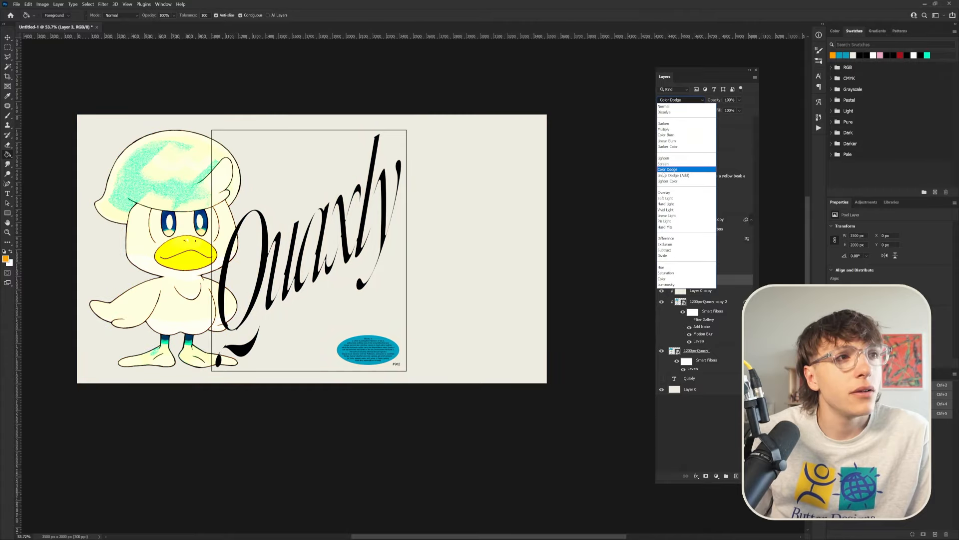
click(675, 314)
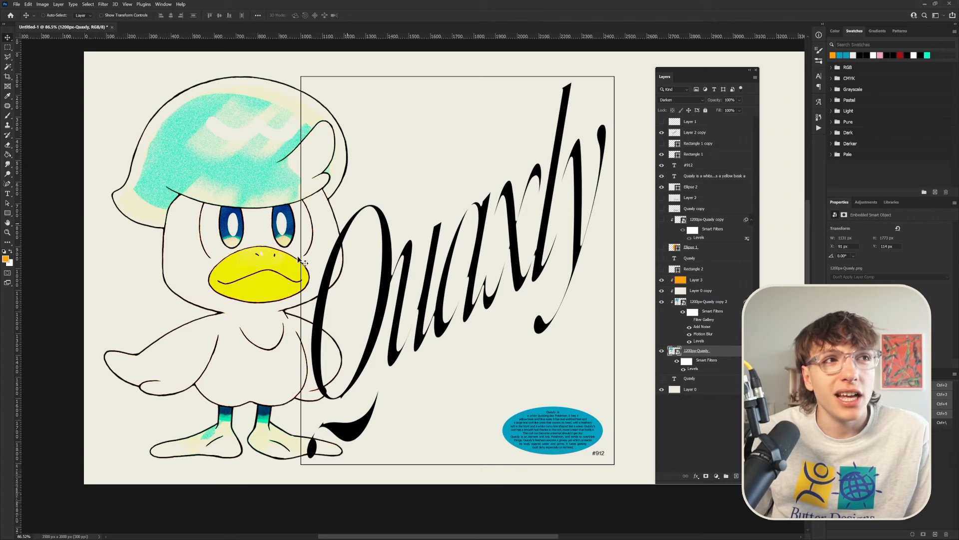
scroll(441, 298, down, 3)
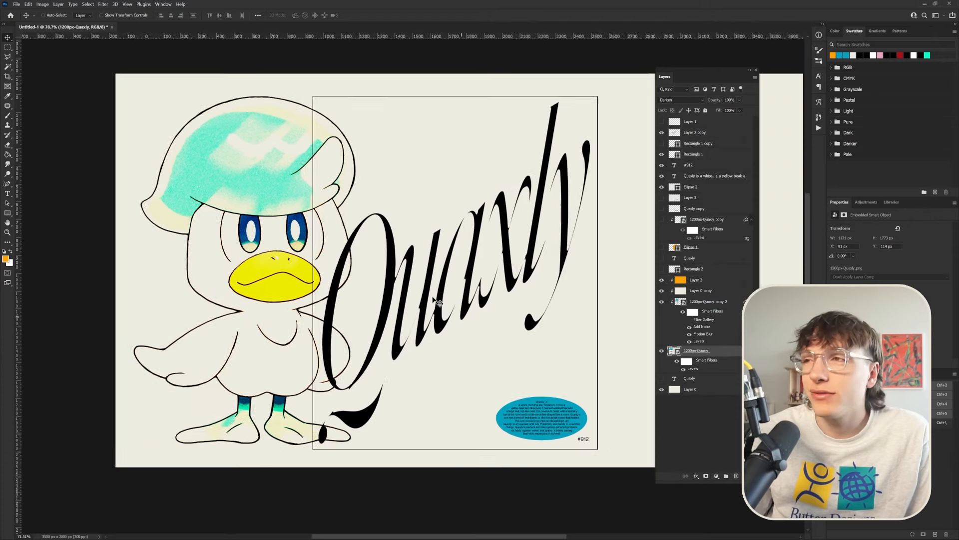
Examine how the orange overlay, the blurred copy and the original duck layer combine within the whole composition
click(712, 302)
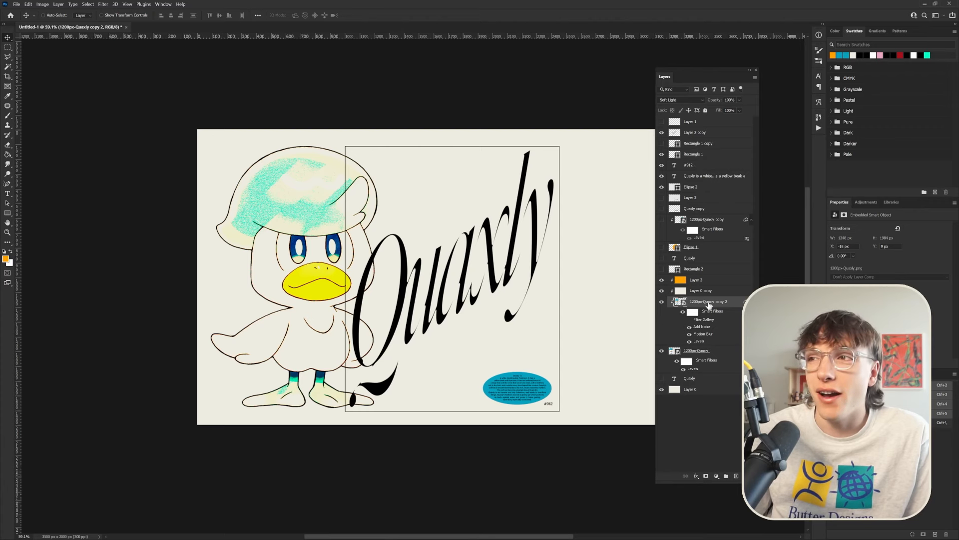
click(702, 281)
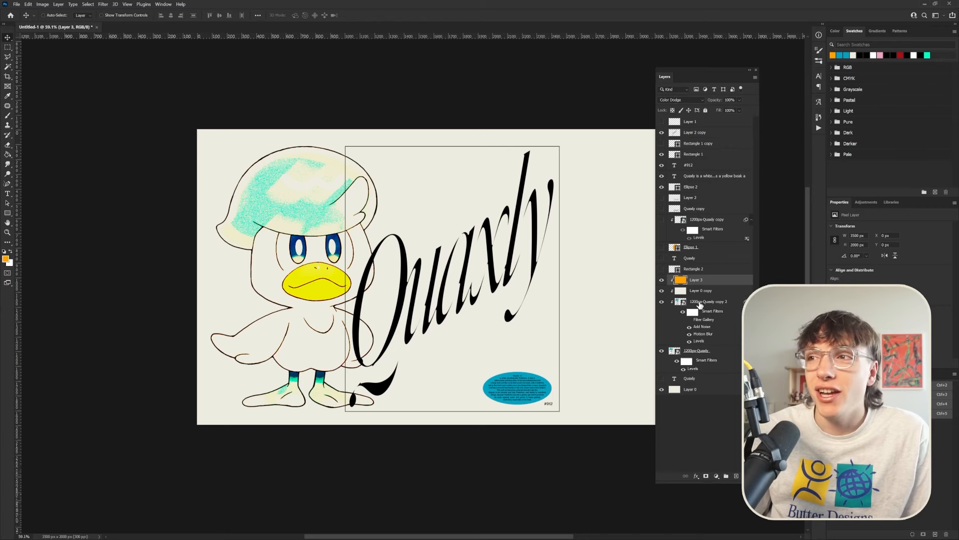
click(701, 304)
click(703, 351)
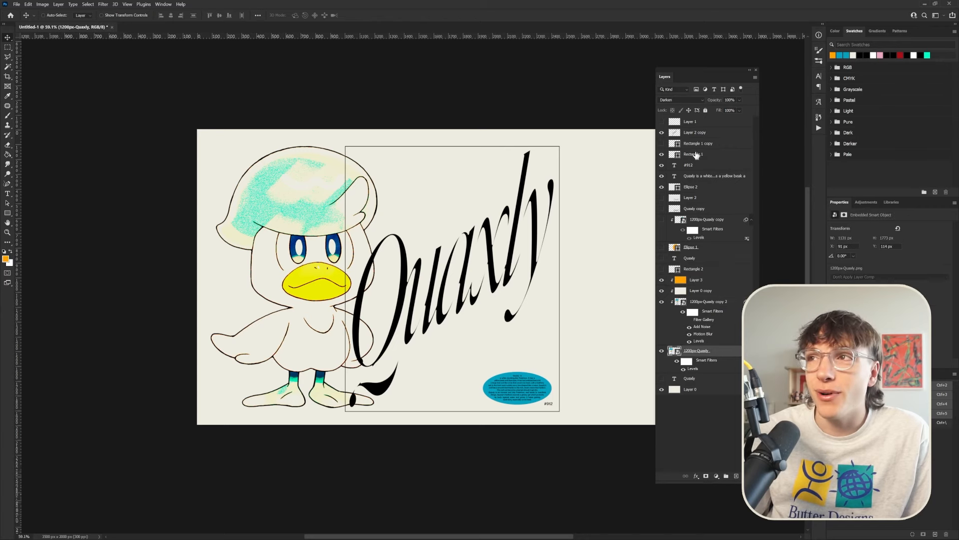
scroll(359, 303, down, 8)
scroll(431, 348, up, 6)
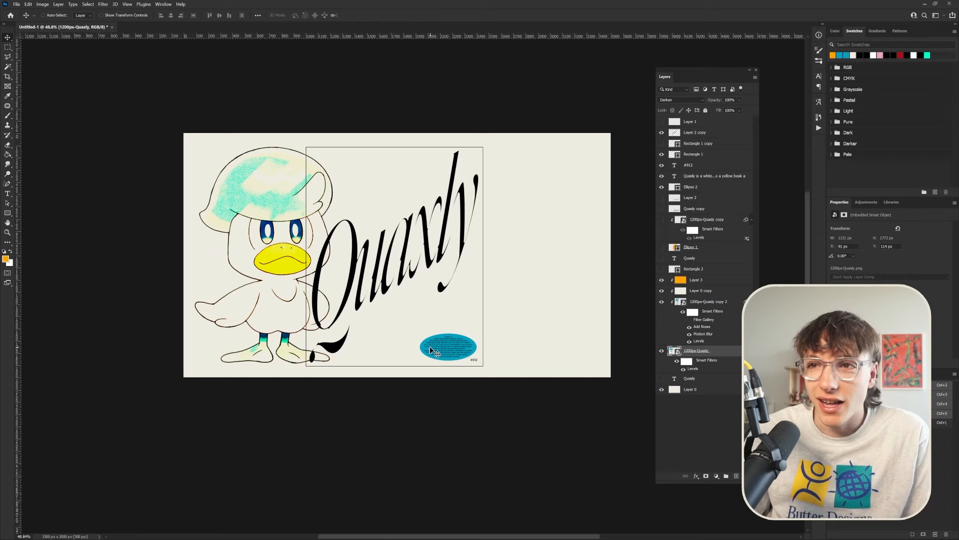
scroll(185, 257, up, 3)
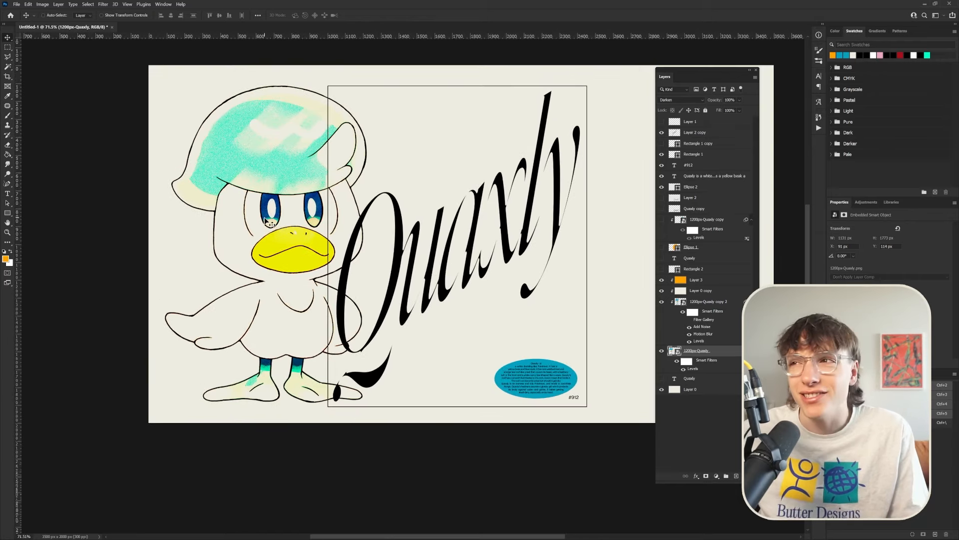
scroll(606, 394, down, 4)
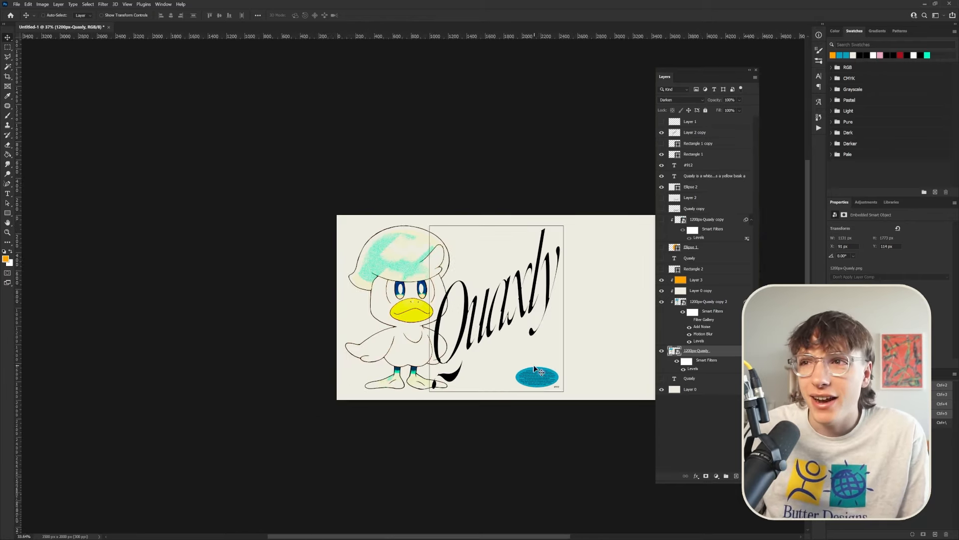
scroll(624, 384, up, 5)
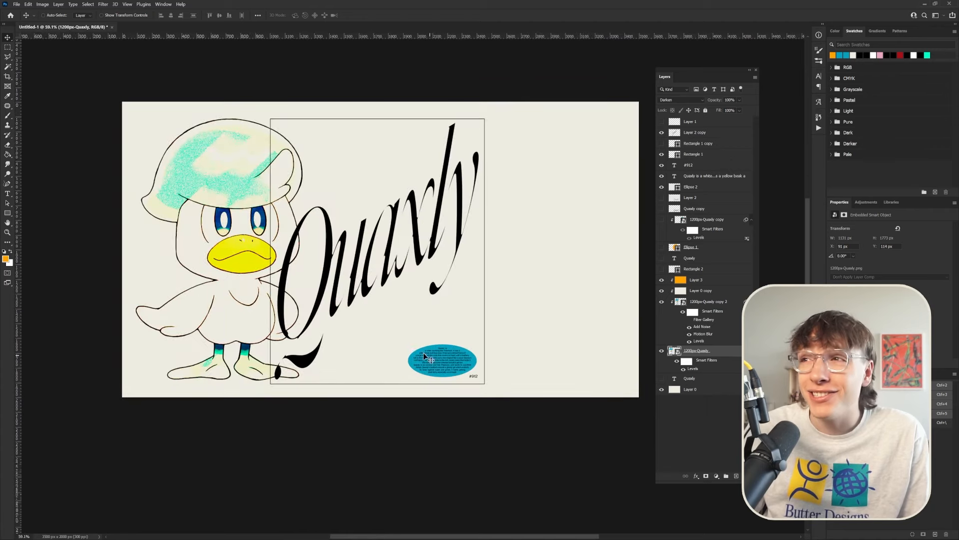
Recolor the ellipse behind the descriptive text with the yellow of the duck's beak
click(697, 188)
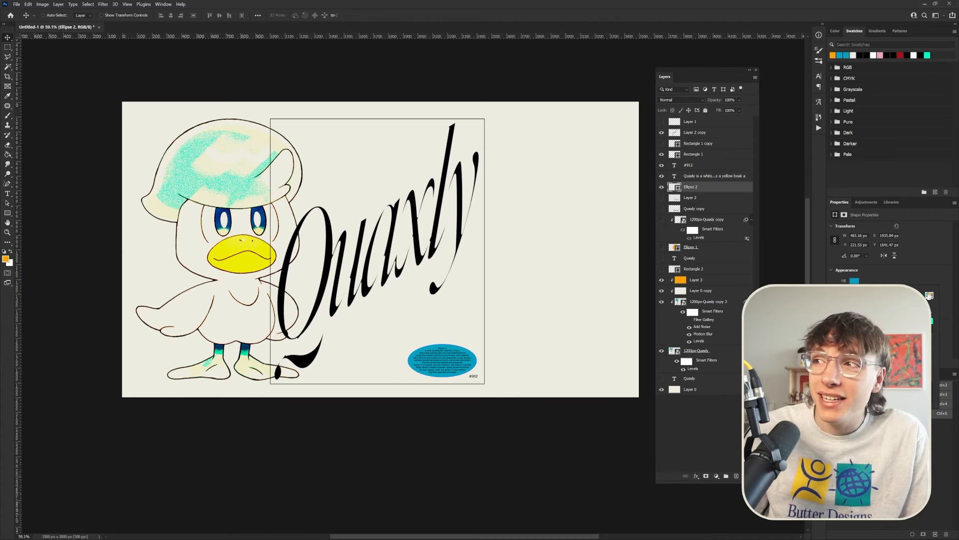
click(930, 296)
key(Down)
key(Down)
key(Down)
key(Down)
key(Down)
key(Down)
key(Left)
key(Left)
key(Left)
key(Left)
key(Left)
key(Left)
key(Left)
key(Left)
key(Left)
key(Left)
key(Left)
key(Left)
key(Left)
key(Left)
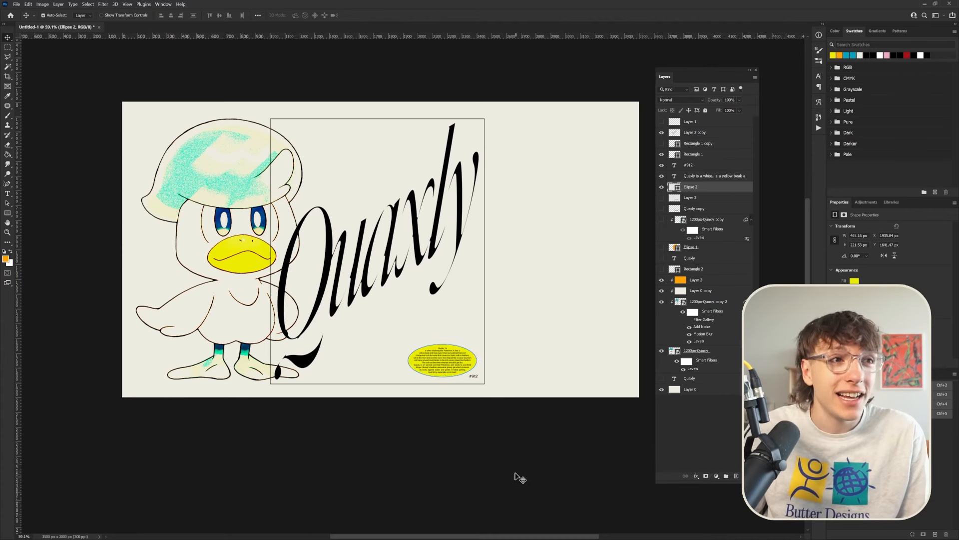
Add a new layer above the outlined frame and set the foreground color to the hat's turquoise, #00eccd
click(707, 198)
scroll(175, 183, right, 1)
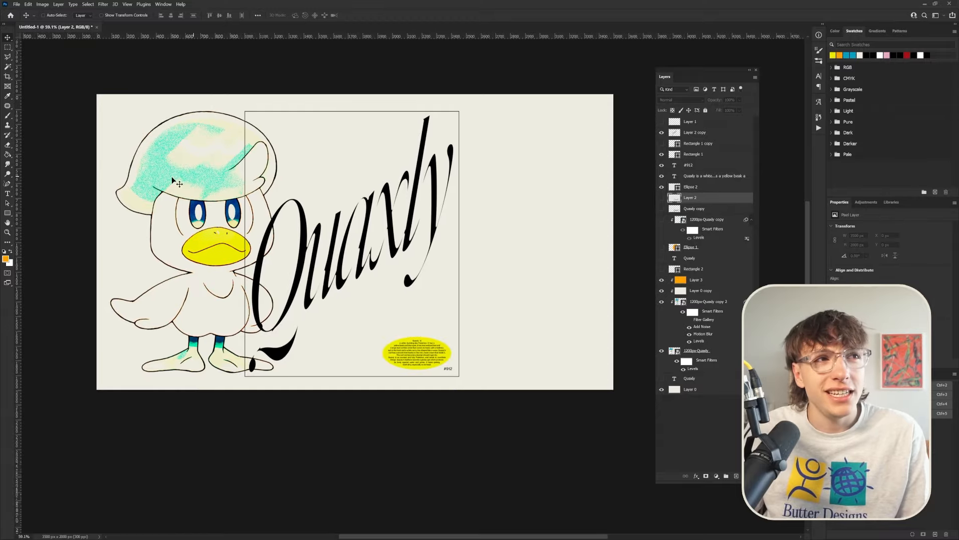
scroll(201, 172, up, 8)
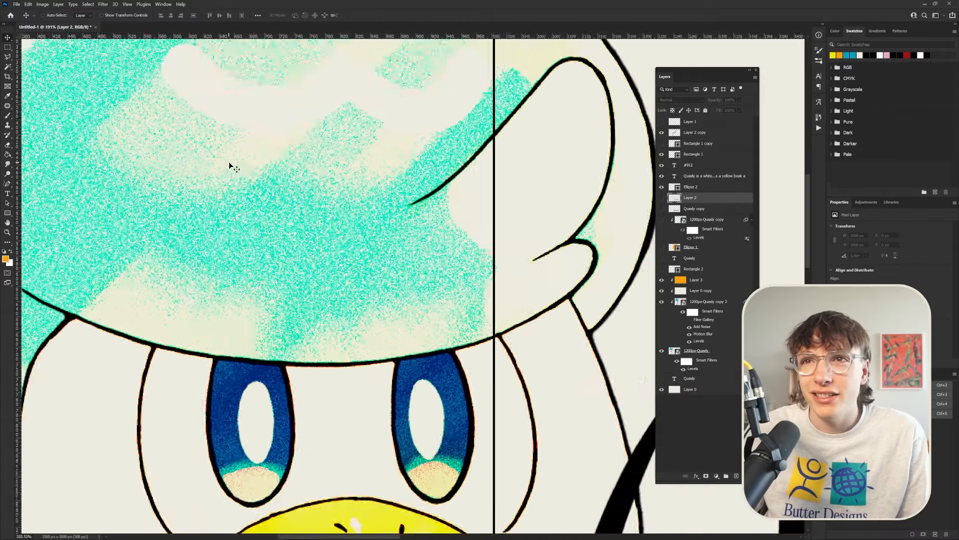
scroll(312, 292, down, 10)
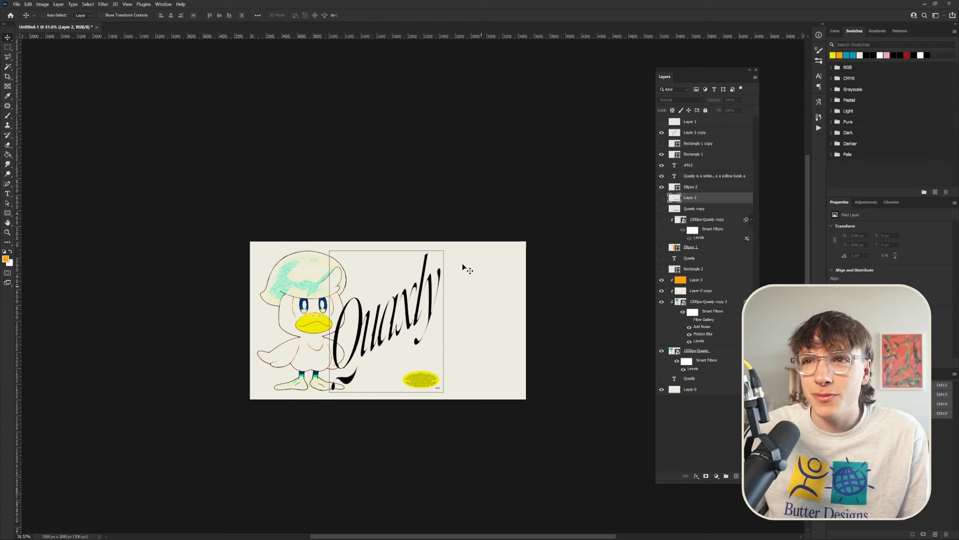
scroll(517, 365, up, 2)
scroll(372, 415, up, 1)
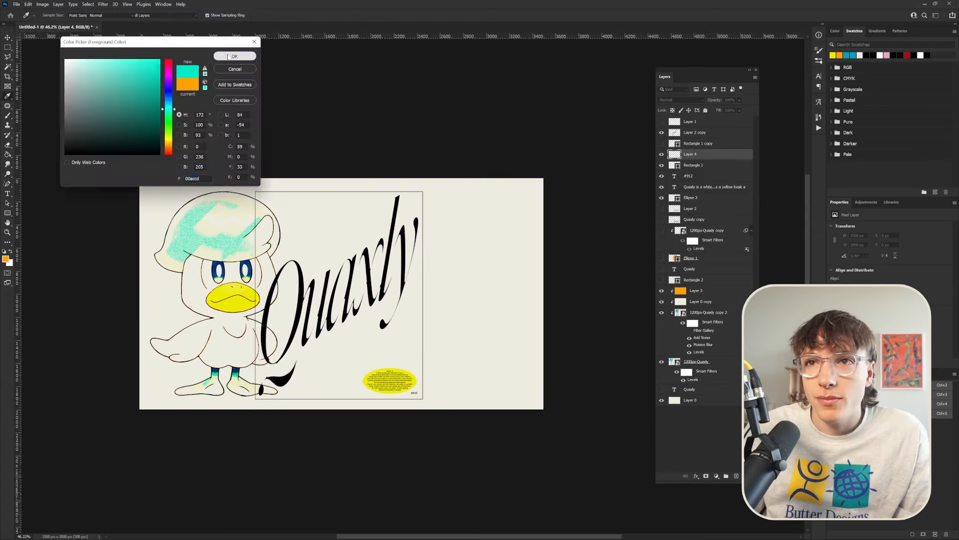
key(Return)
Set up a soft round brush with a size of 174 px for painting on the new layer
click(8, 117)
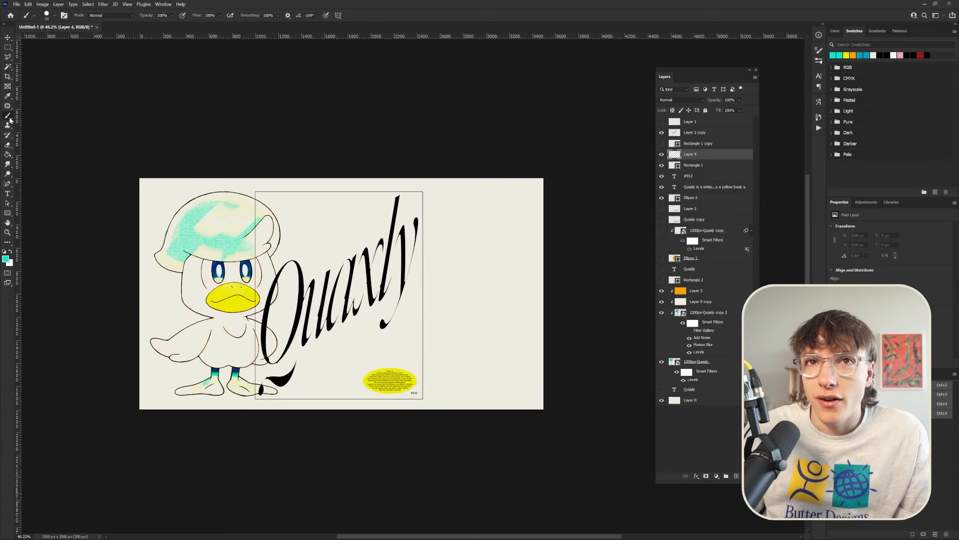
click(47, 15)
drag(52, 37, 75, 39)
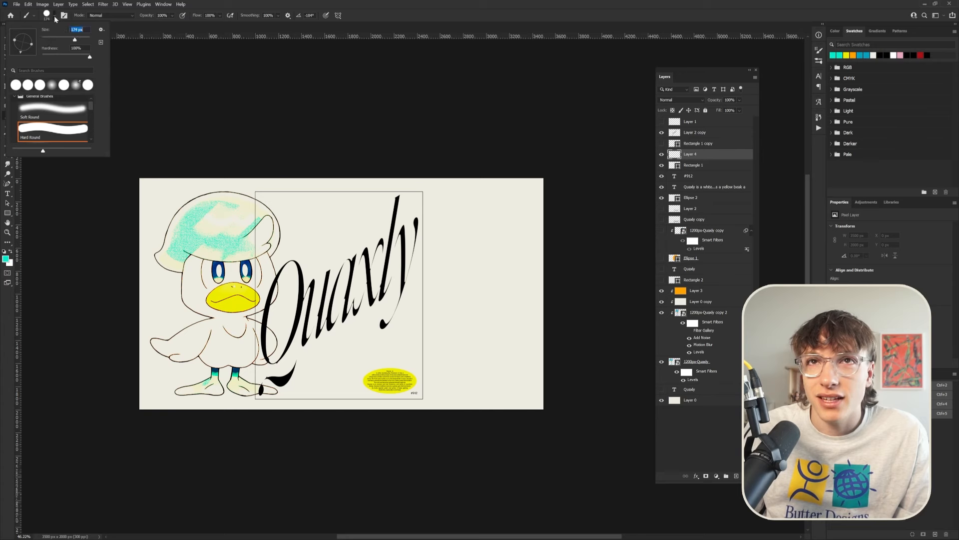
double_click(51, 85)
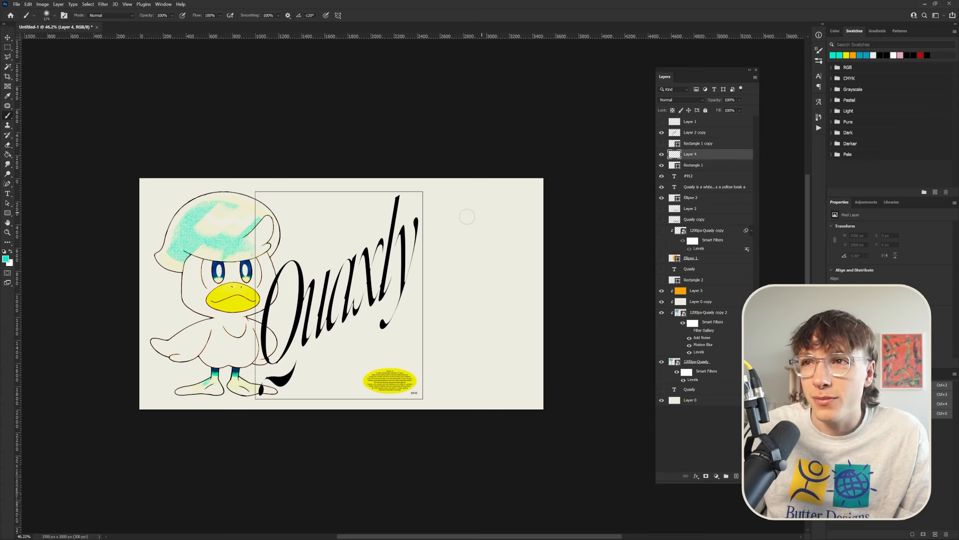
Paint broad soft turquoise strokes beside the outlined frame with a 500 px brush, and set the layer's blending mode to Dissolve
mouse_move(490, 216)
mouse_down()
mouse_move(419, 320)
mouse_move(475, 300)
mouse_move(475, 345)
mouse_move(440, 374)
mouse_move(484, 205)
mouse_move(410, 305)
mouse_move(479, 324)
mouse_move(414, 360)
mouse_up()
key(ctrl+z)
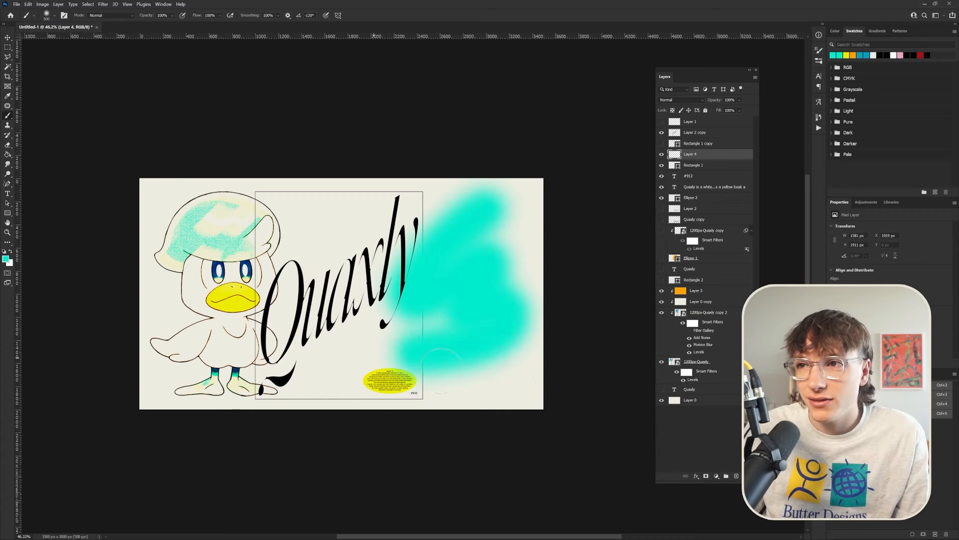
key(v)
scroll(471, 334, up, 1)
scroll(471, 335, down, 2)
click(682, 99)
click(669, 105)
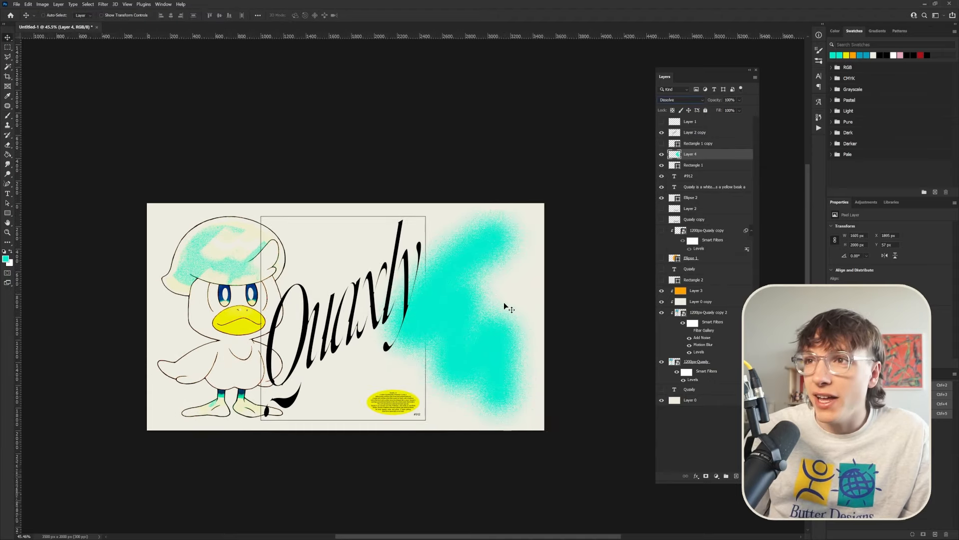
Squash the turquoise spray layer slightly by lowering its upper edge with Free Transform
scroll(471, 349, up, 2)
key(ctrl+t)
drag(449, 150, 449, 158)
key(Return)
scroll(393, 244, up, 7)
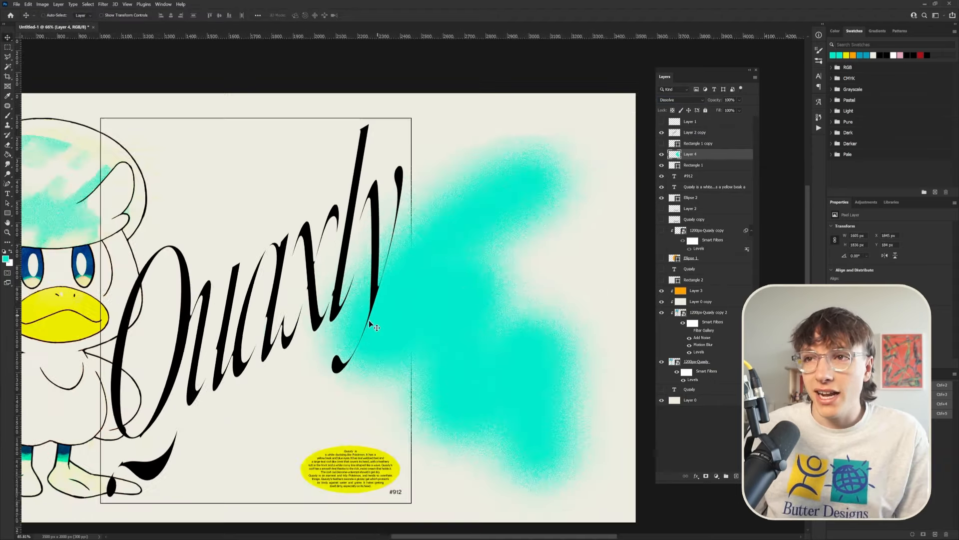
scroll(437, 265, down, 8)
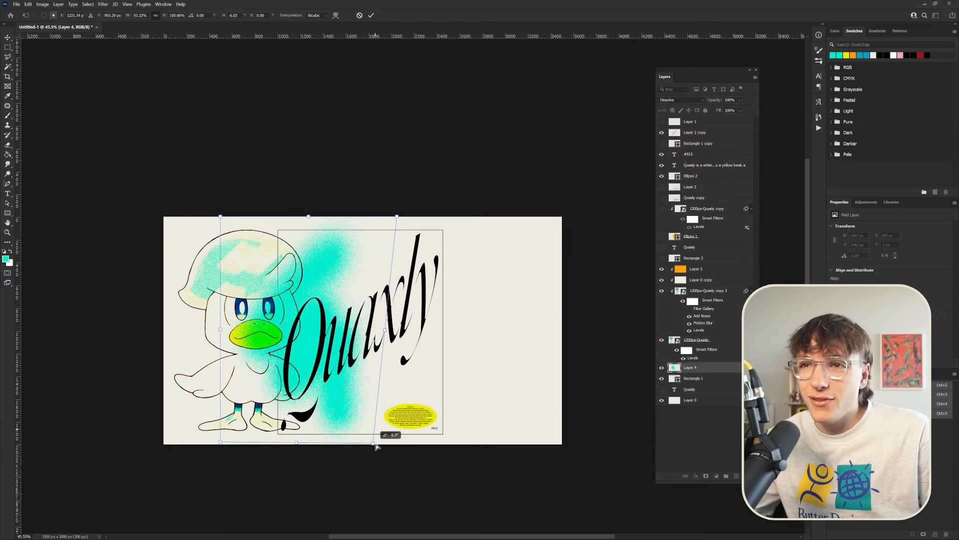
Reposition the skewed turquoise spray behind the duck and lettering, nudging it to X 663 px, Y 131 px
drag(318, 234, 318, 224)
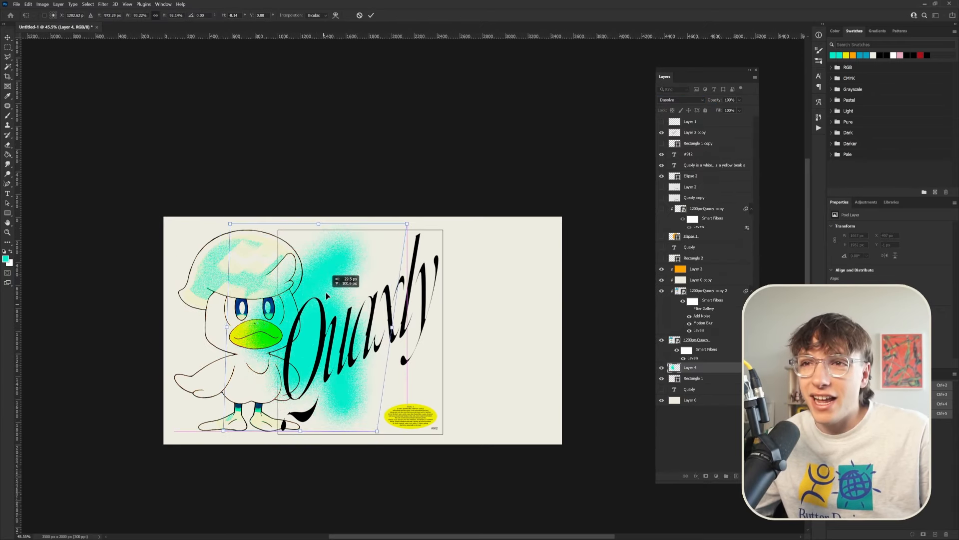
key(Return)
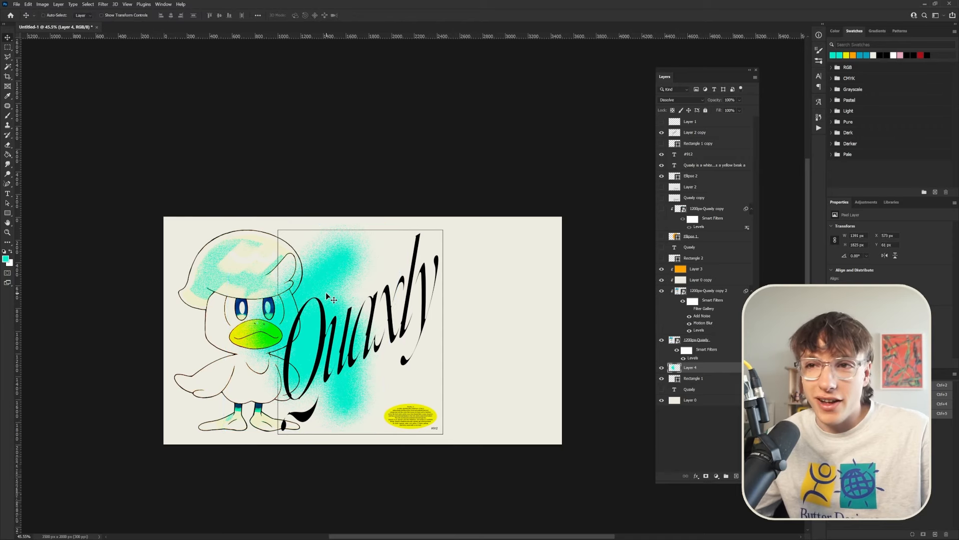
key(shift+Right)
key(shift+Right)
key(shift+Right)
key(shift+Right)
key(shift+Right)
key(shift+Down)
key(shift+Down)
key(shift+Down)
key(shift+Down)
key(shift+Down)
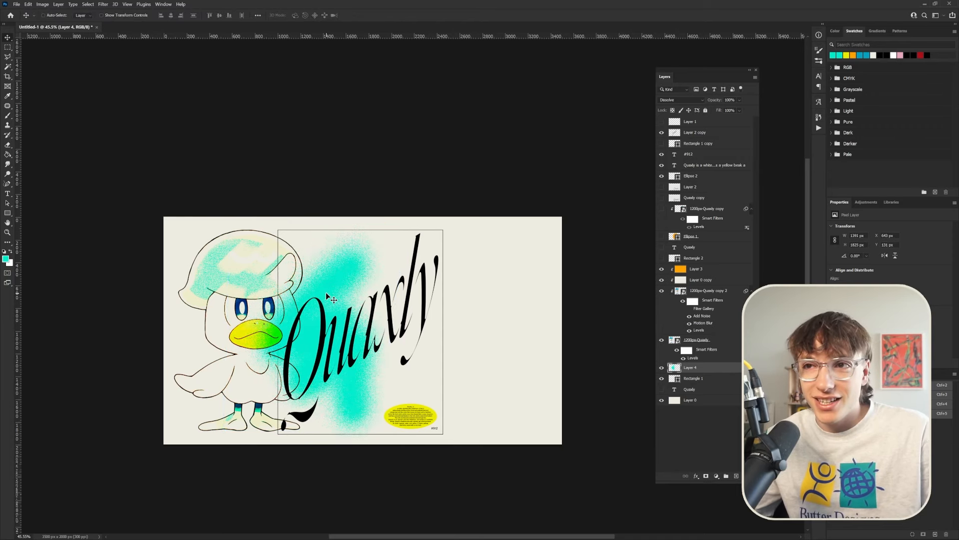
scroll(409, 444, down, 3)
scroll(452, 499, up, 5)
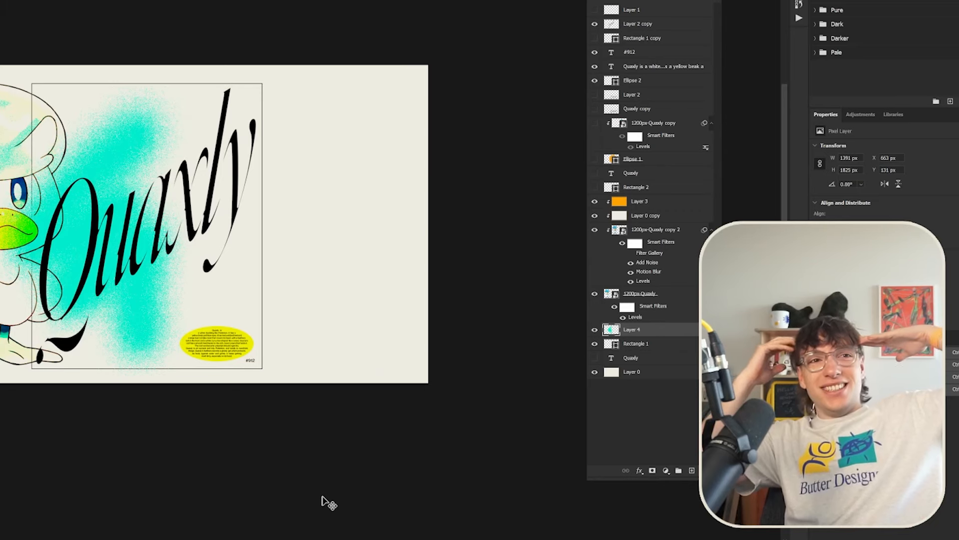
Adjust the levels, hue and saturation (+14) of a merged copy of the visible artwork on a new layer above the composition
right_click(694, 378)
click(714, 354)
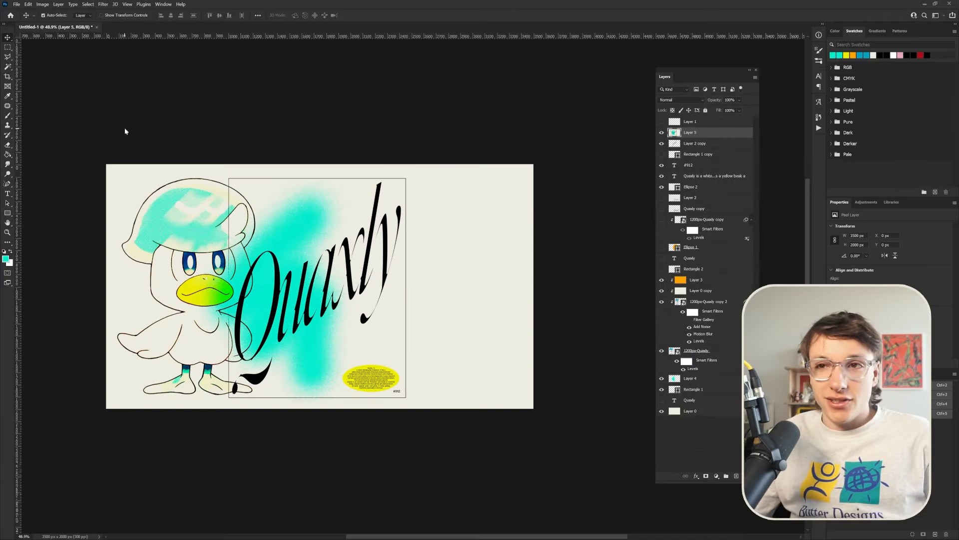
key(ctrl+l)
drag(574, 204, 602, 198)
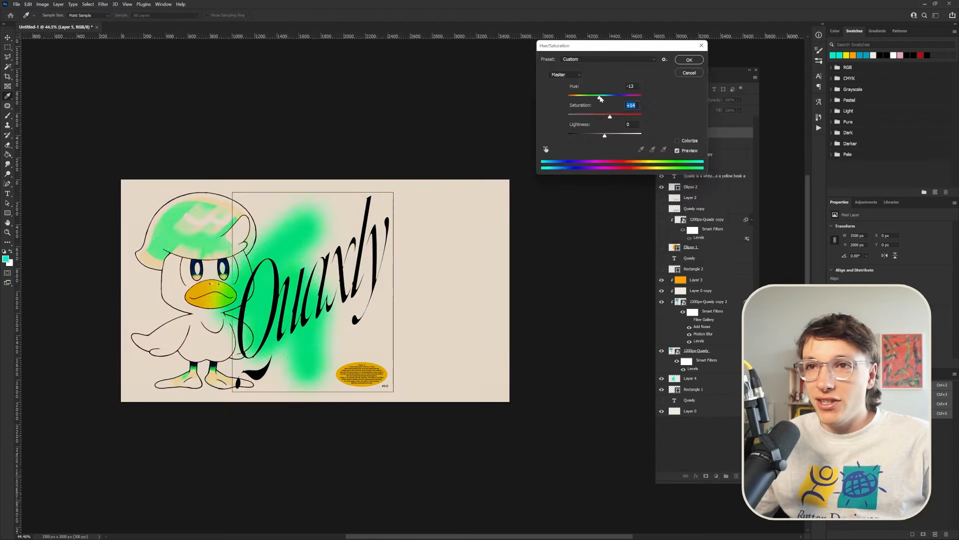
drag(600, 99, 608, 100)
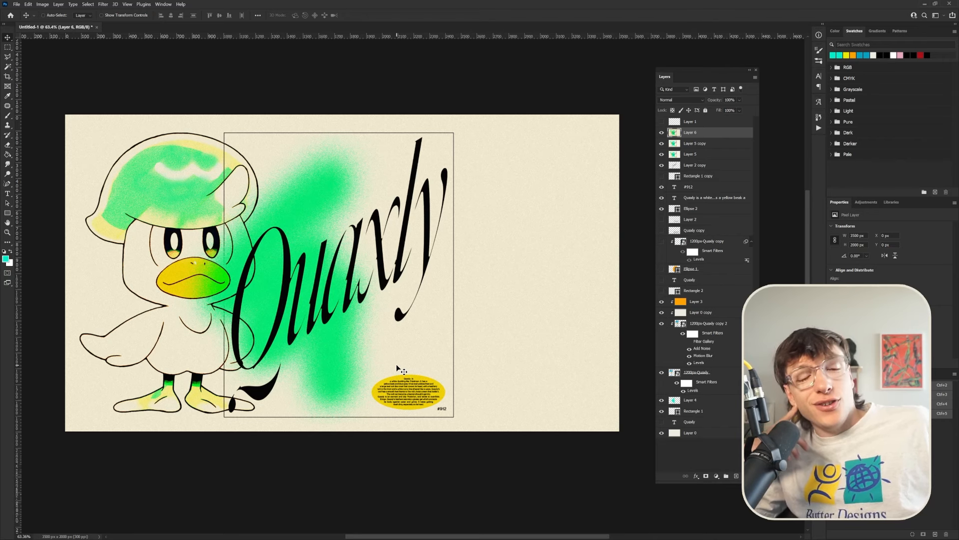
Examine the finished Quaxly artwork as a whole, including the duck, lettering, spray and text ellipse
scroll(360, 364, down, 2)
scroll(325, 357, up, 2)
scroll(306, 375, down, 1)
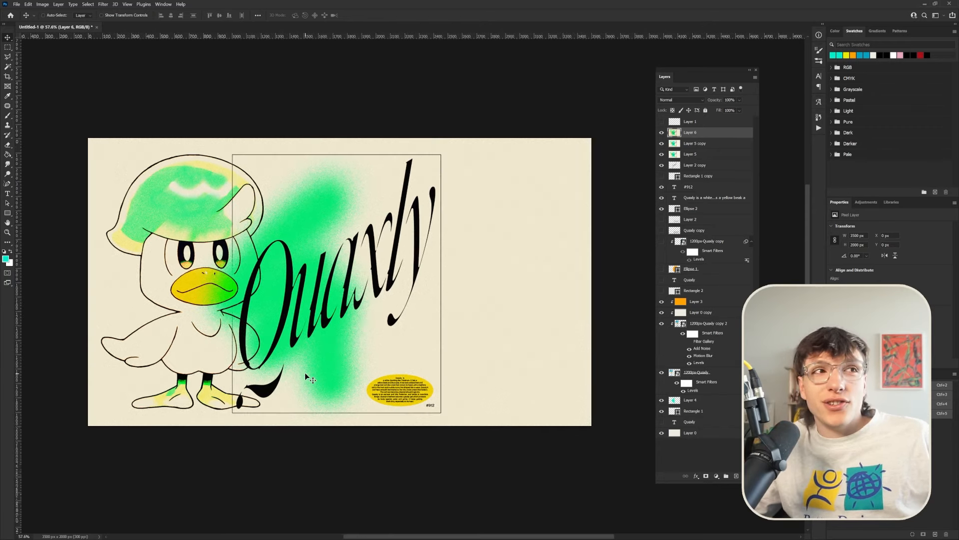
scroll(308, 377, up, 1)
scroll(442, 354, down, 2)
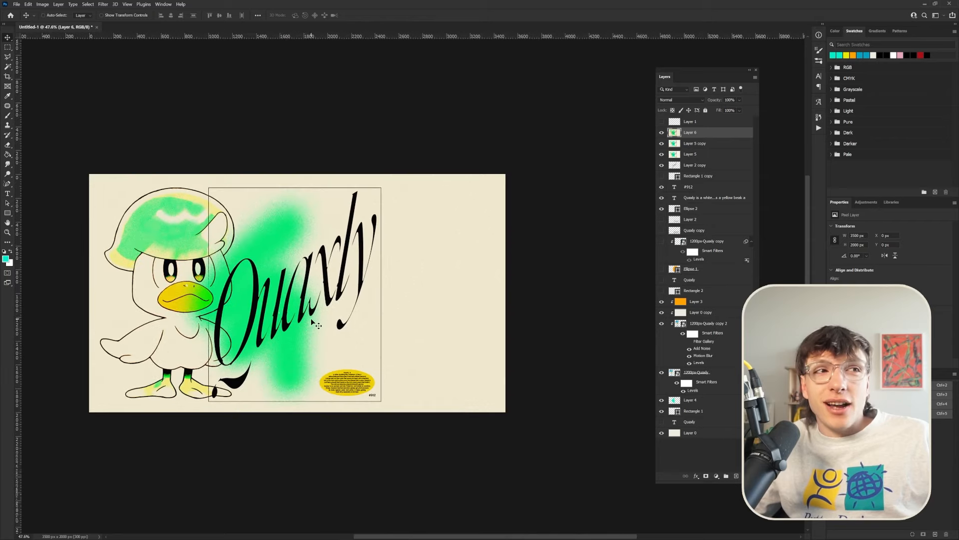
scroll(225, 303, up, 1)
scroll(225, 302, up, 1)
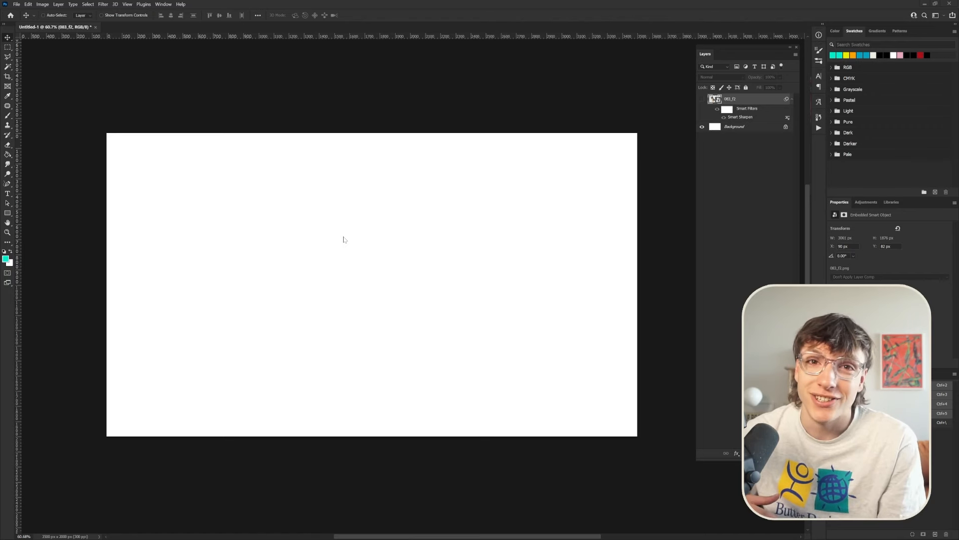
Show the 083_f2 bird artwork to study its pose and colors, and hide it again
click(702, 100)
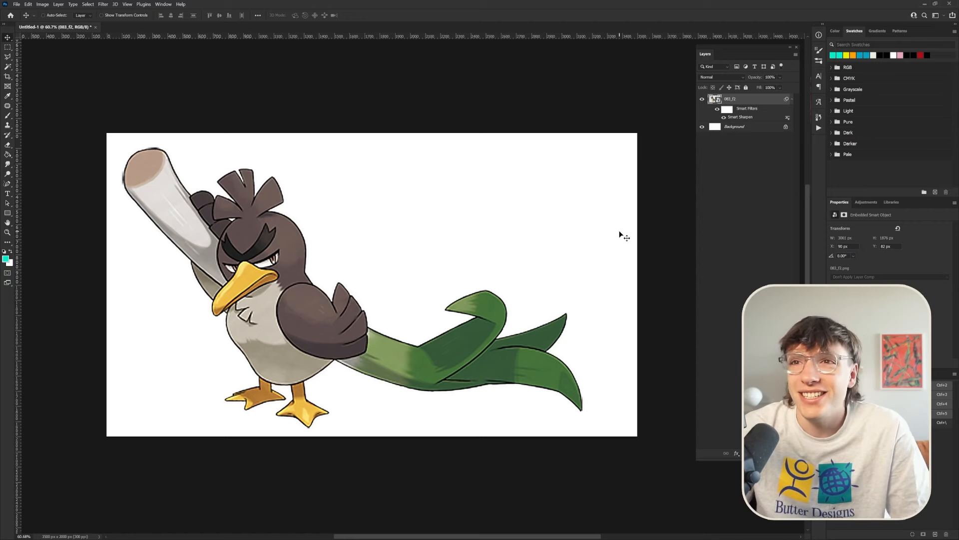
scroll(371, 251, up, 1)
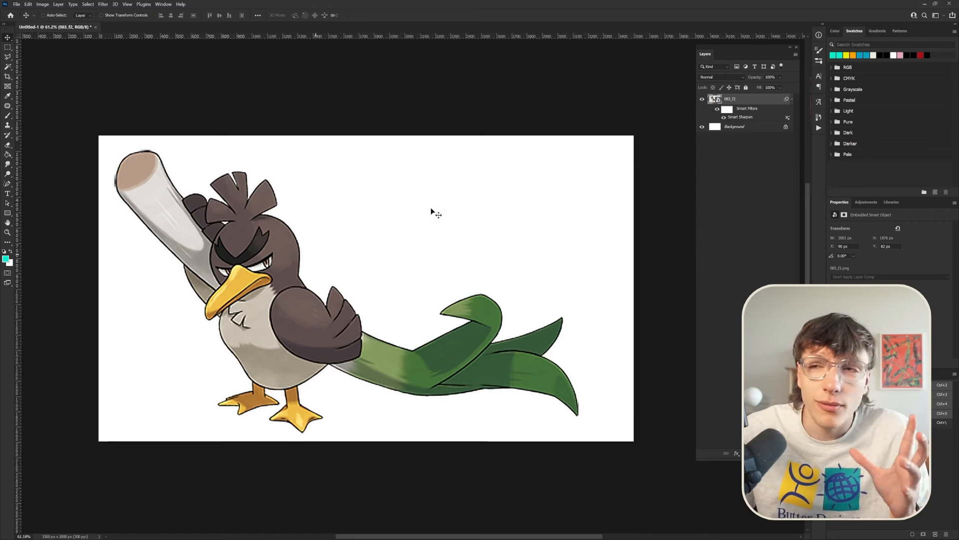
click(702, 100)
scroll(300, 283, down, 2)
scroll(272, 295, up, 1)
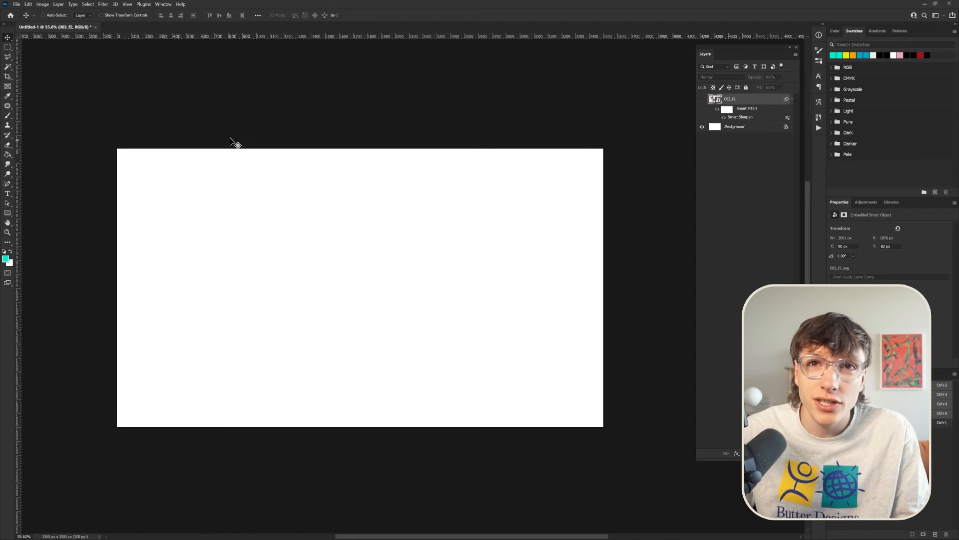
Start drawing the chunky FARFETCH'D letter shapes with the Pen tool in Shape mode, using a 3 px stroke
key(p)
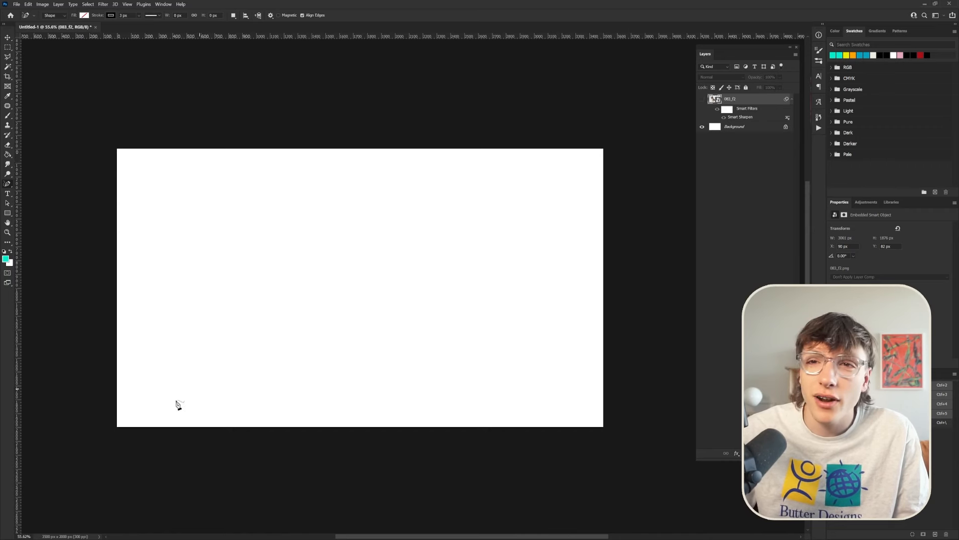
mouse_move(198, 400)
mouse_down()
mouse_move(154, 280)
mouse_move(216, 232)
mouse_move(192, 285)
mouse_move(199, 325)
mouse_move(261, 334)
mouse_move(199, 400)
mouse_up()
mouse_move(273, 364)
mouse_down()
mouse_move(328, 300)
mouse_move(274, 369)
mouse_up()
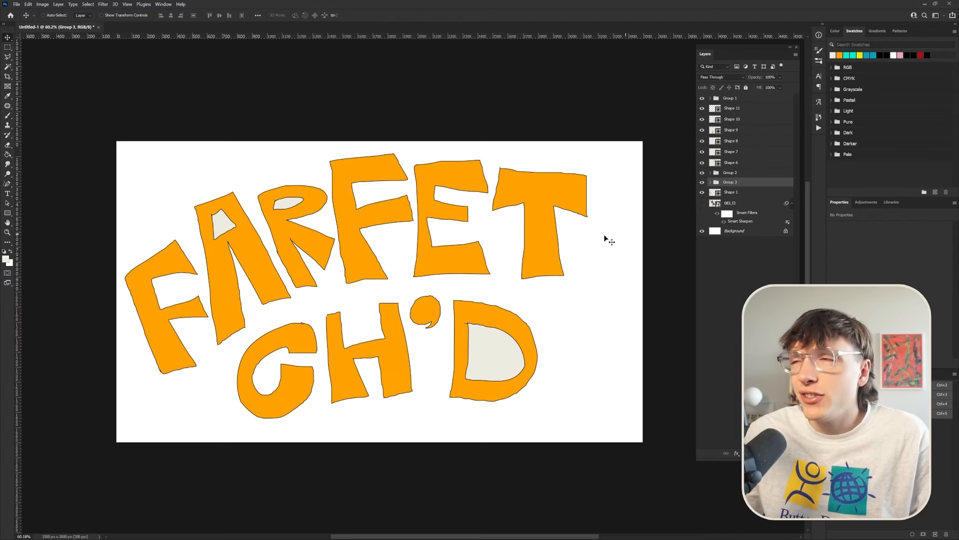
Stretch the first letter F upward to about 159.5% of its height with Free Transform
click(732, 192)
key(ctrl+t)
drag(166, 240, 172, 161)
key(Return)
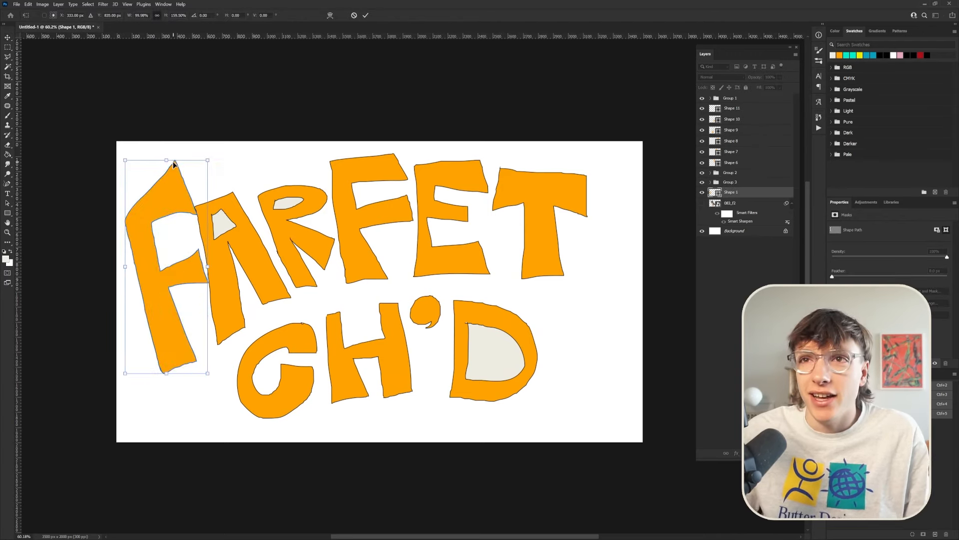
Move all letters except the first F toward the canvas's lower-right corner to free space for rearranging
click(730, 182)
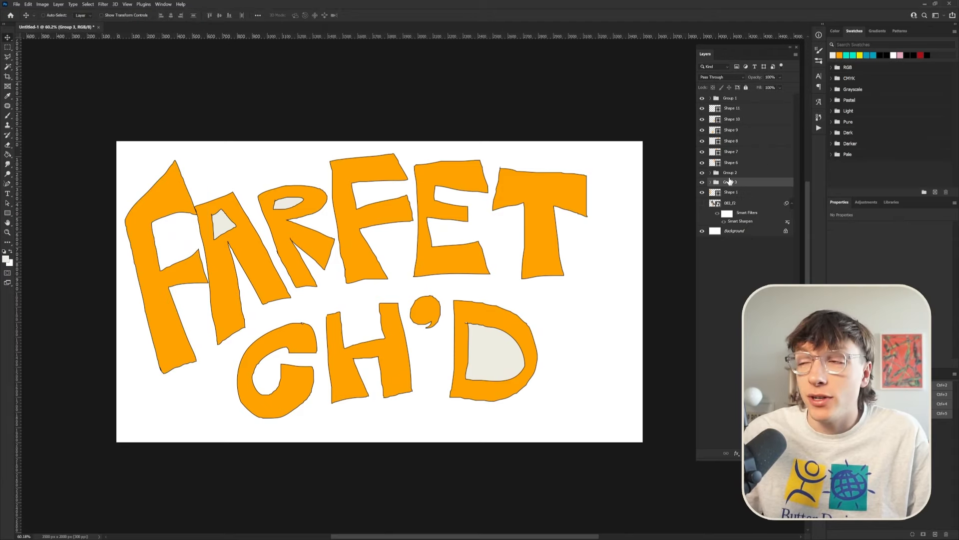
shift+click(733, 99)
drag(400, 260, 599, 401)
scroll(552, 387, down, 3)
key(ctrl+g)
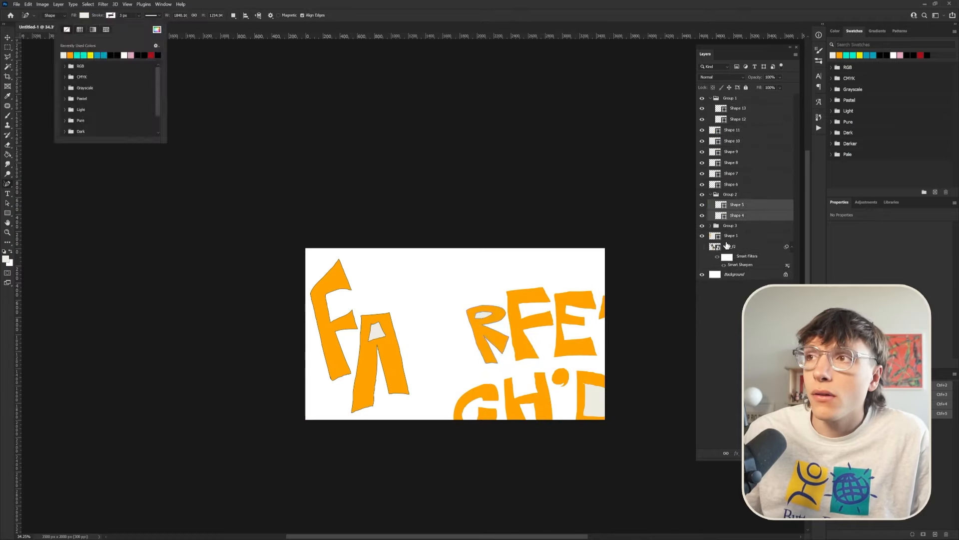
Stretch the A taller next to the first F, and reshape the second F tightly beside the R
drag(380, 312, 372, 265)
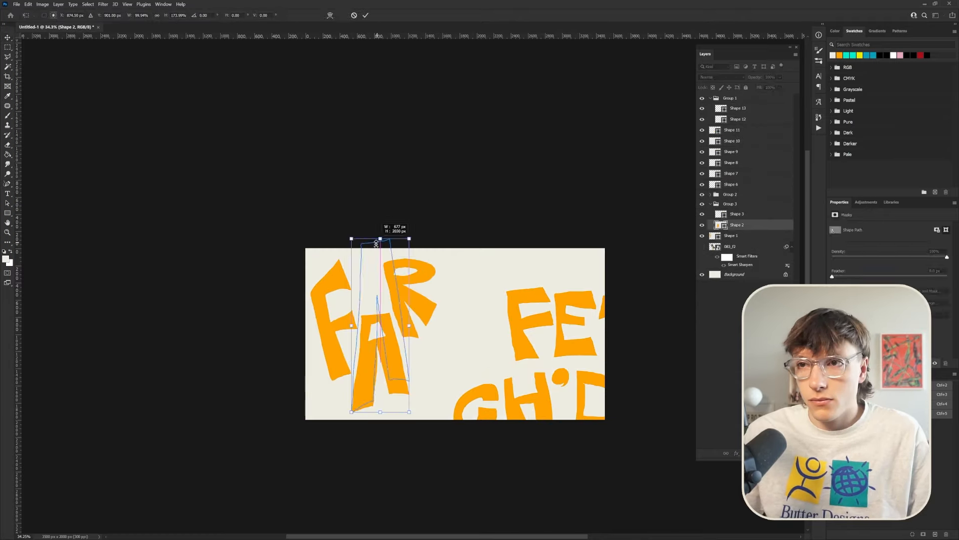
key(Return)
click(522, 320)
key(ctrl+t)
drag(523, 319, 448, 338)
key(Return)
Move the E and T close to the second F and reshape them with Free Transform
drag(567, 320, 500, 310)
key(ctrl+t)
key(Return)
drag(555, 345, 489, 315)
key(ctrl+t)
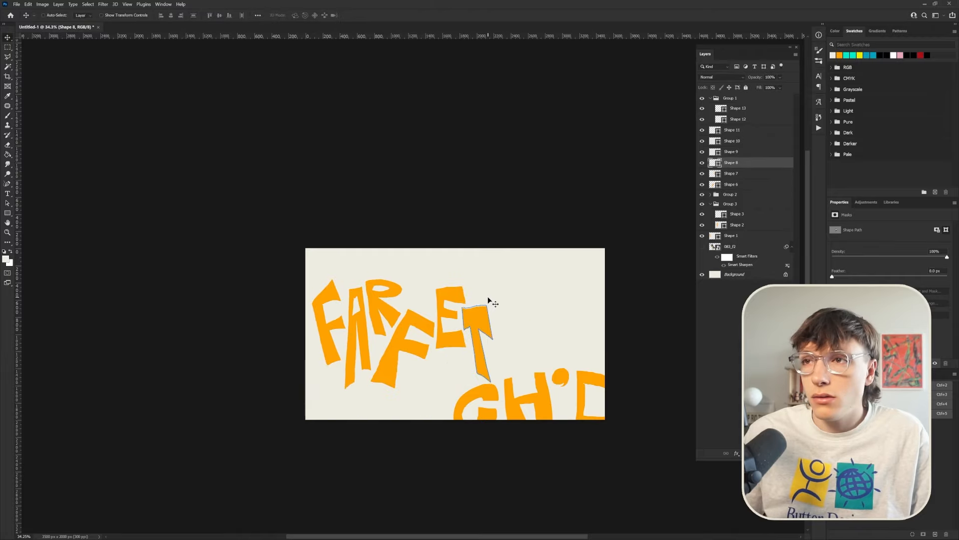
key(Return)
Place the C and H beside the T and distort the H into a taller, slanted form
drag(479, 400, 512, 314)
drag(531, 397, 532, 328)
key(ctrl+t)
drag(544, 327, 559, 327)
key(Return)
drag(448, 319, 452, 345)
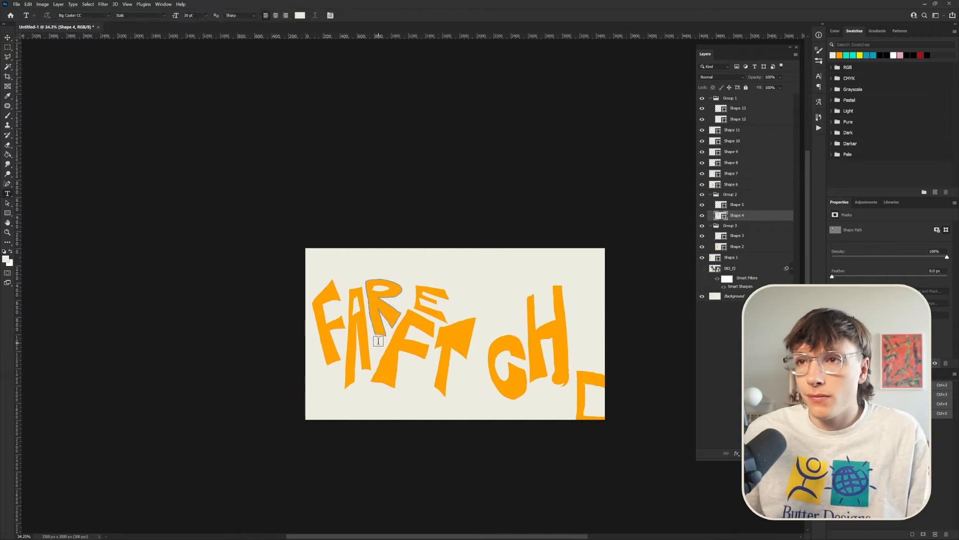
Fit the C, H and apostrophe closely together and add a reshaped D at the end of the word
drag(520, 372, 488, 382)
drag(552, 332, 520, 344)
drag(560, 377, 536, 301)
click(599, 385)
key(ctrl+t)
drag(600, 385, 567, 356)
key(Return)
Select all the letter layers and stretch the whole word taller to fill more of the canvas
shift+click(731, 257)
key(ctrl+t)
drag(455, 277, 455, 256)
key(Return)
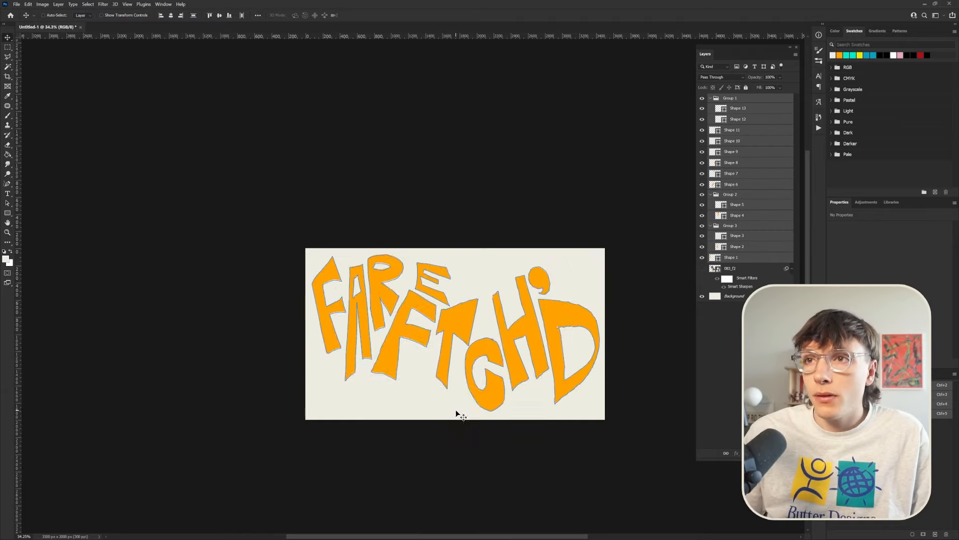
scroll(628, 435, up, 4)
click(730, 268)
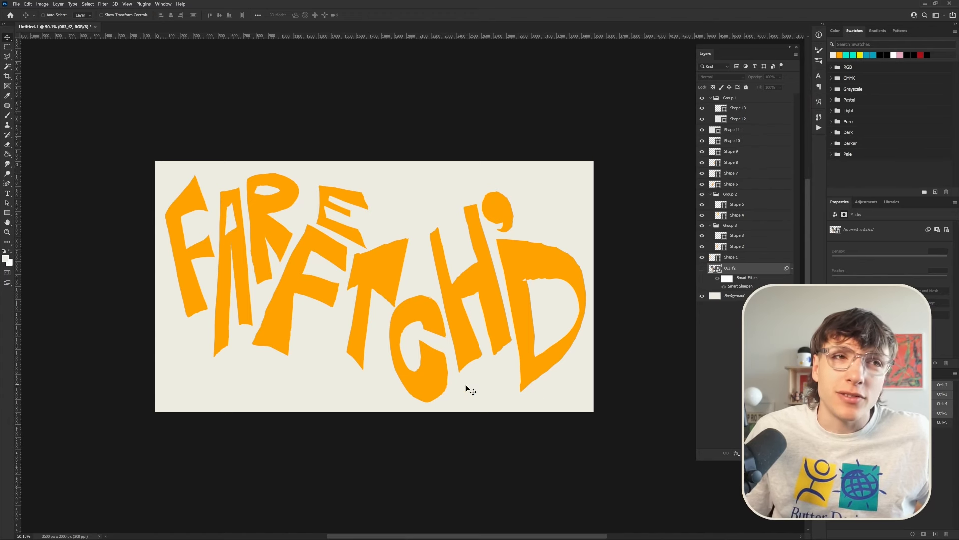
Widen and skew the C so it fills the gap between the T and the H
click(774, 216)
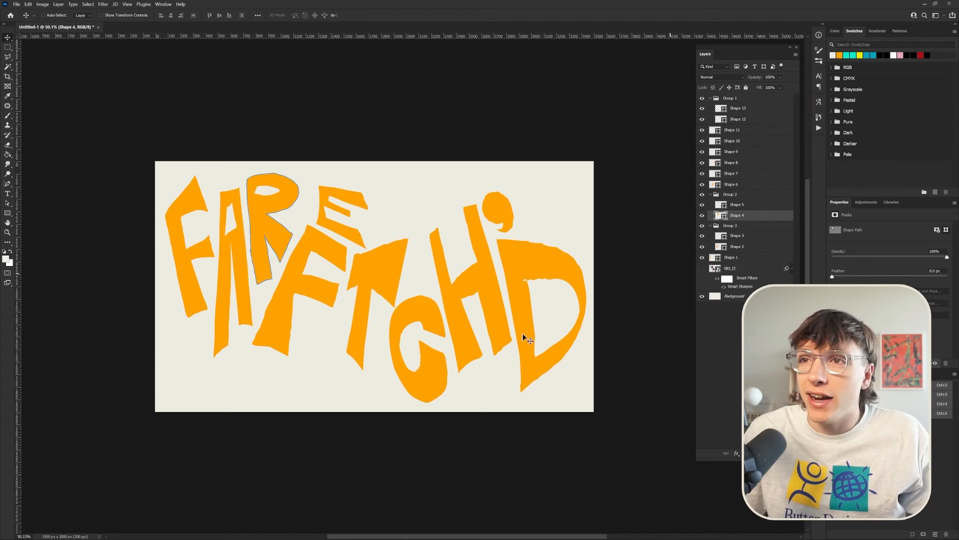
ctrl+click(433, 316)
key(ctrl+t)
drag(418, 298, 379, 304)
mouse_move(452, 309)
mouse_down()
mouse_move(454, 299)
mouse_move(456, 310)
mouse_up()
drag(449, 402, 449, 395)
drag(459, 314, 453, 315)
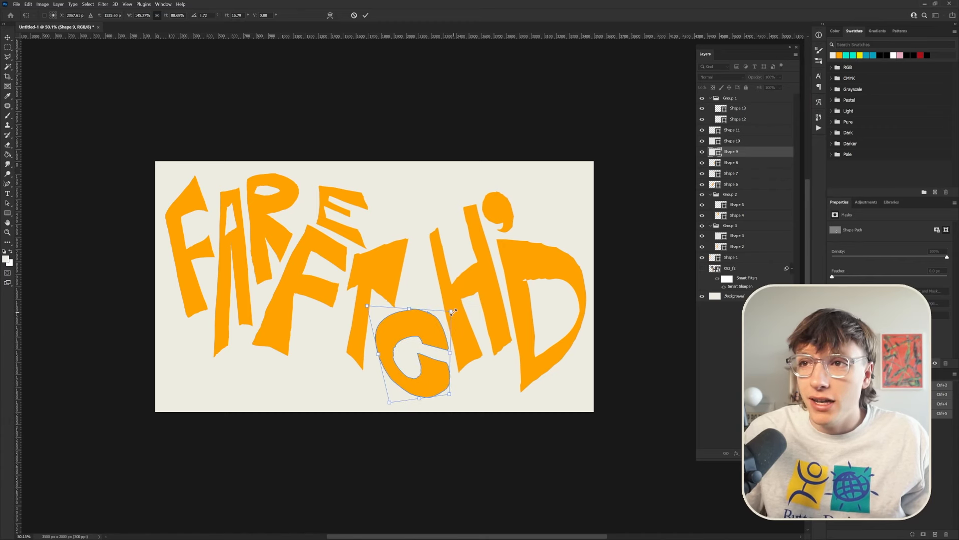
key(Return)
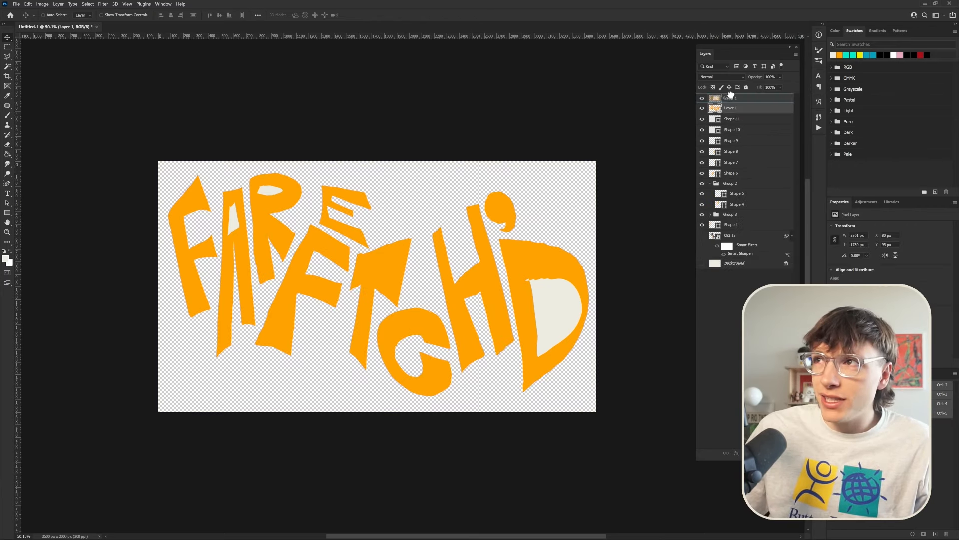
Move the merged lettering layer to the top of the stack and group the original letter shape layers beneath it
drag(731, 94, 729, 96)
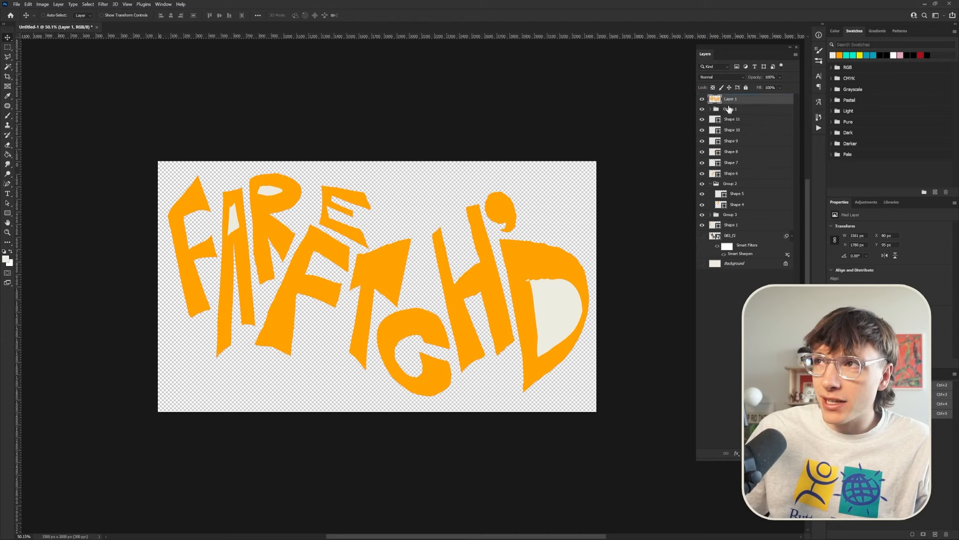
shift+click(738, 226)
key(ctrl+g)
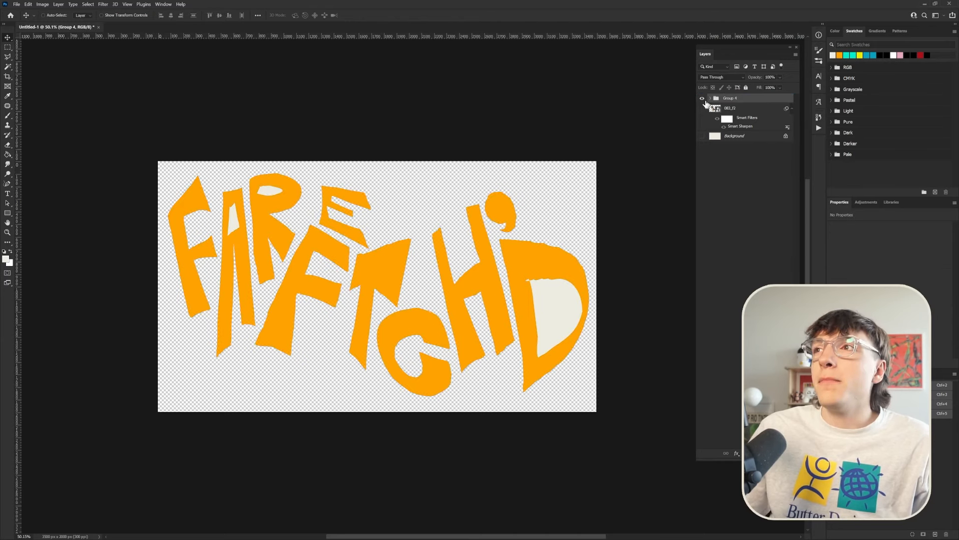
key(ctrl+z)
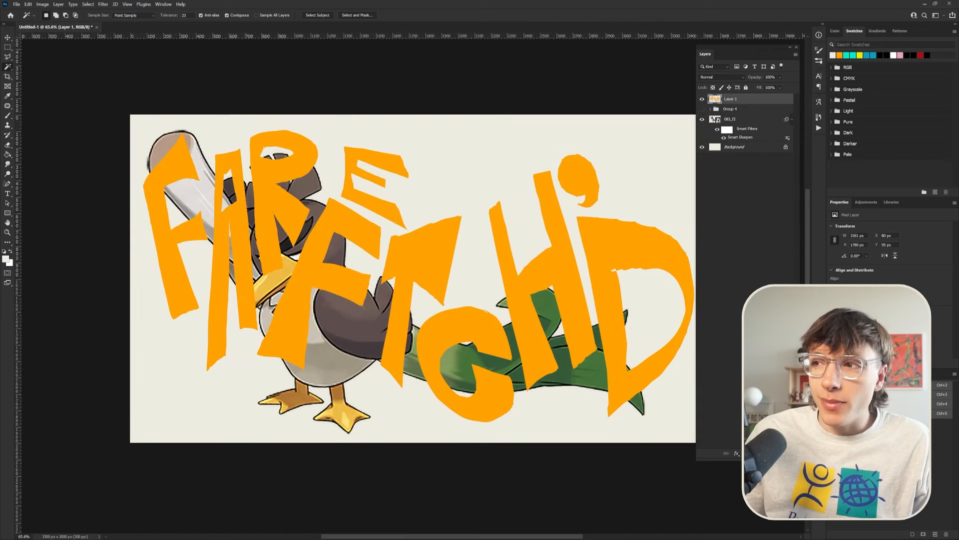
Add a layer mask to the merged lettering layer and choose the Brush tool for painting on it
click(747, 453)
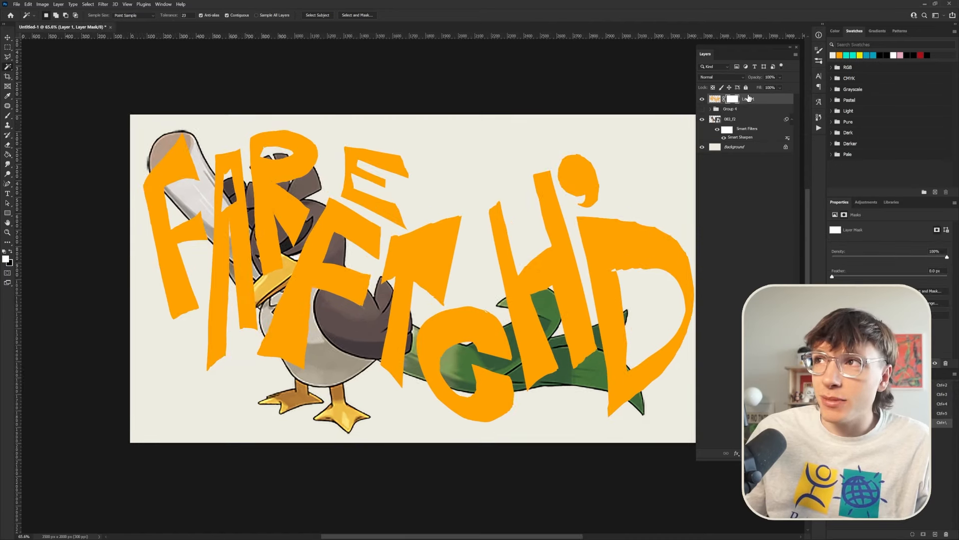
click(8, 116)
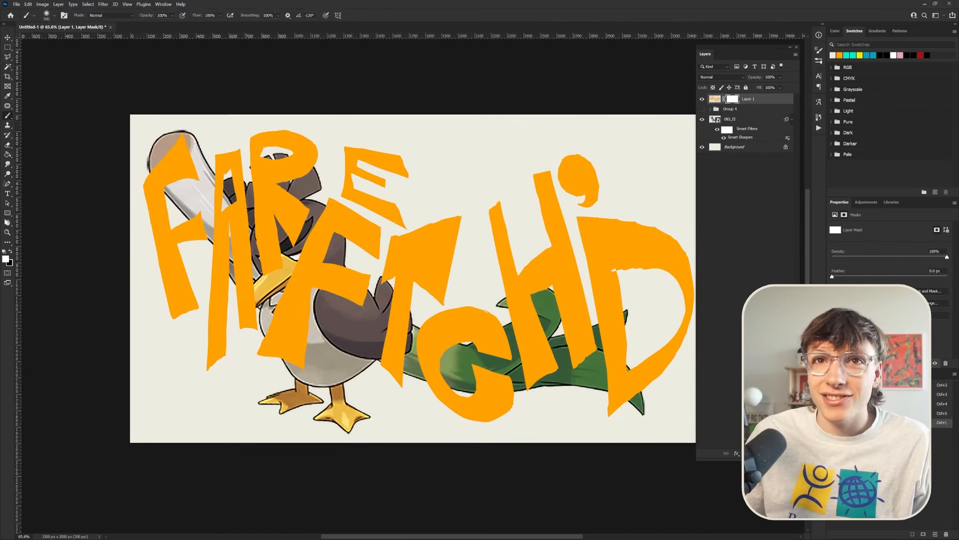
Prepare a smaller hard round brush with black paint and load the bird layer's outline as a selection for the lettering mask
click(11, 253)
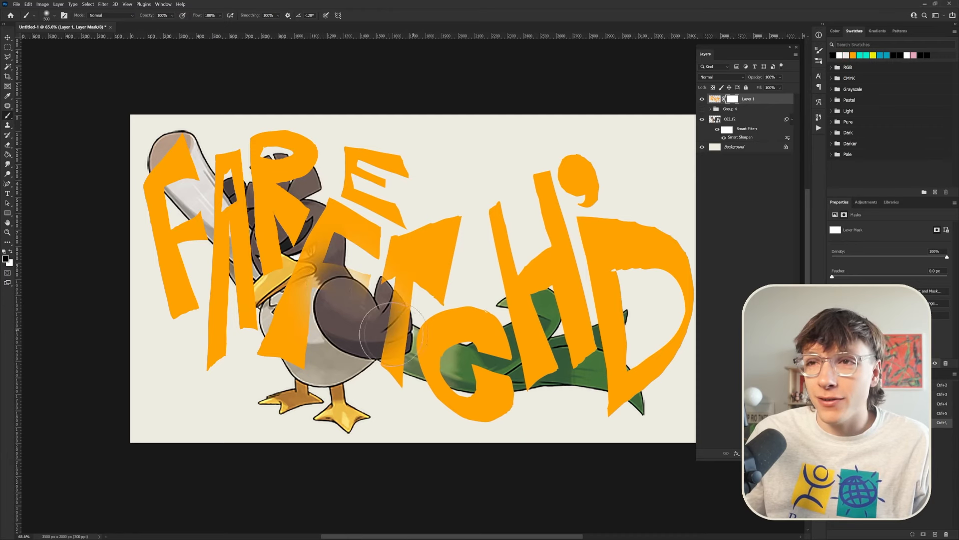
click(55, 16)
ctrl+click(715, 120)
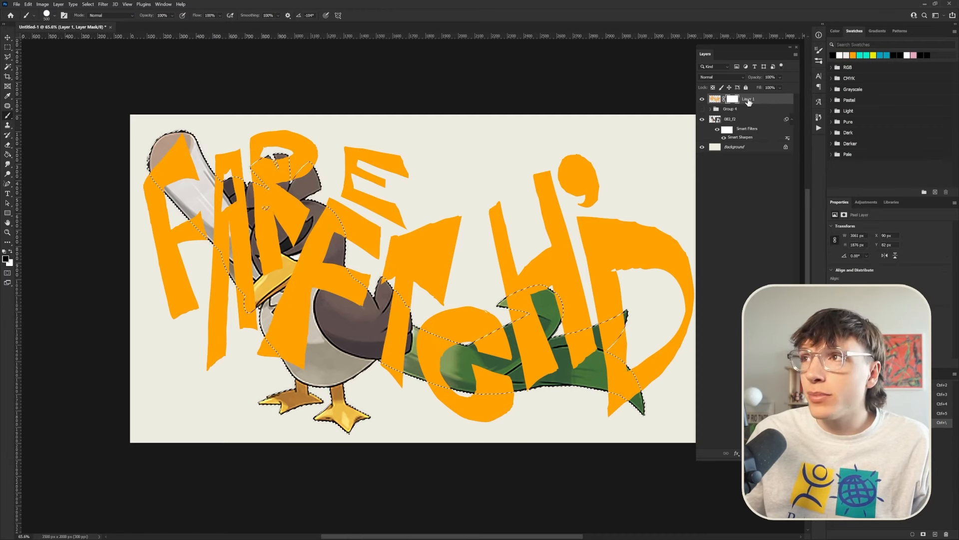
key([)
key([)
key([)
key([)
key([)
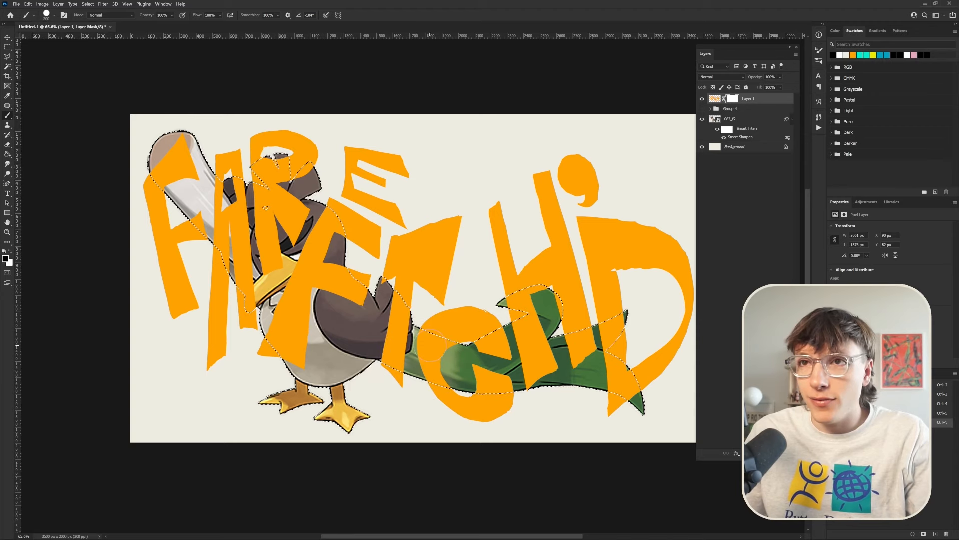
Paint the lettering mask black inside the selection so the pale stalk end overlaps the first F and the green leaves overlap C, H and D
mouse_move(178, 145)
mouse_down()
mouse_move(172, 165)
mouse_move(186, 169)
mouse_move(161, 189)
mouse_up()
scroll(574, 455, up, 1)
mouse_move(499, 279)
mouse_down()
mouse_move(527, 358)
mouse_move(525, 265)
mouse_move(530, 362)
mouse_move(546, 332)
mouse_move(525, 359)
mouse_up()
scroll(529, 389, down, 2)
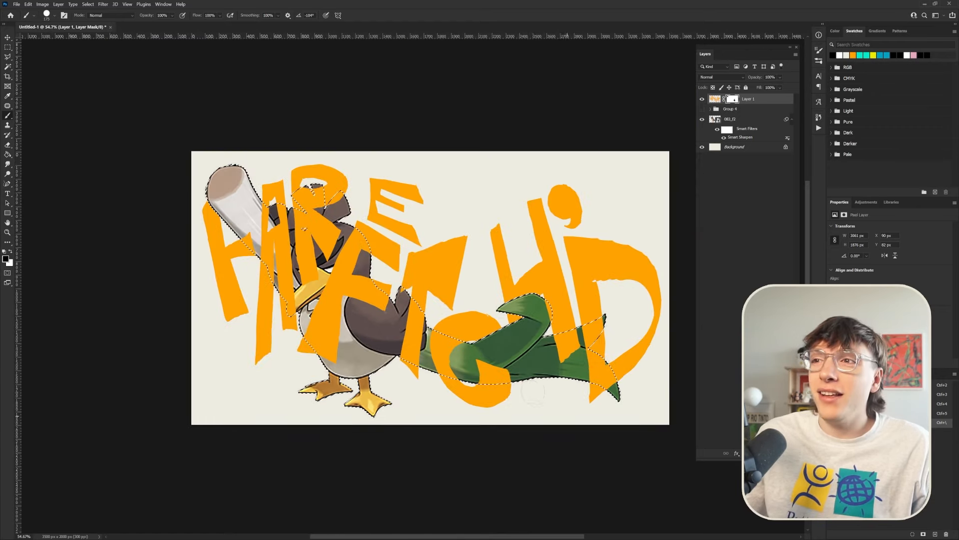
drag(568, 359, 596, 328)
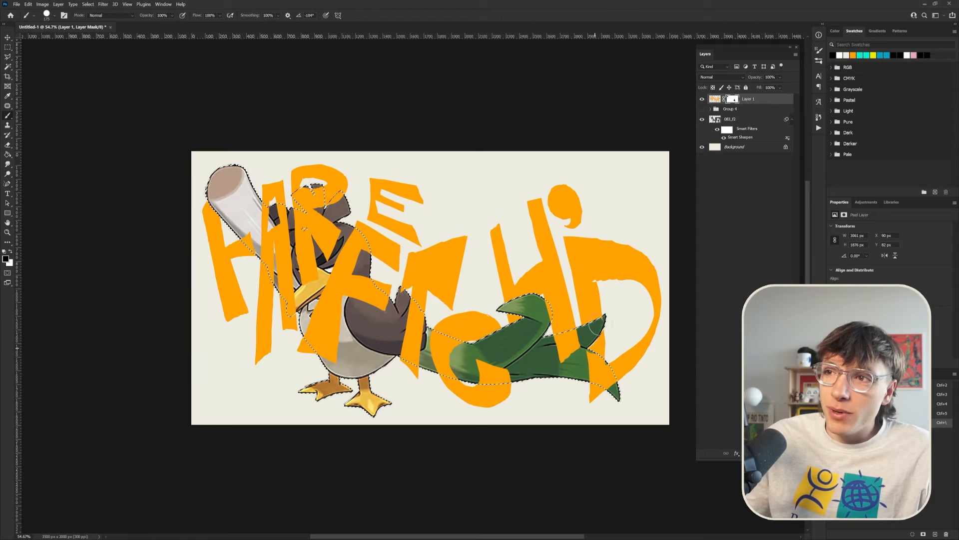
scroll(582, 372, up, 3)
scroll(595, 379, down, 4)
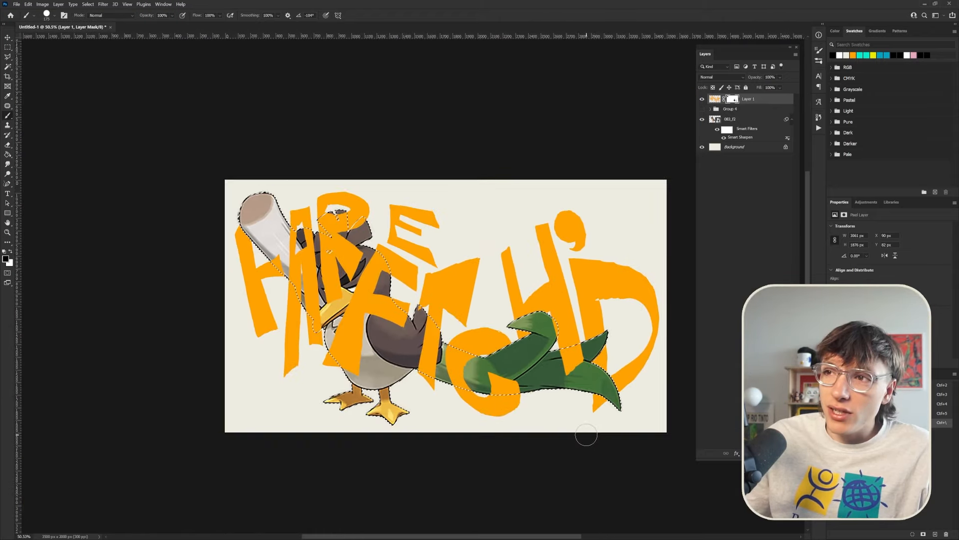
Mask the letters where they cross the beak so it sits in front of the A and R, and clear the selection
scroll(345, 307, up, 5)
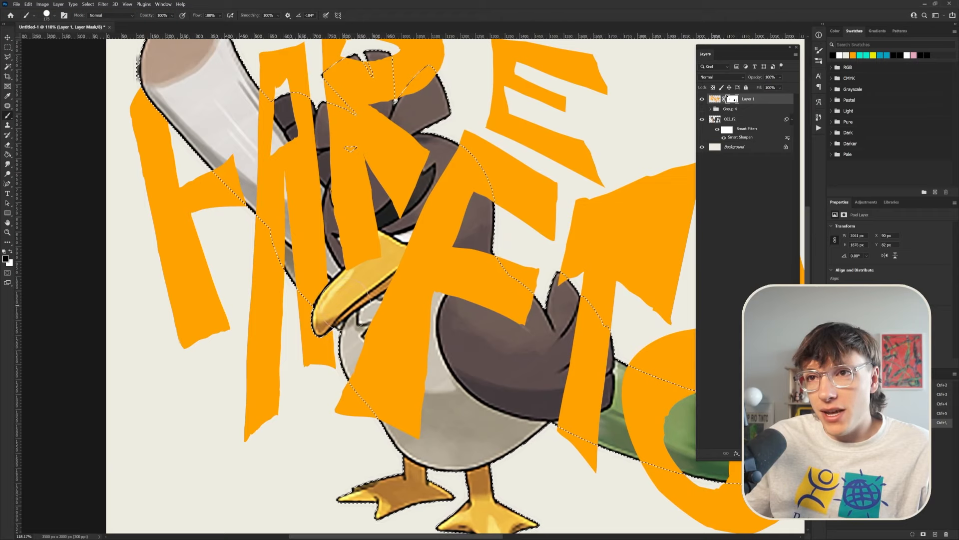
scroll(345, 327, down, 5)
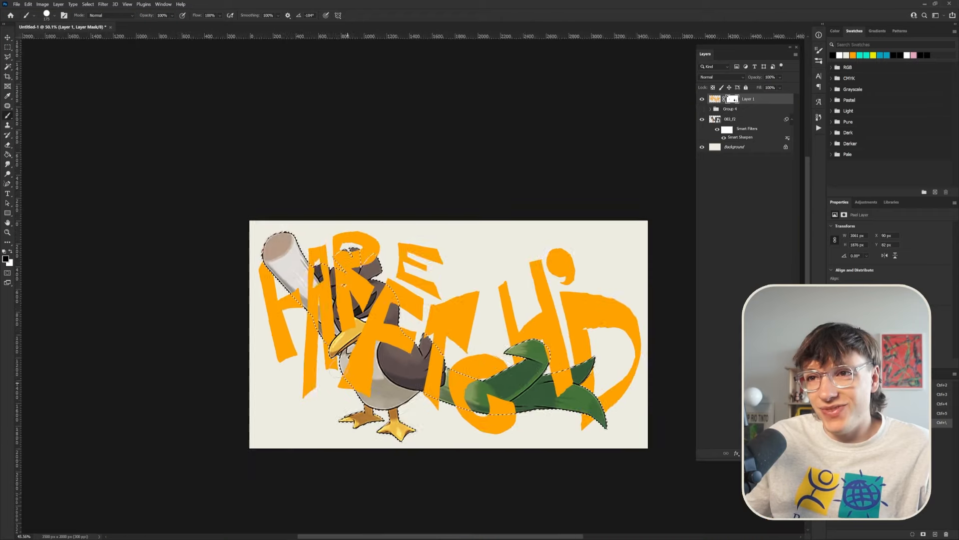
scroll(339, 302, up, 3)
scroll(340, 308, up, 4)
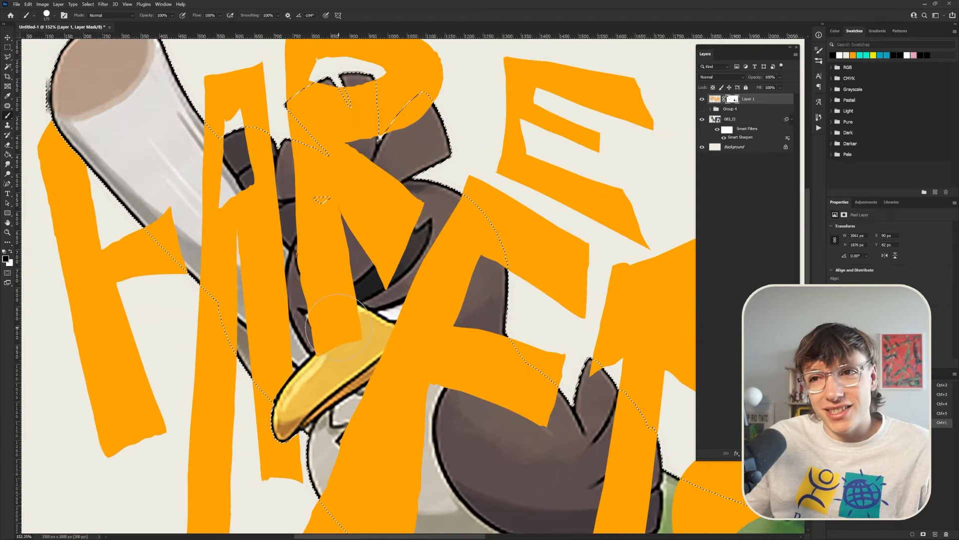
scroll(364, 351, down, 5)
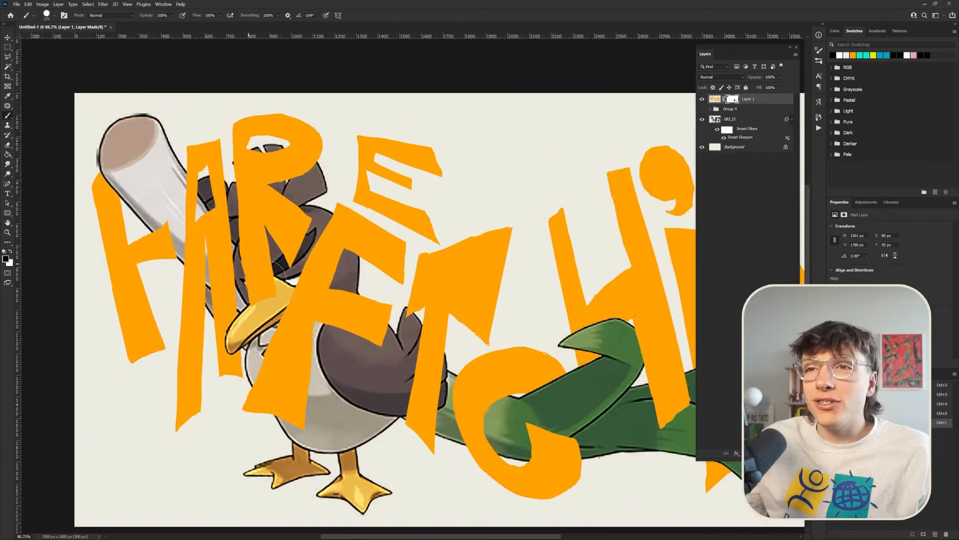
scroll(200, 285, up, 4)
scroll(296, 283, down, 5)
Copy the mask to the group of original letter shapes, show and expand that group, and hide the merged lettering
key(v)
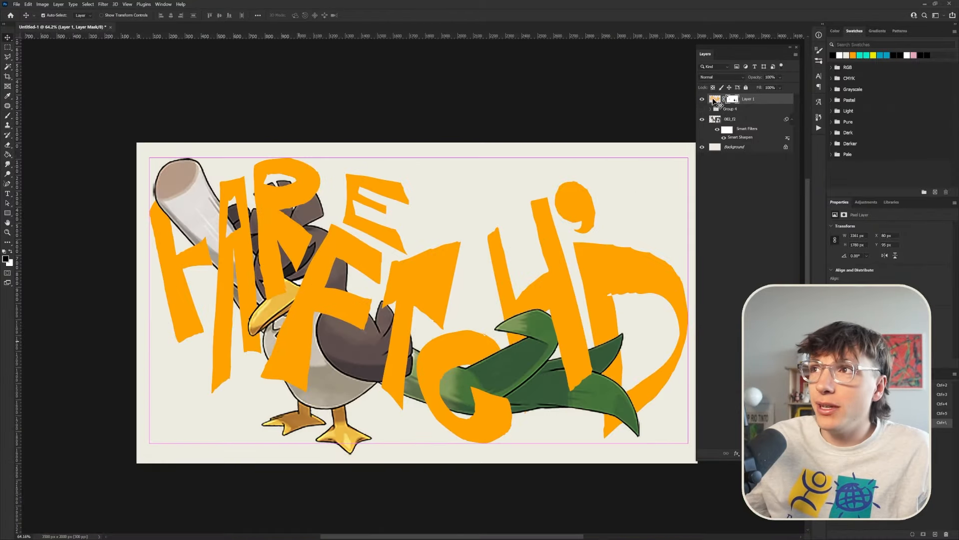
click(8, 67)
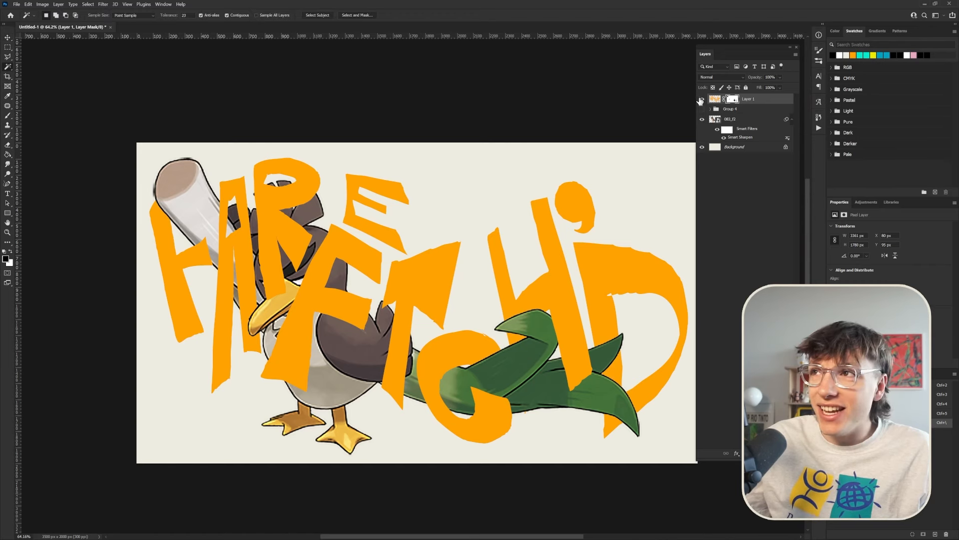
click(701, 109)
click(710, 110)
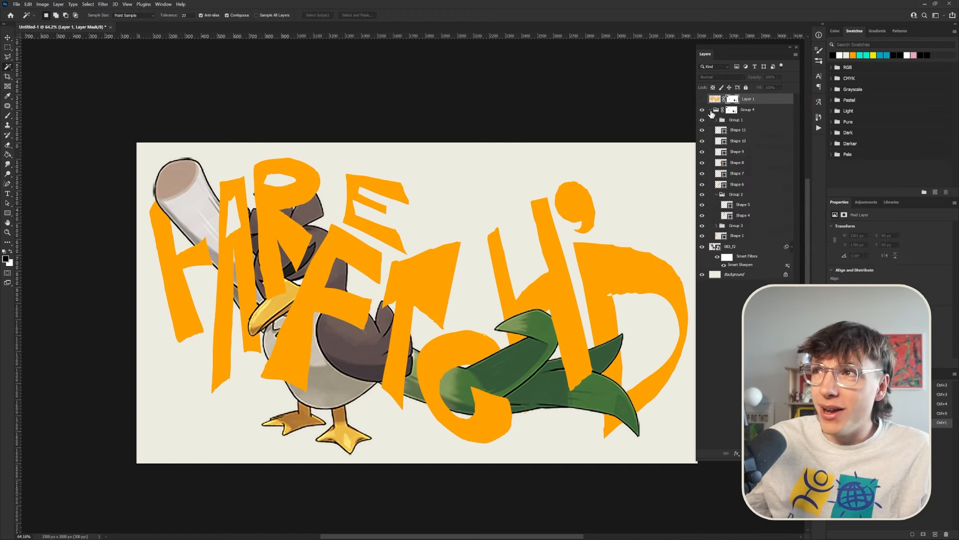
Distort and shift the large F shape away from the beak to uncover the bird's face
click(702, 184)
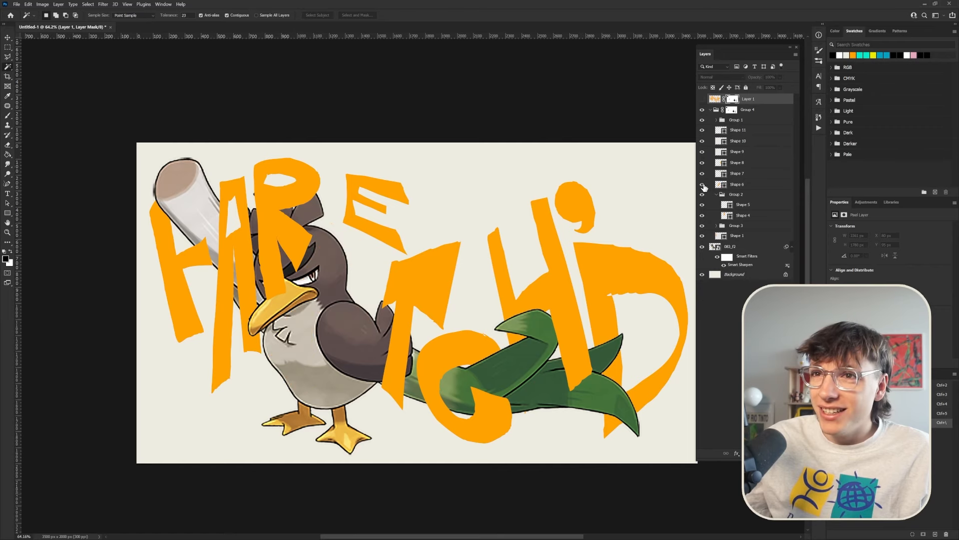
click(702, 184)
click(736, 184)
key(ctrl+t)
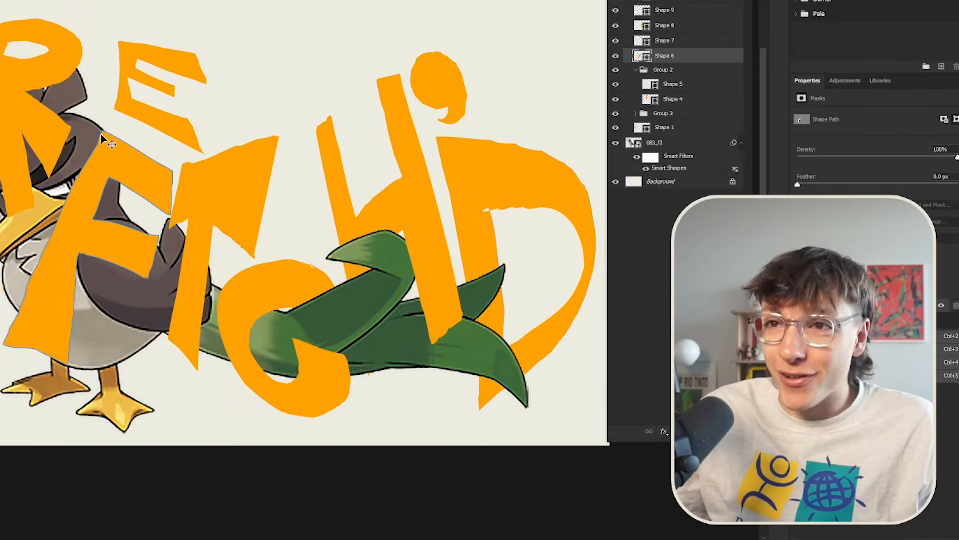
drag(237, 199, 233, 183)
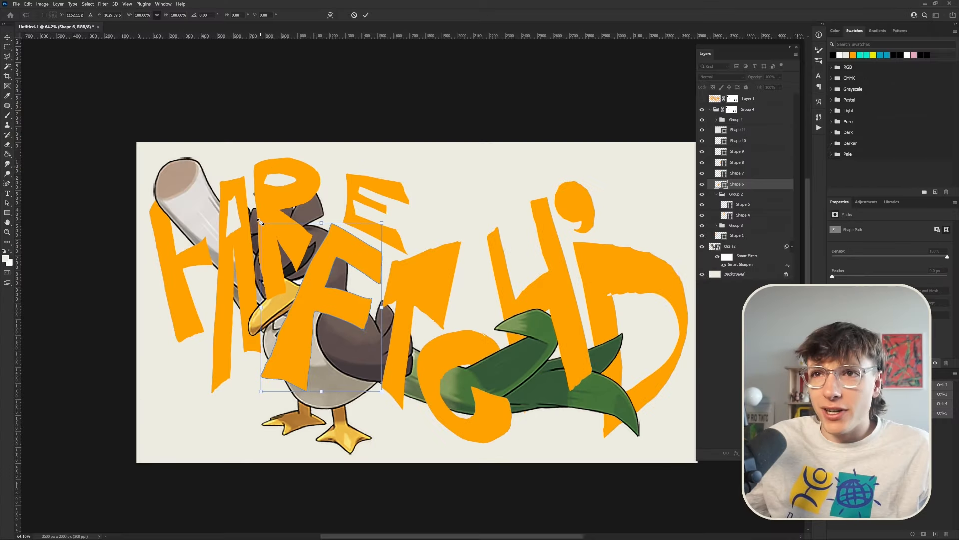
drag(259, 222, 269, 230)
drag(260, 396, 277, 415)
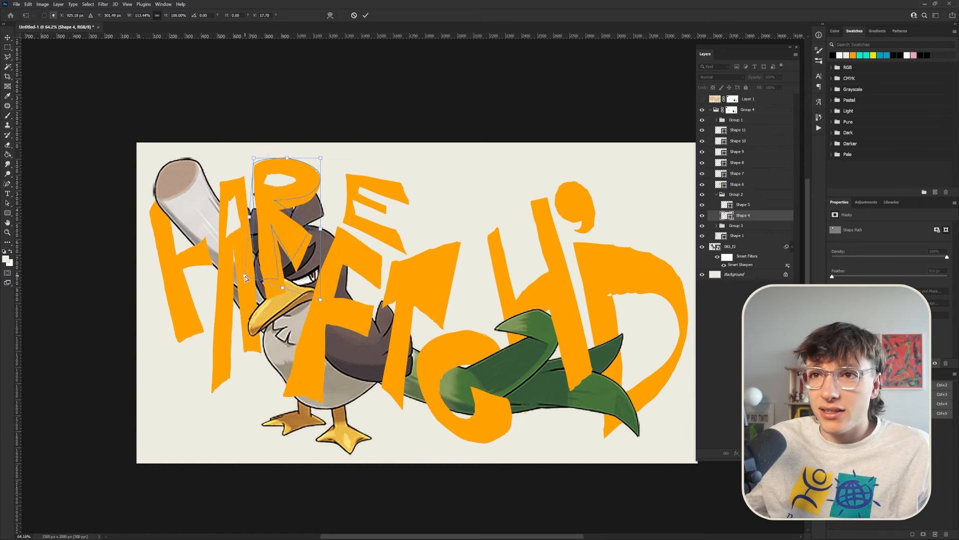
Skew the R, shortening its stem and widening its bowl so the bird's eyes are uncovered
drag(254, 301, 248, 271)
drag(323, 231, 345, 238)
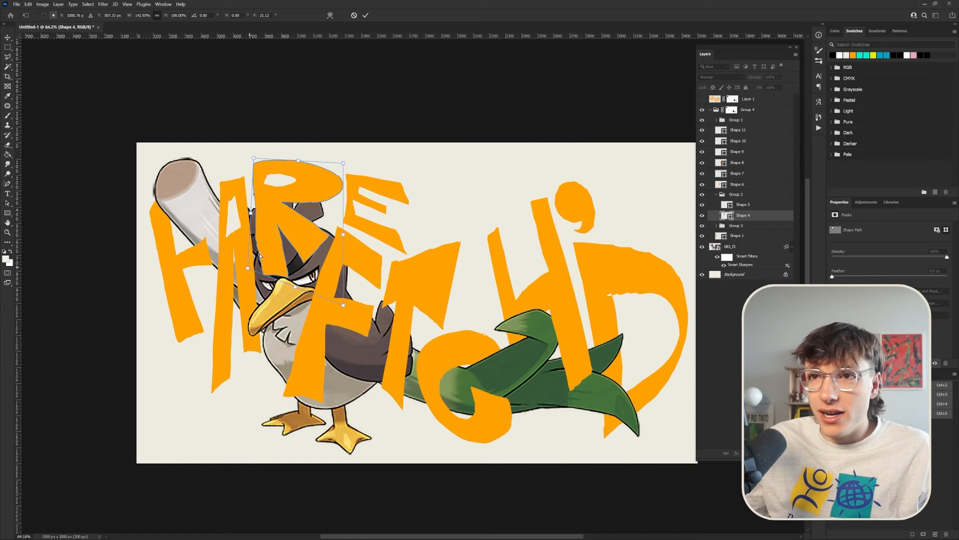
key(Return)
scroll(349, 252, down, 2)
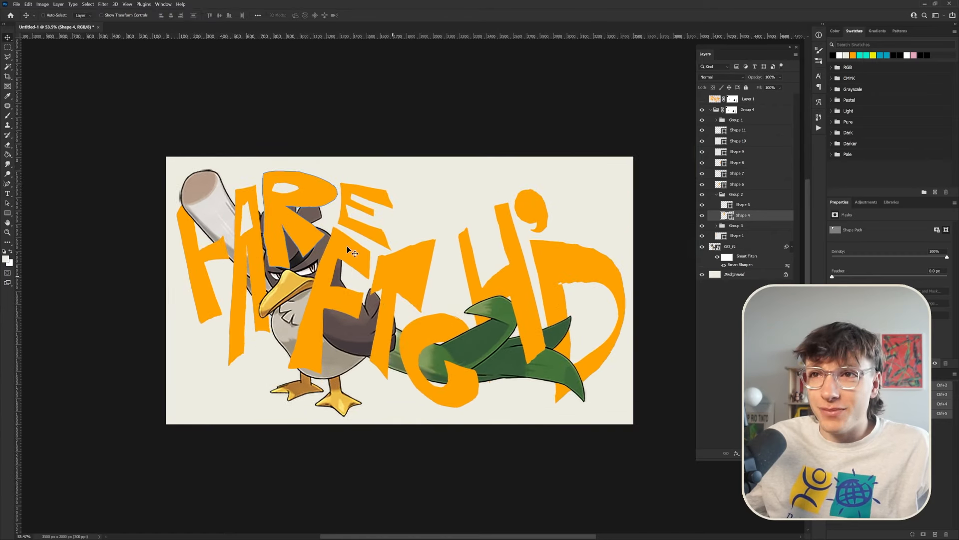
Enlarge the R's counter shape to about 179% and rotate it about -7° to fit the widened bowl
ctrl+click(286, 188)
key(t)
key(ctrl+t)
drag(299, 194, 343, 174)
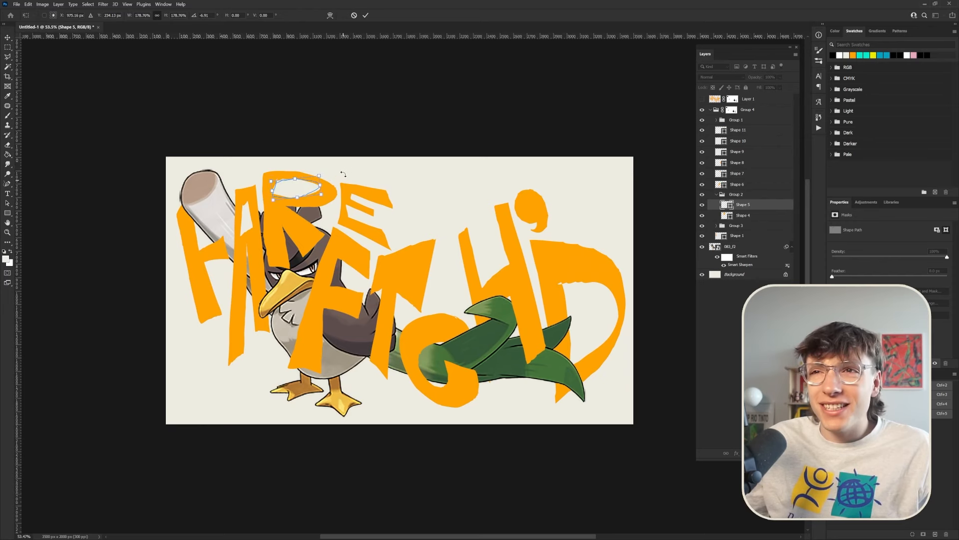
key(Return)
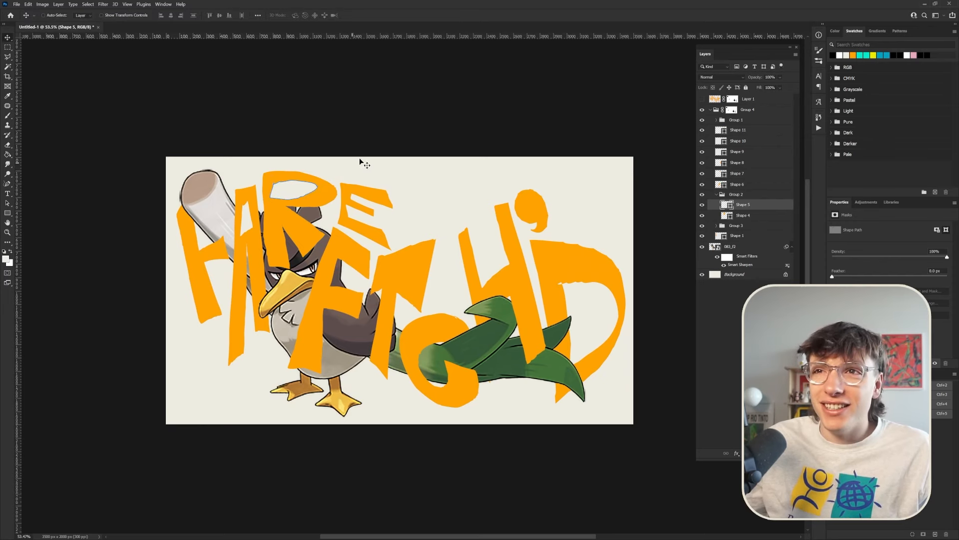
scroll(359, 161, down, 1)
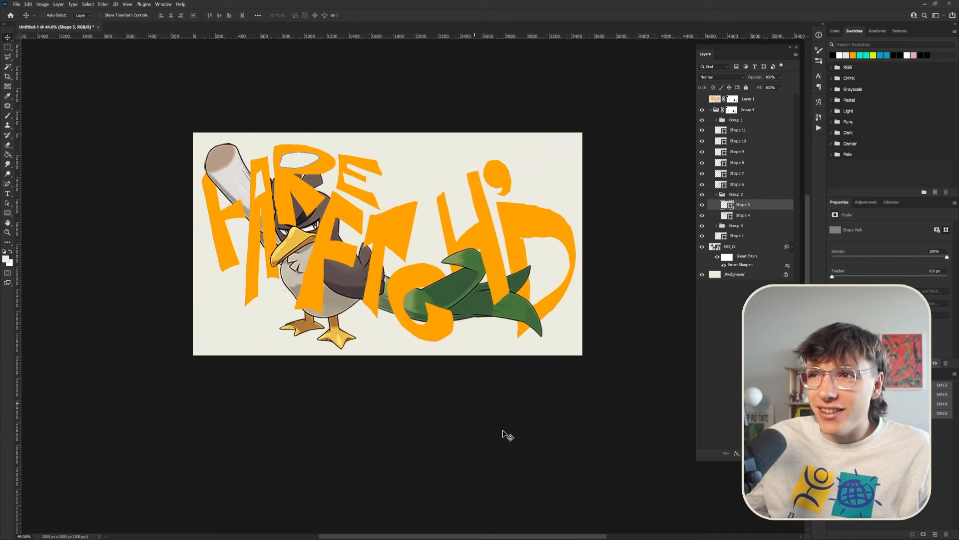
scroll(502, 434, up, 1)
scroll(407, 364, down, 1)
scroll(397, 244, down, 1)
scroll(397, 245, up, 1)
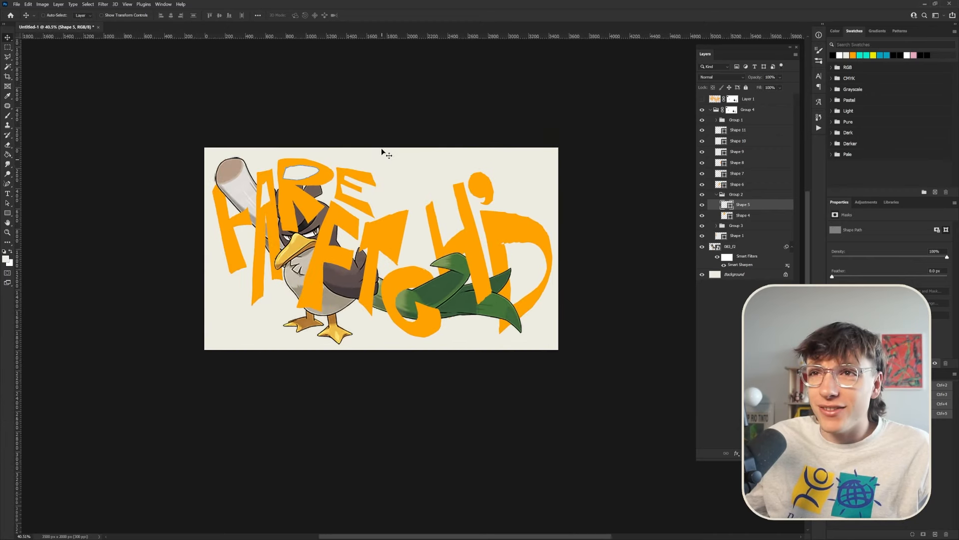
scroll(383, 150, up, 1)
Cut the counter out of the A shape by tracing it with the Pen tool set to Subtract Front Shape
ctrl+click(251, 202)
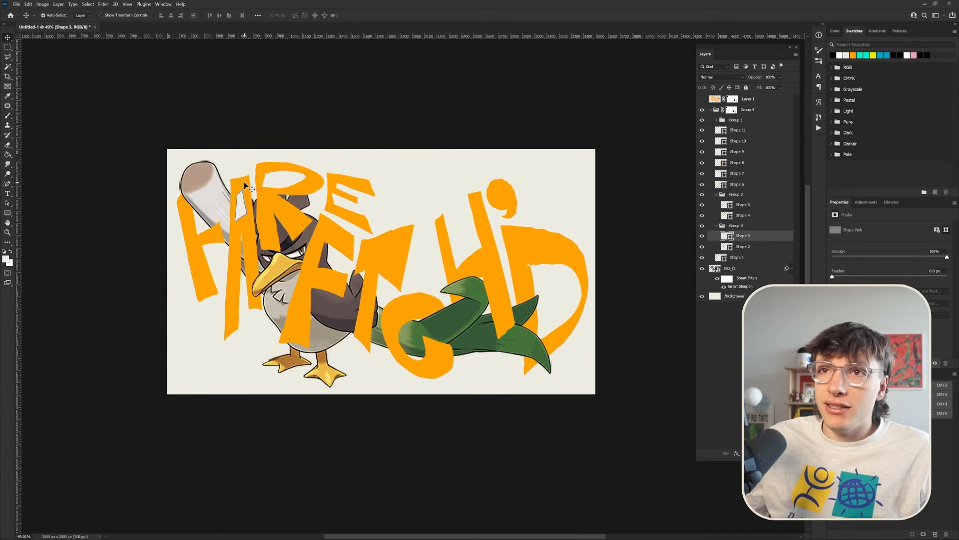
shift+click(245, 190)
key(p)
click(270, 15)
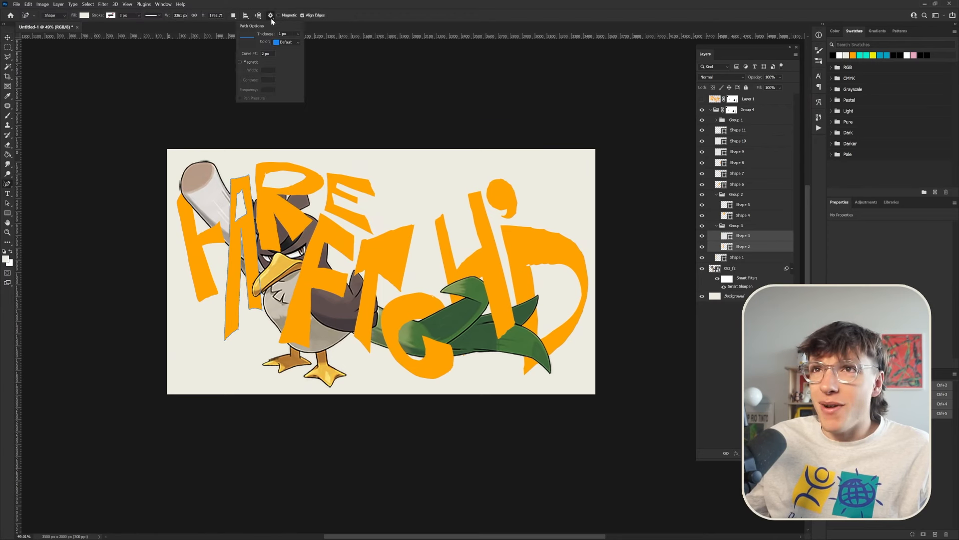
click(233, 16)
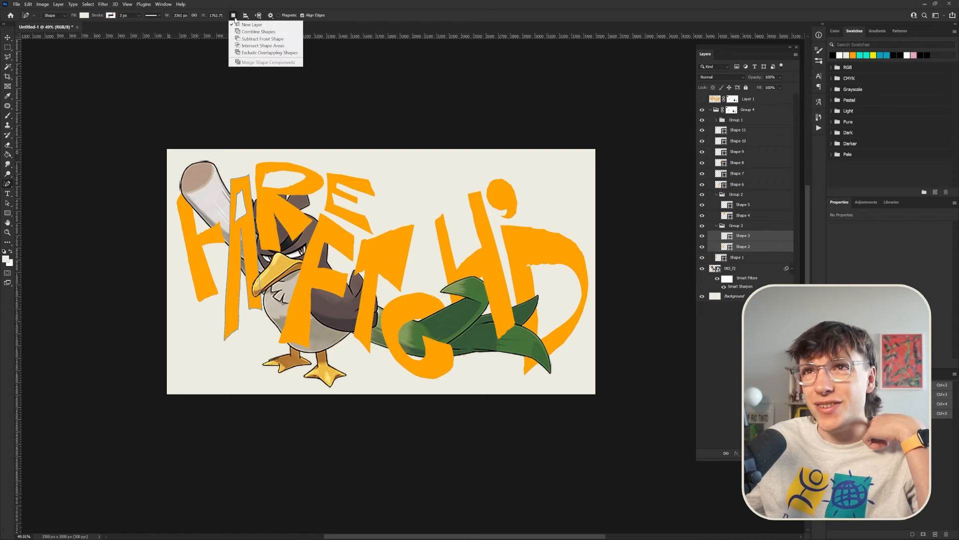
click(252, 40)
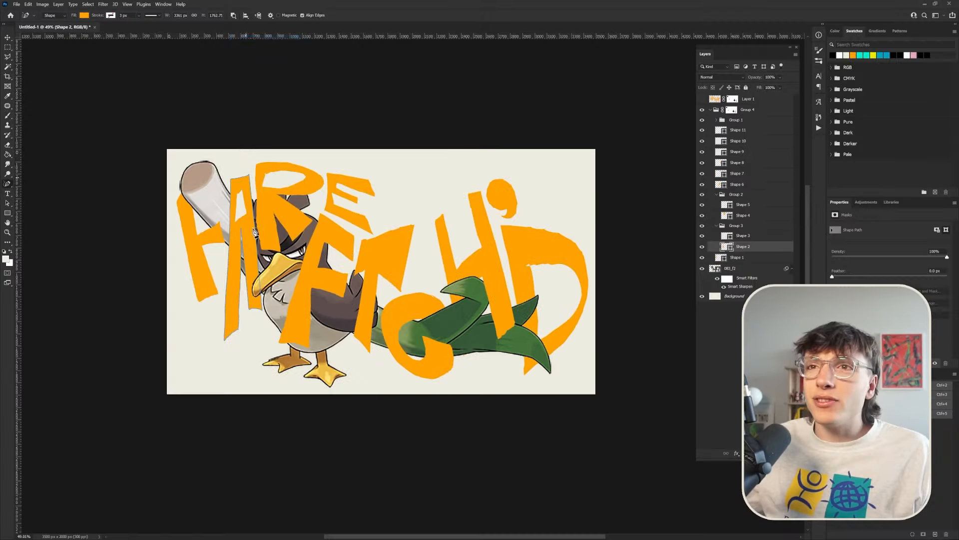
scroll(68, 125, up, 4)
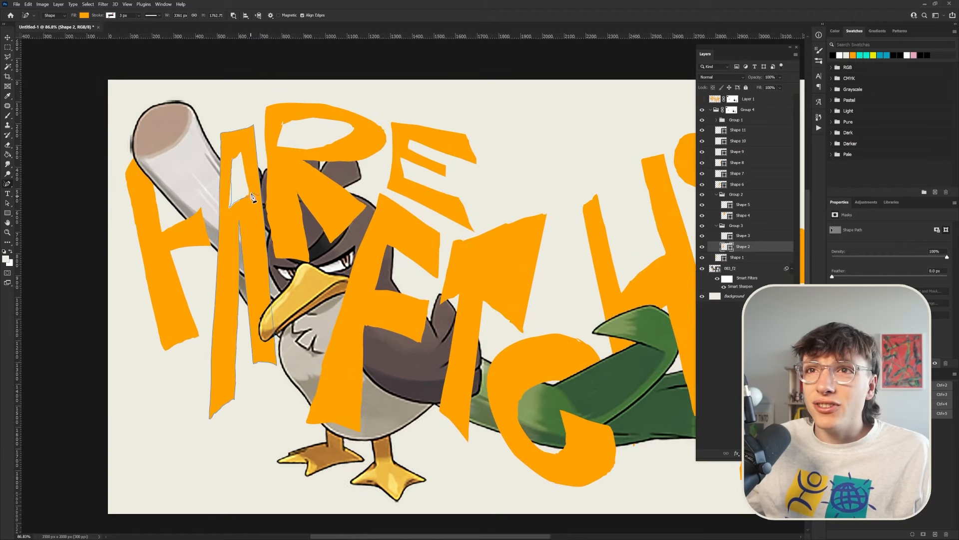
click(235, 159)
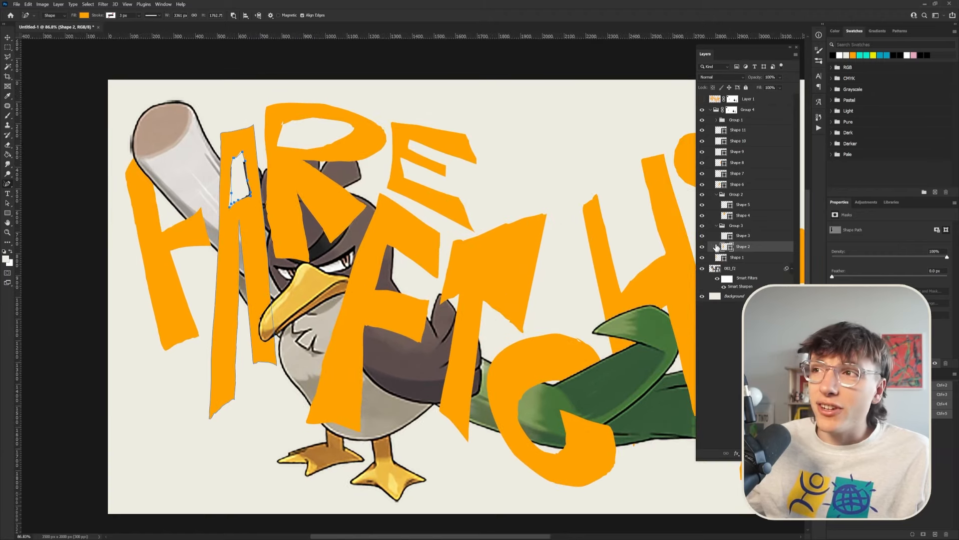
click(745, 252)
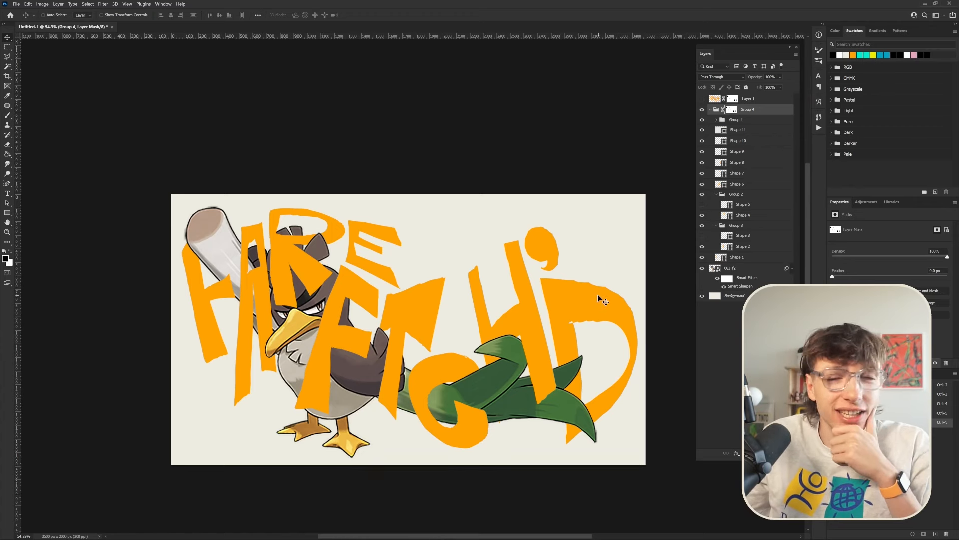
Add a bottom arm to the large F with the Pen tool set to Combine Shapes, turning it into an E
click(737, 184)
key(p)
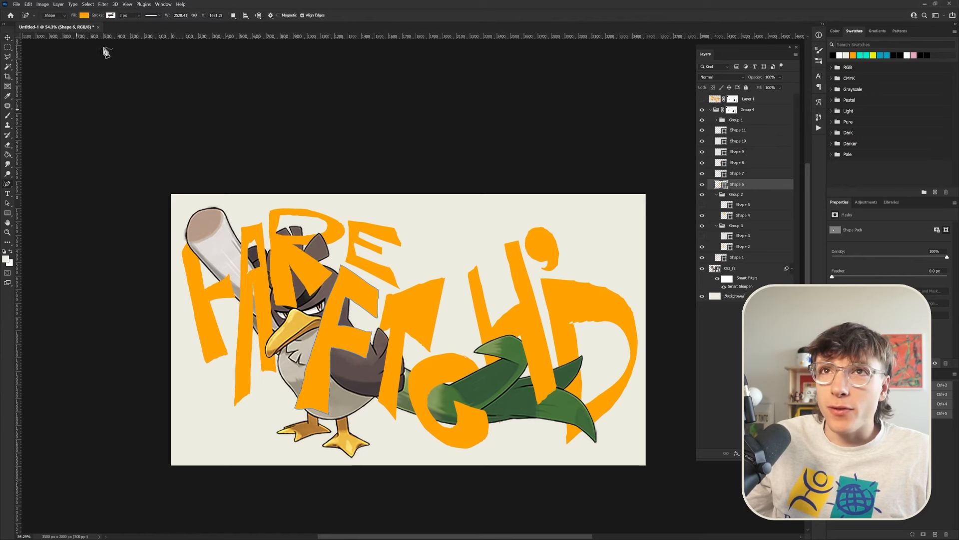
click(234, 15)
click(247, 31)
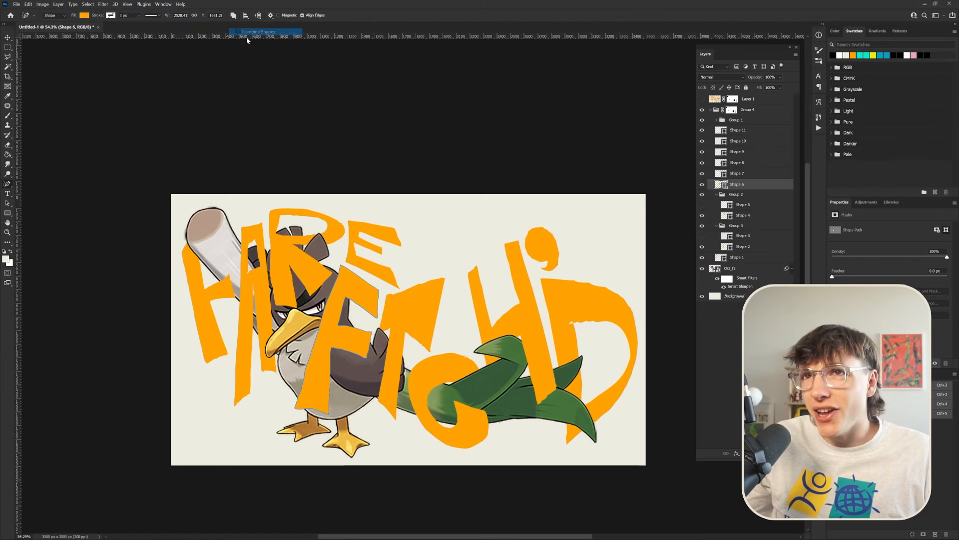
scroll(229, 371, up, 4)
click(247, 378)
click(350, 359)
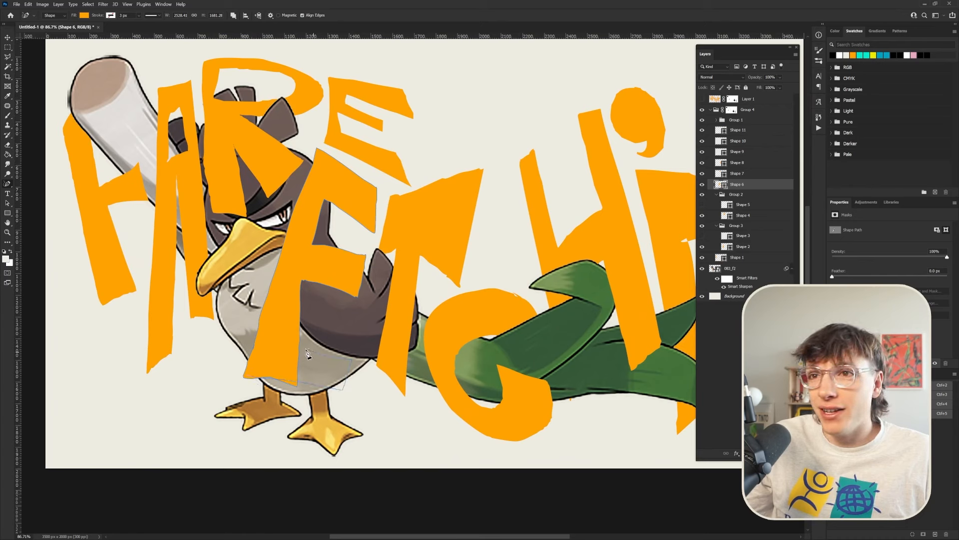
click(292, 343)
click(7, 38)
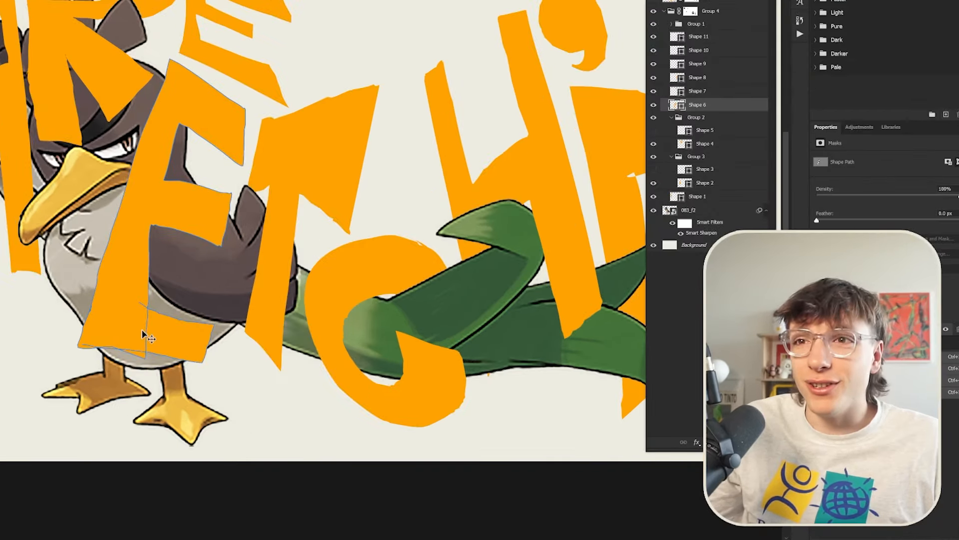
scroll(296, 369, up, 5)
scroll(185, 412, down, 5)
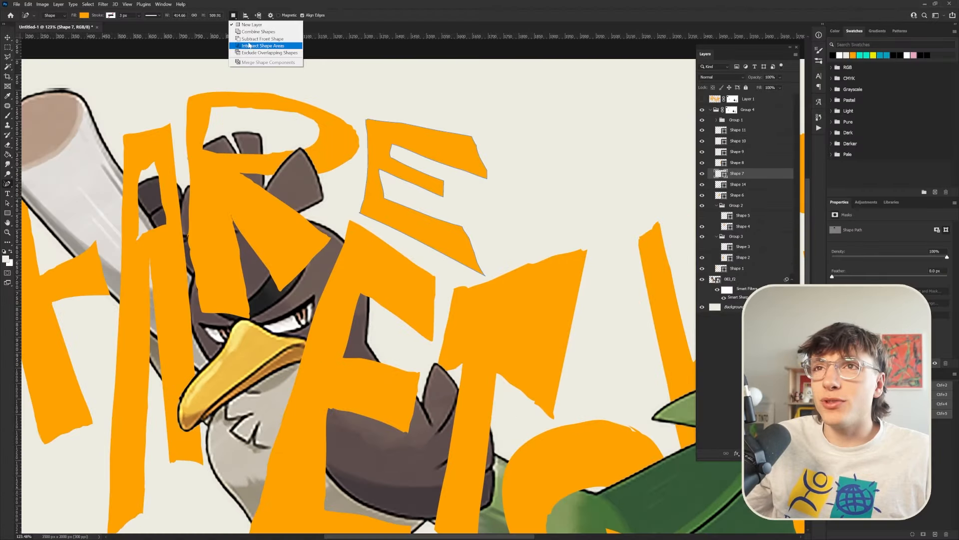
Subtract the bottom arm from the large E by tracing around it with the Pen tool, turning the letter back into an F
click(249, 46)
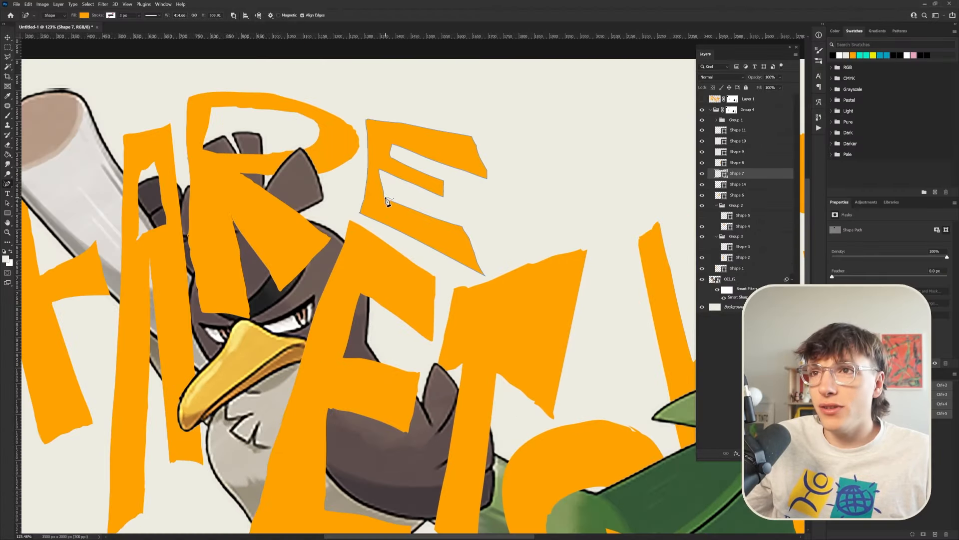
mouse_move(386, 230)
mouse_down()
mouse_move(483, 281)
mouse_move(498, 261)
mouse_move(477, 223)
mouse_move(384, 199)
mouse_up()
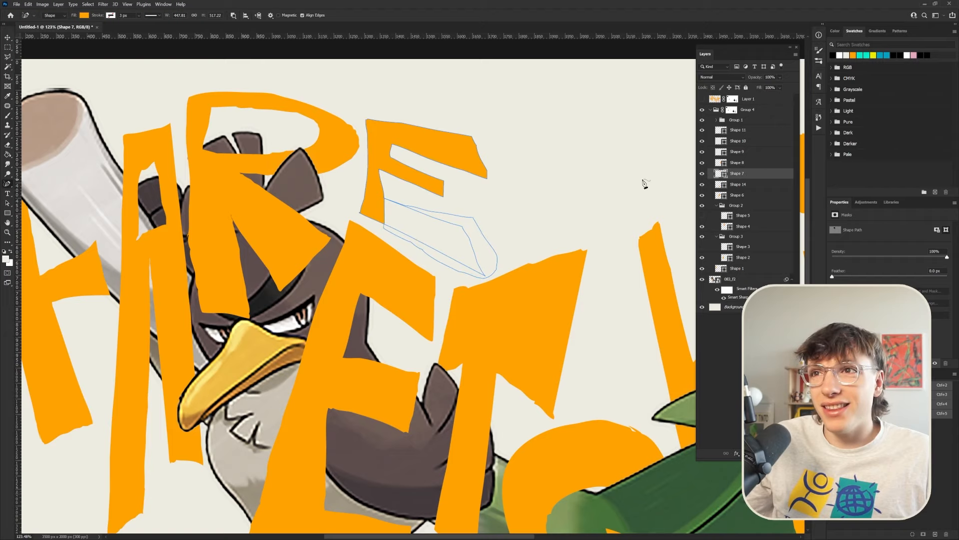
scroll(429, 208, up, 5)
scroll(471, 232, up, 2)
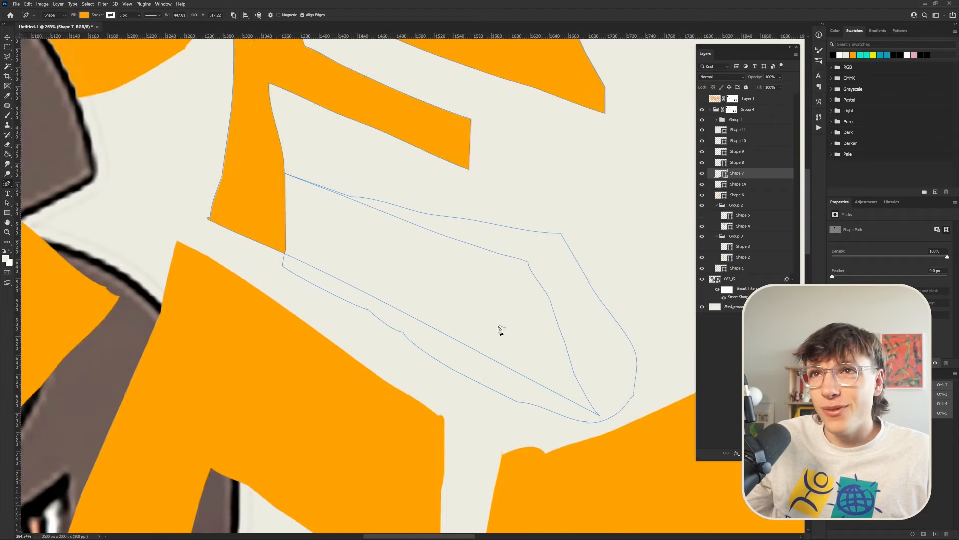
scroll(117, 90, down, 8)
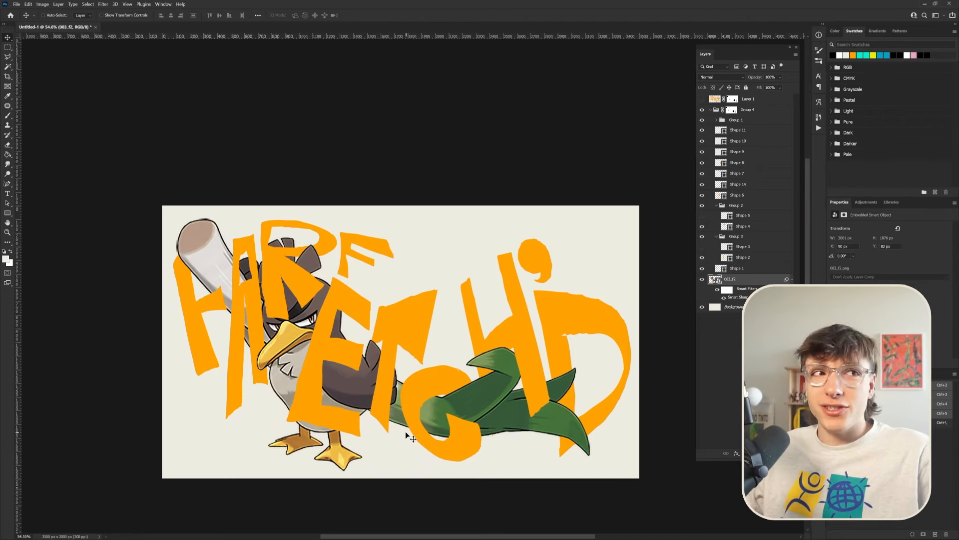
Apply a Color Overlay to the lettering group in golden yellow ffcc00 at 100% opacity
scroll(450, 460, down, 3)
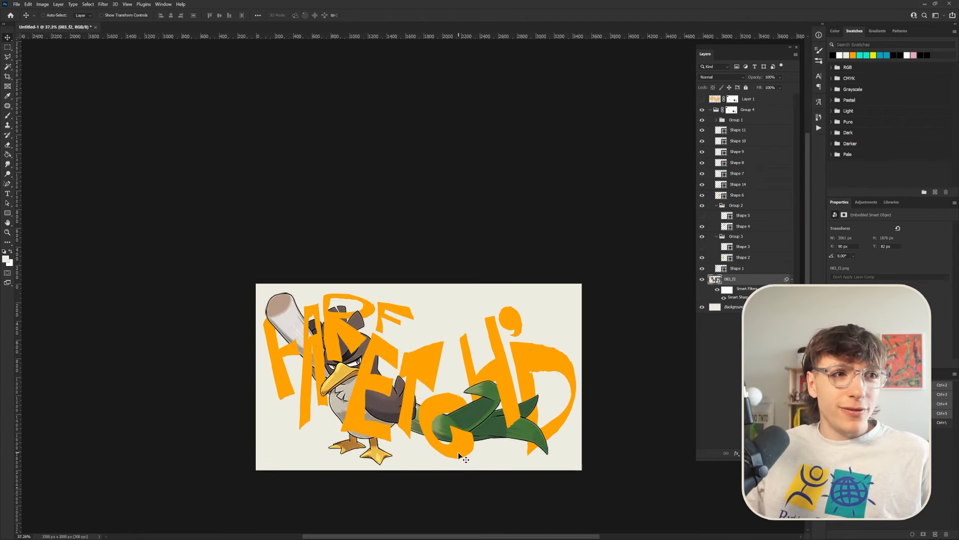
scroll(485, 481, up, 1)
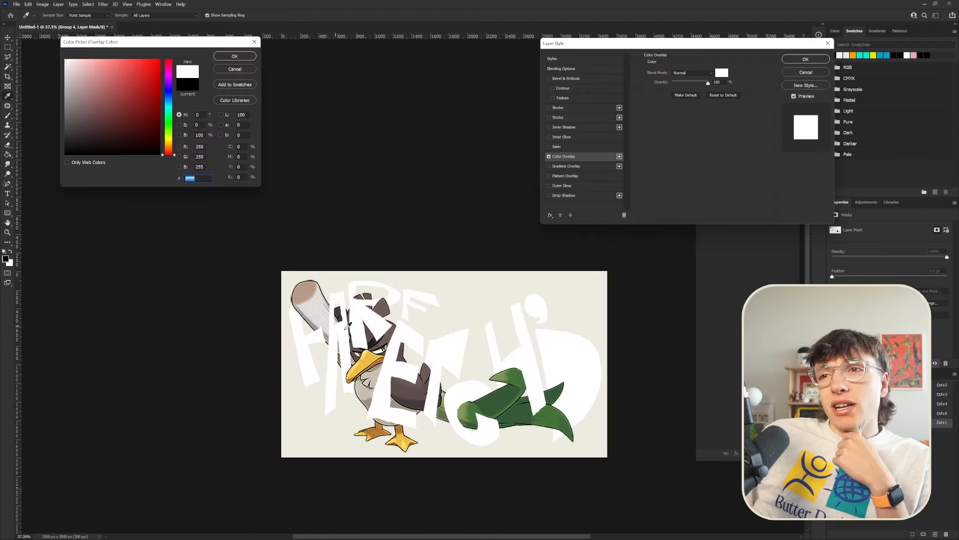
drag(368, 361, 403, 438)
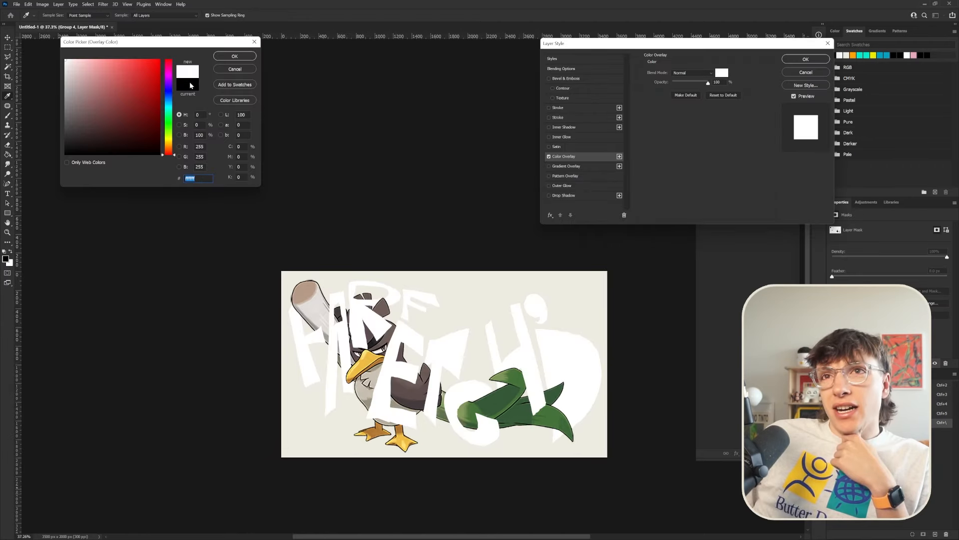
text(ffde00)
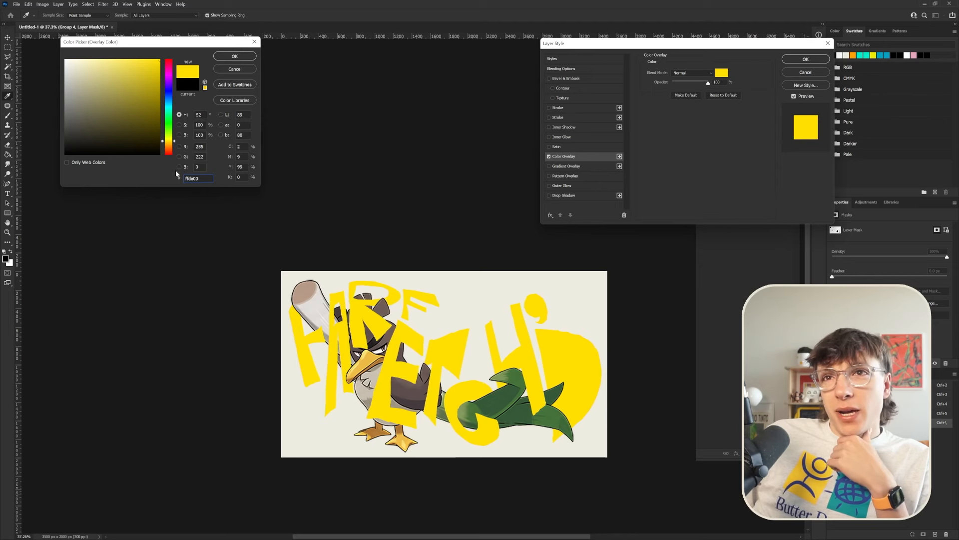
drag(169, 147, 170, 142)
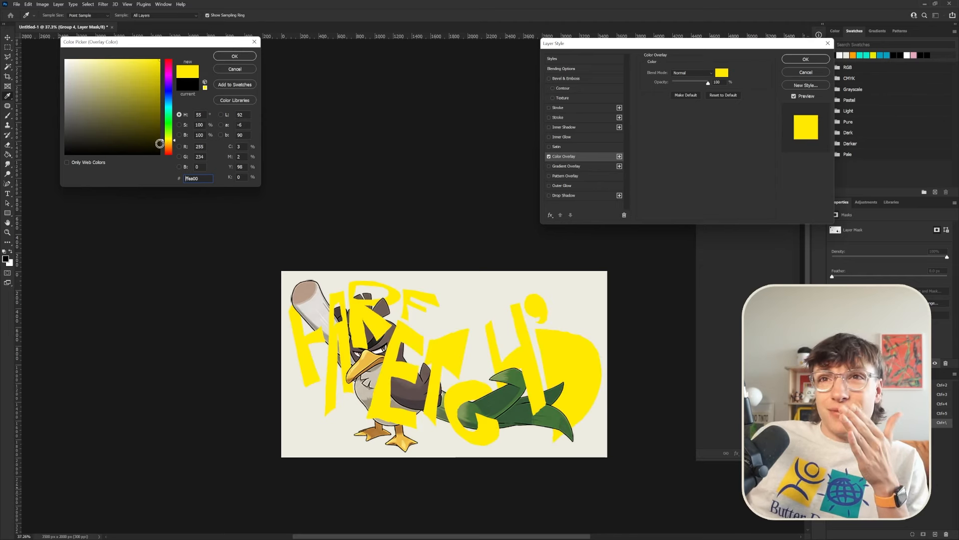
click(169, 143)
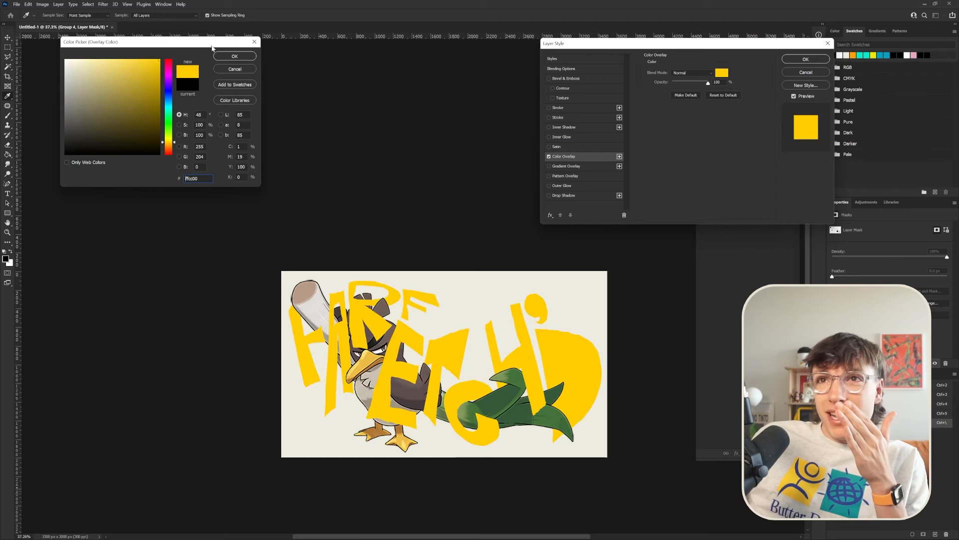
click(235, 56)
key(Return)
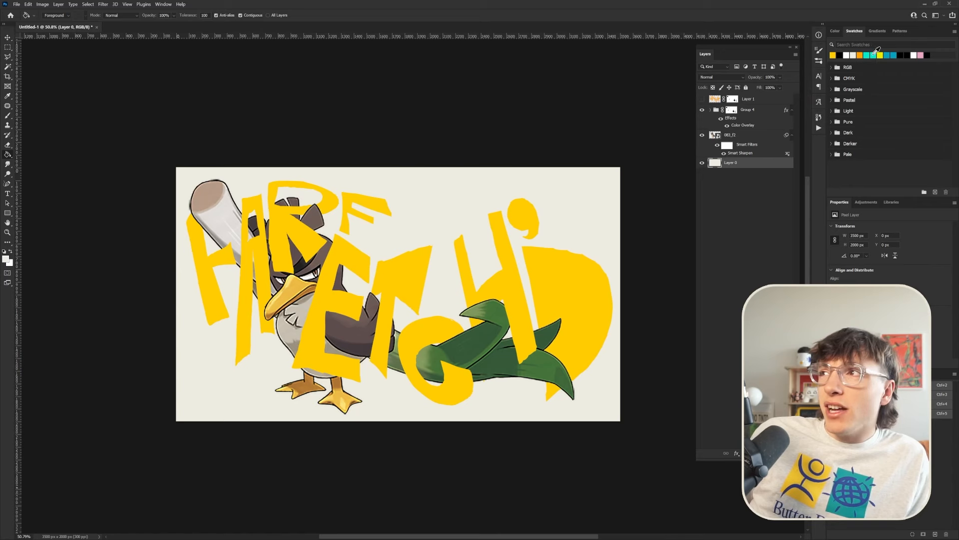
Fill the background layer with dark red and set the bird layer's blend mode to Darker Color
click(6, 259)
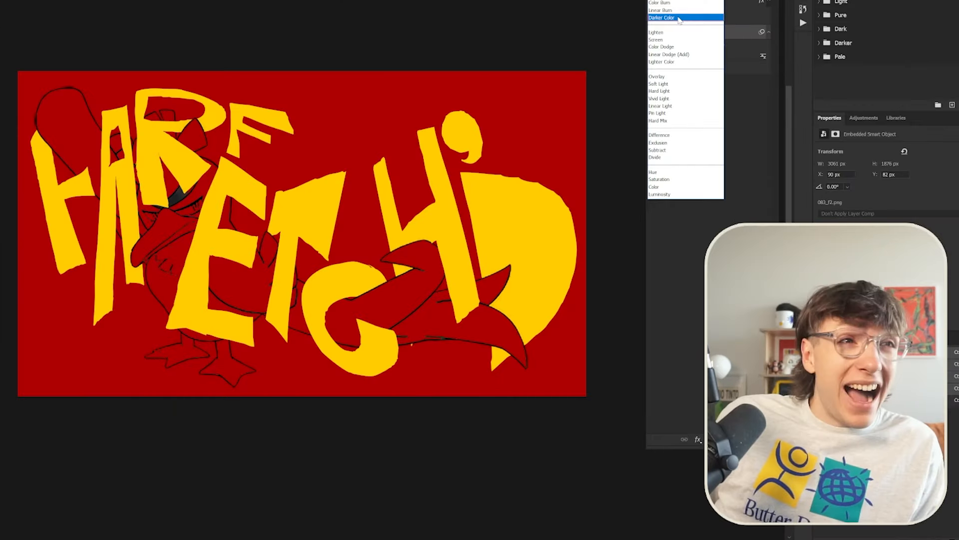
key(Escape)
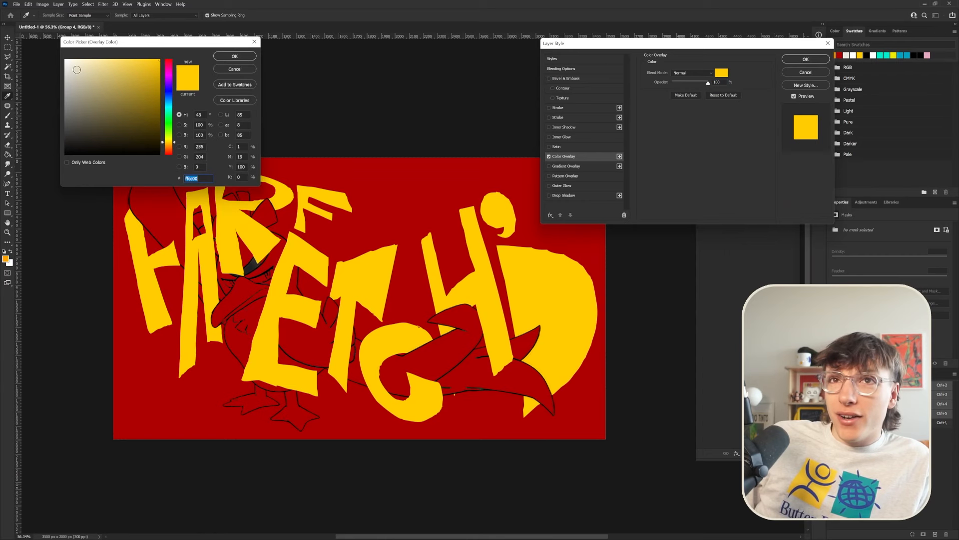
Change the lettering group's Color Overlay to the muted beige bdad8b
mouse_move(76, 70)
mouse_down()
mouse_move(85, 84)
mouse_move(75, 71)
mouse_up()
click(169, 91)
text(ffae00)
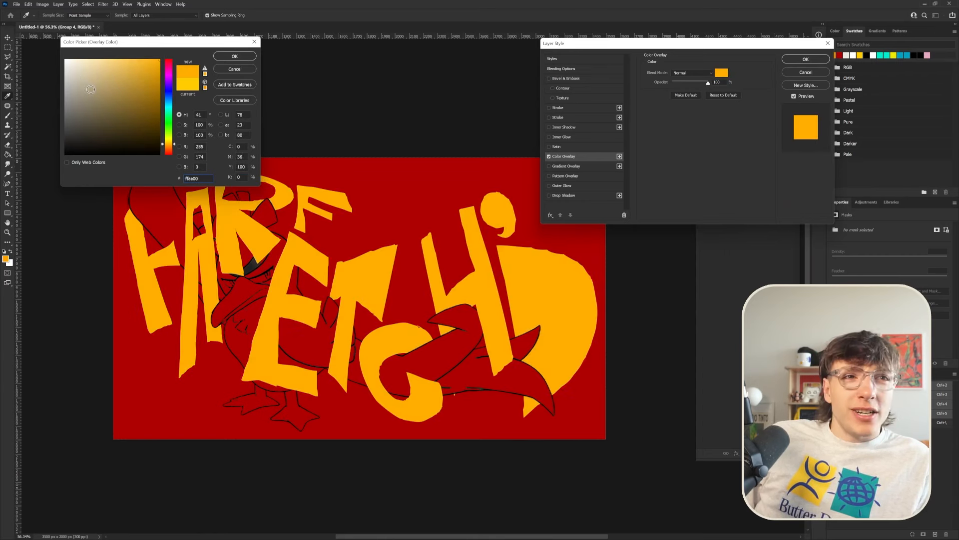
drag(90, 90, 77, 72)
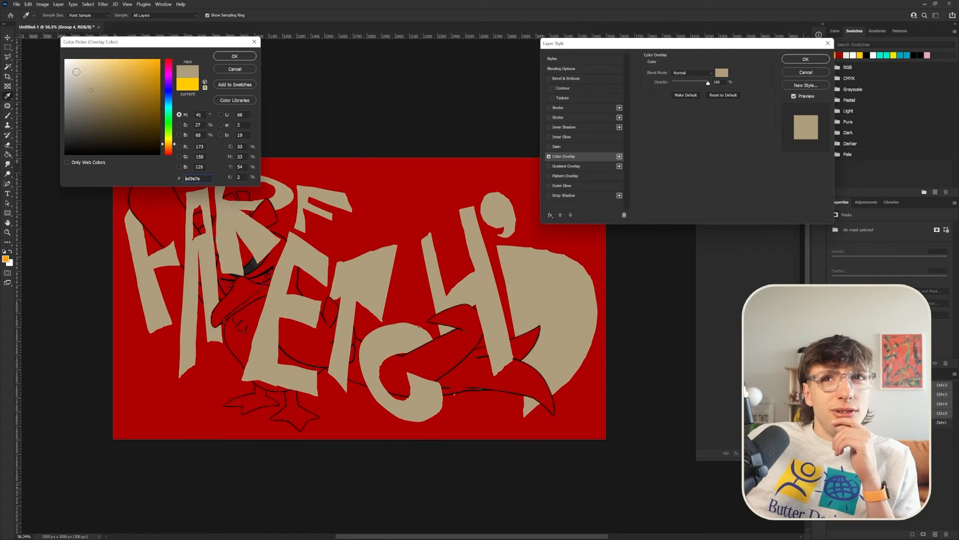
click(90, 83)
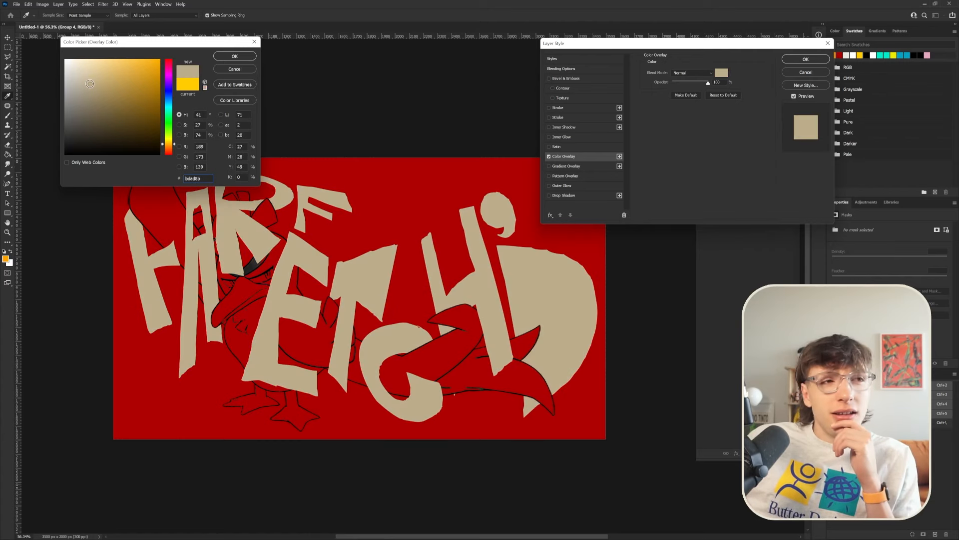
click(222, 60)
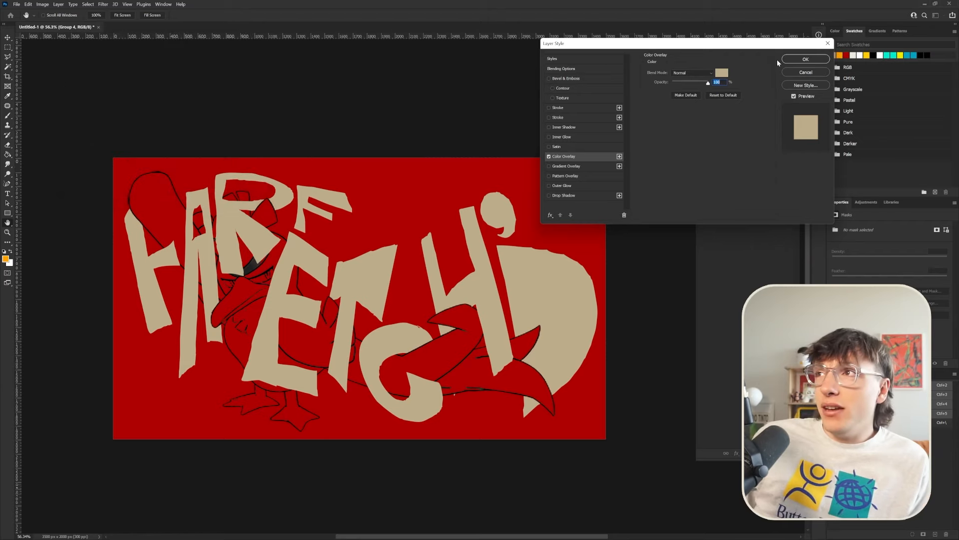
click(806, 59)
Shift the hue and saturation of the merged layer to an orange background with lime-yellow lettering, and adjust its Levels
click(42, 4)
mouse_move(80, 21)
click(135, 59)
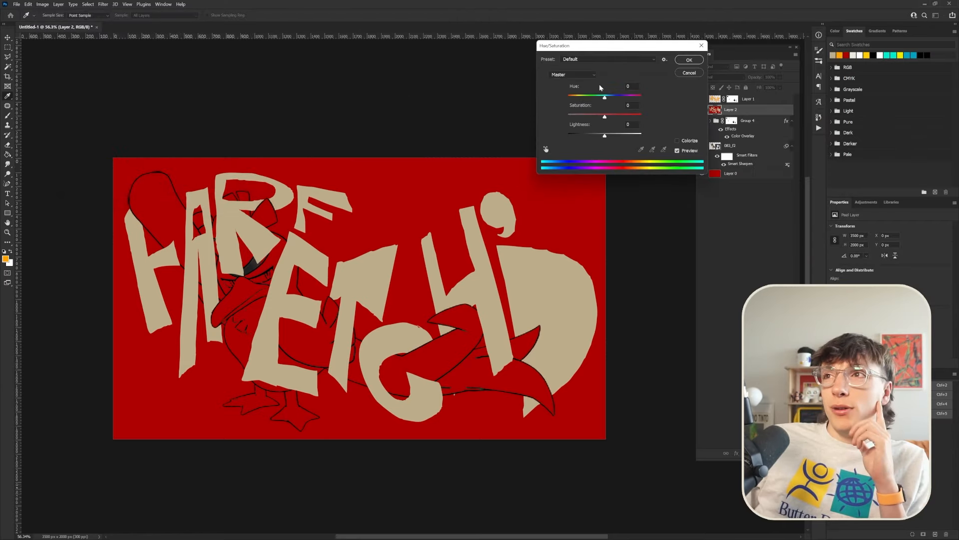
drag(604, 98, 631, 118)
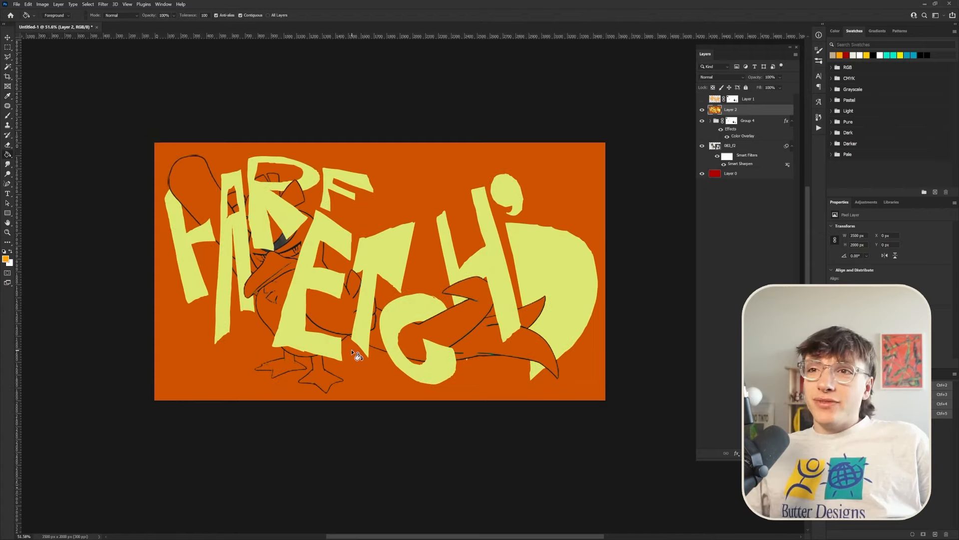
scroll(357, 354, up, 1)
key(ctrl+l)
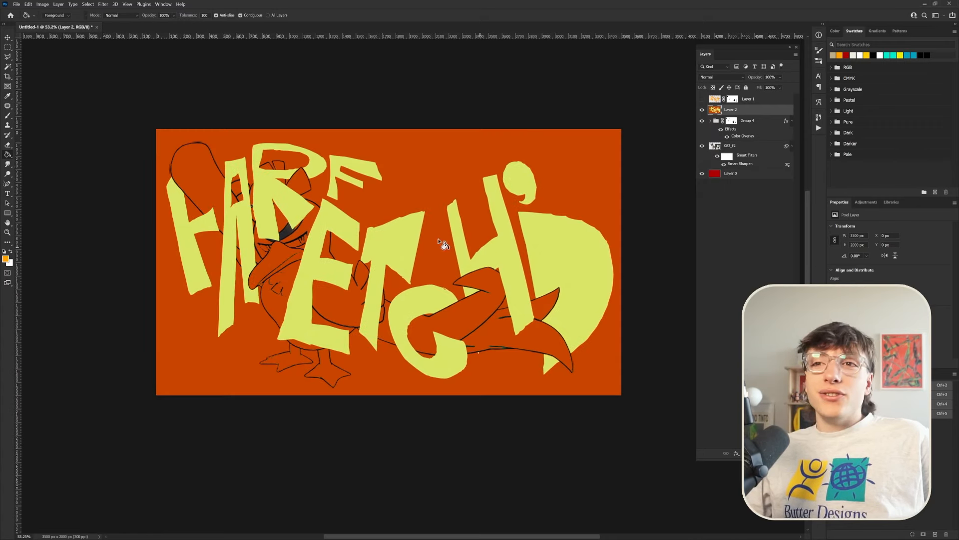
Open QUAXLY.psd and reuse its yellow oval text badge and number label in the artwork's lower-left corner, with Farfetch'd text and #083
click(17, 5)
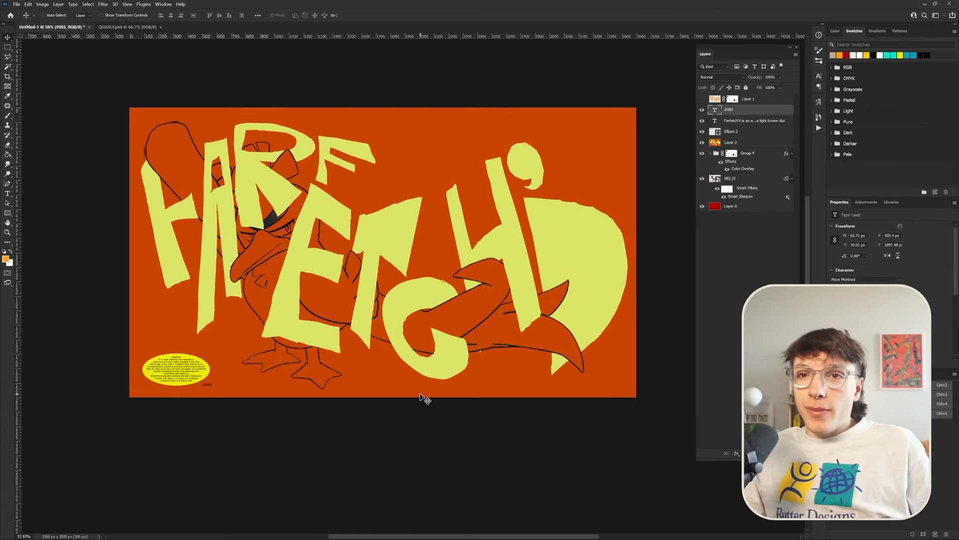
scroll(190, 402, up, 1)
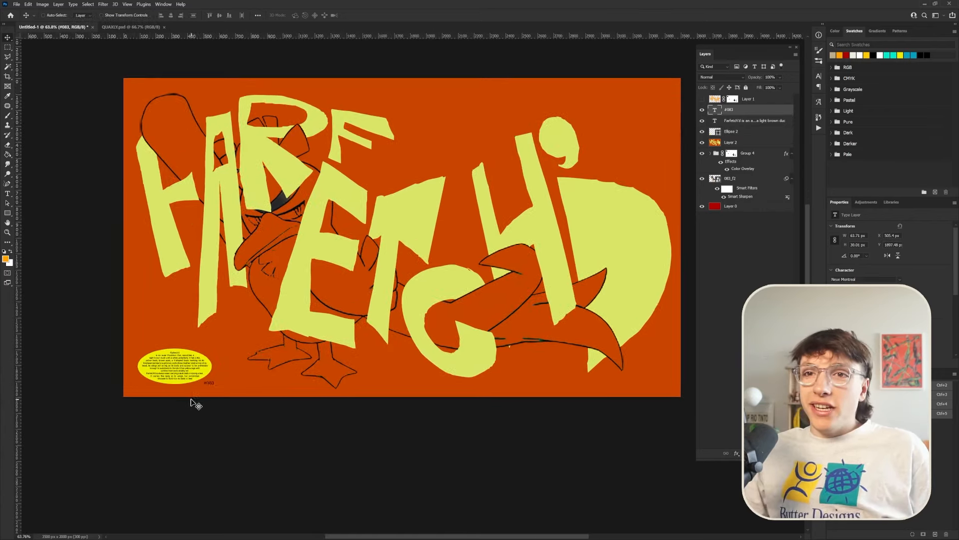
Recolor the oval behind the small description text from yellow to a muted teal
click(736, 131)
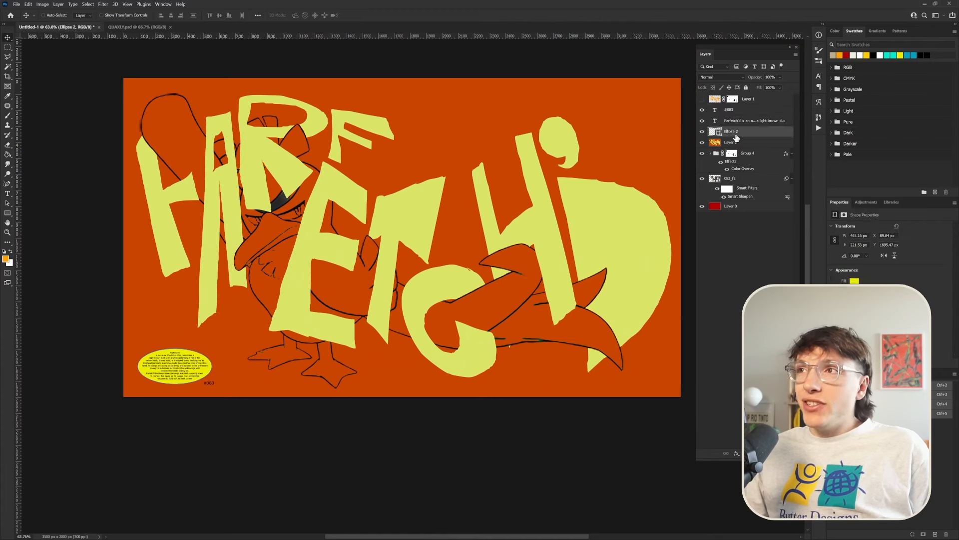
click(855, 281)
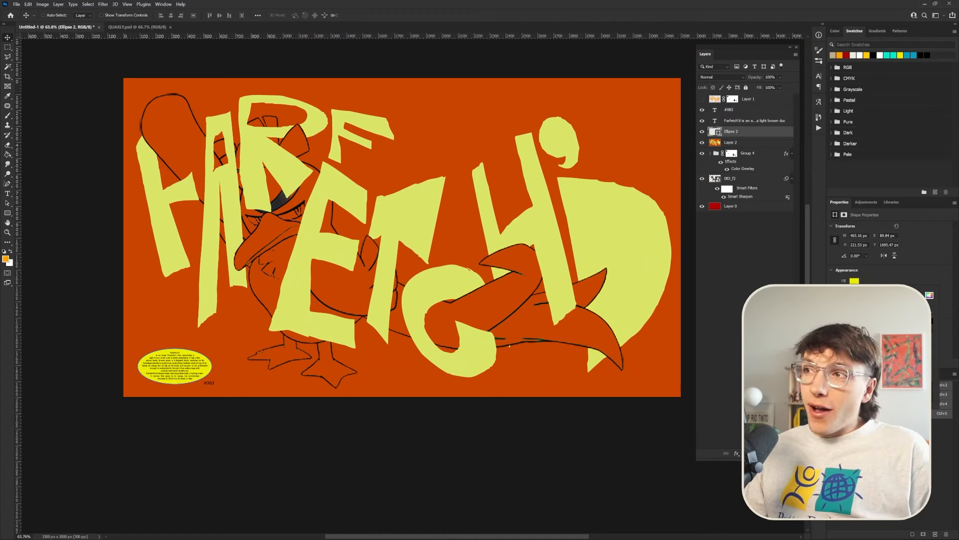
click(891, 321)
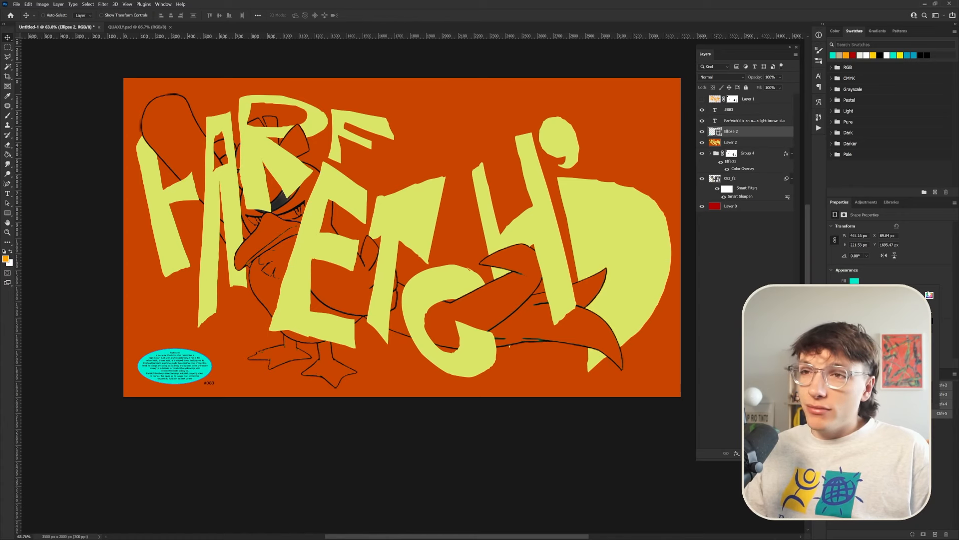
click(929, 295)
mouse_move(101, 86)
mouse_down()
mouse_move(115, 107)
mouse_move(136, 94)
mouse_up()
click(234, 56)
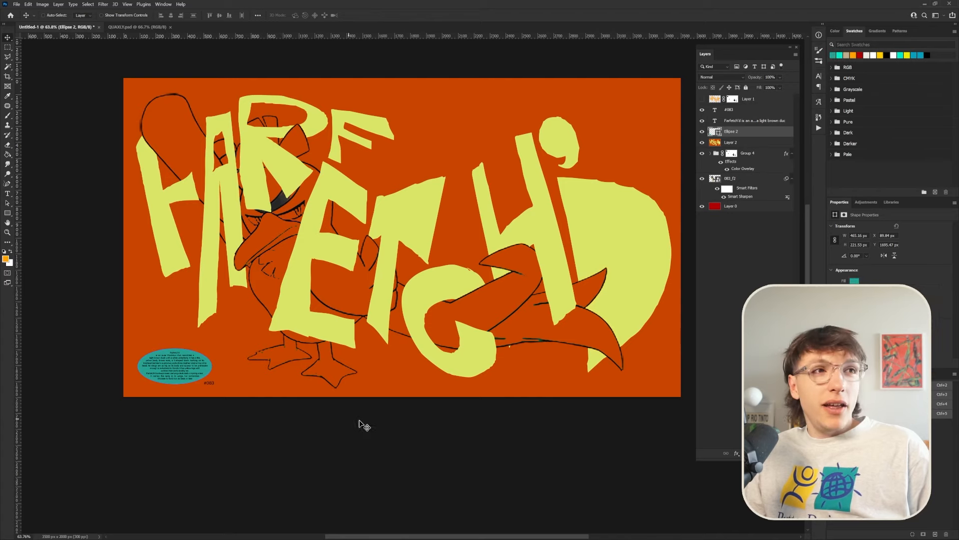
Apply the Add Noise filter to the merged copy of the whole artwork to give it grain
scroll(362, 422, down, 3)
scroll(473, 282, up, 2)
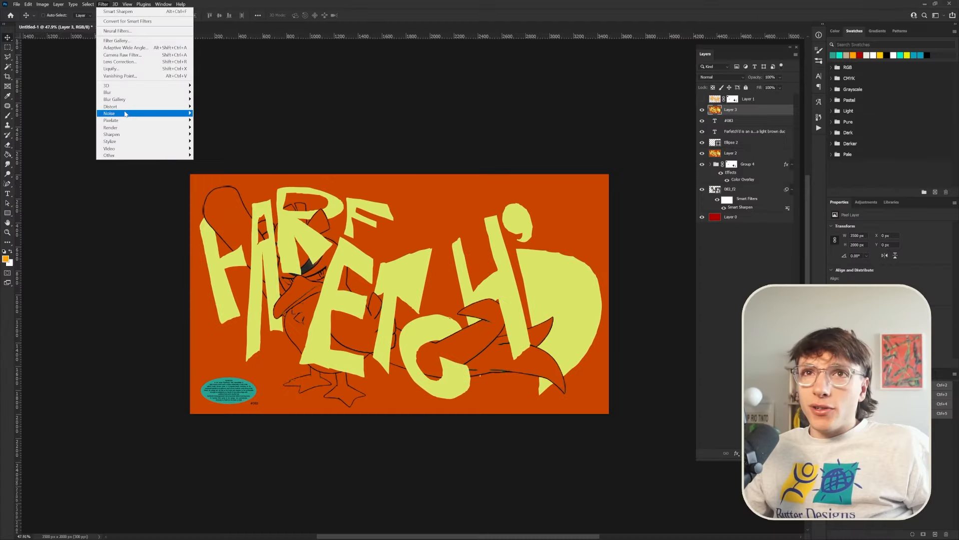
mouse_move(165, 114)
click(214, 113)
click(514, 144)
key(v)
scroll(451, 381, up, 3)
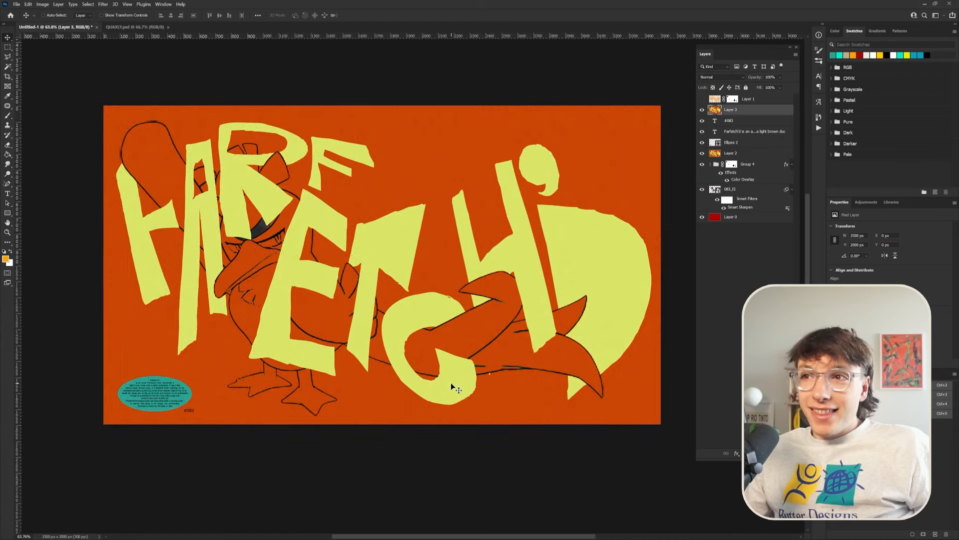
Save the artwork as FARFETCHD.psd and examine the grain across the whole composition at different magnifications
scroll(330, 473, down, 3)
scroll(332, 469, up, 4)
scroll(334, 471, down, 2)
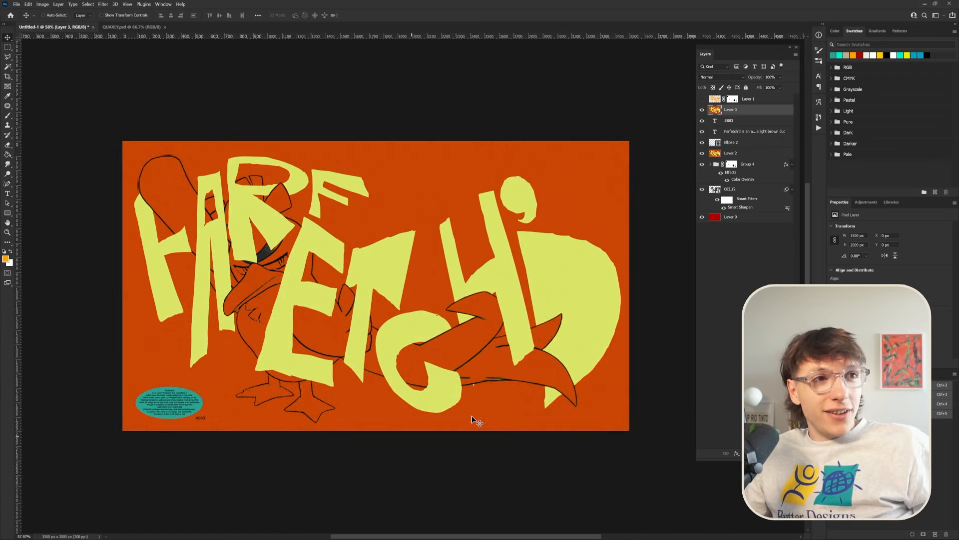
scroll(475, 421, up, 2)
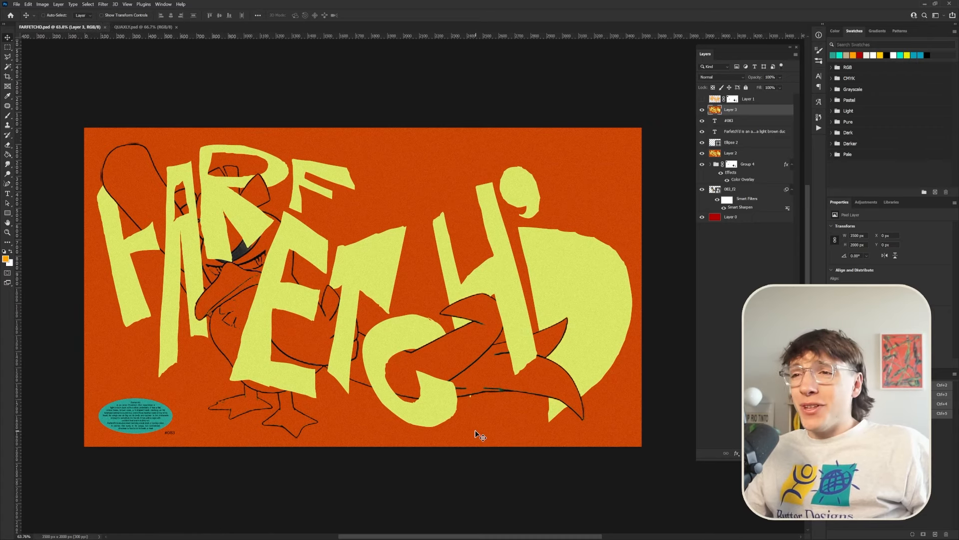
scroll(479, 434, down, 2)
scroll(479, 435, up, 2)
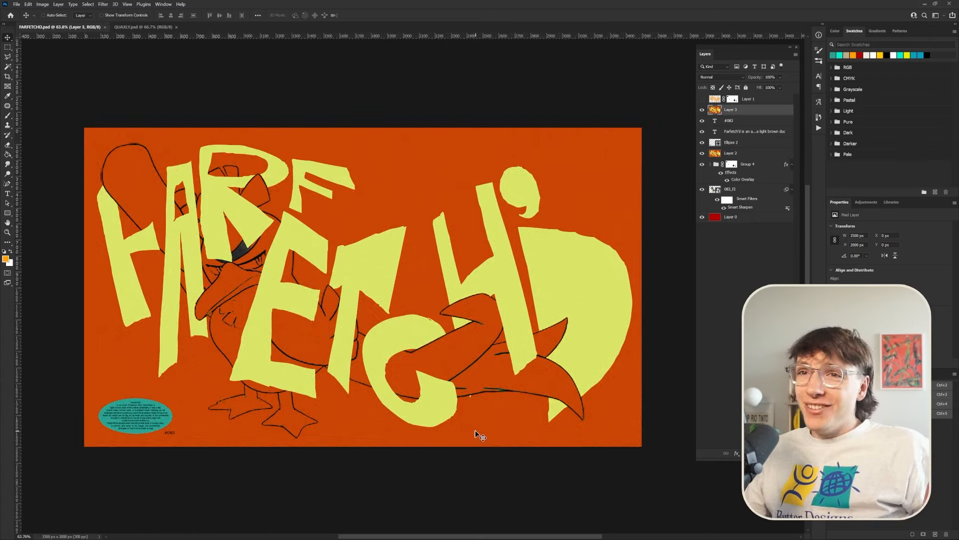
scroll(467, 433, down, 2)
scroll(400, 421, up, 2)
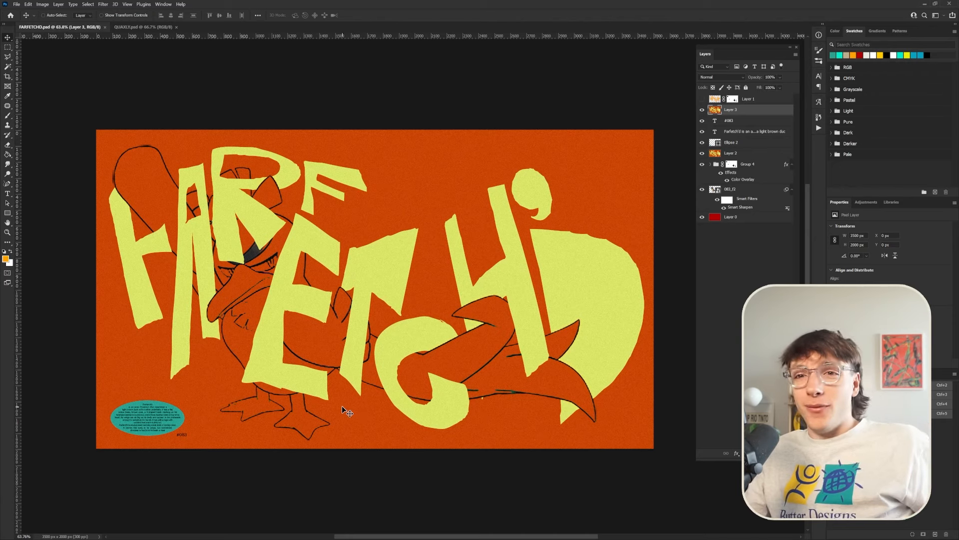
Create a new 3500 x 2000 px RGB document at 300 pixels/inch with a white background
click(16, 4)
click(27, 14)
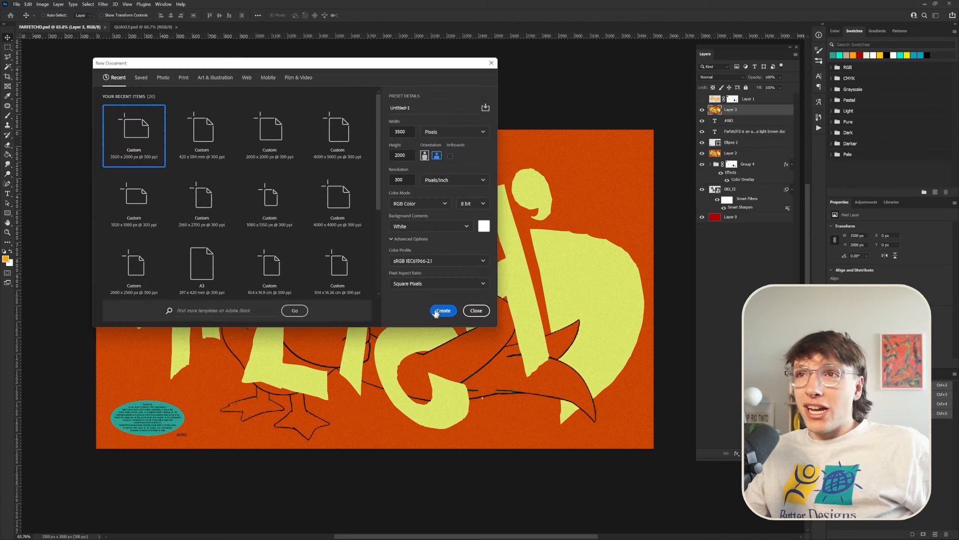
click(443, 311)
scroll(478, 285, down, 2)
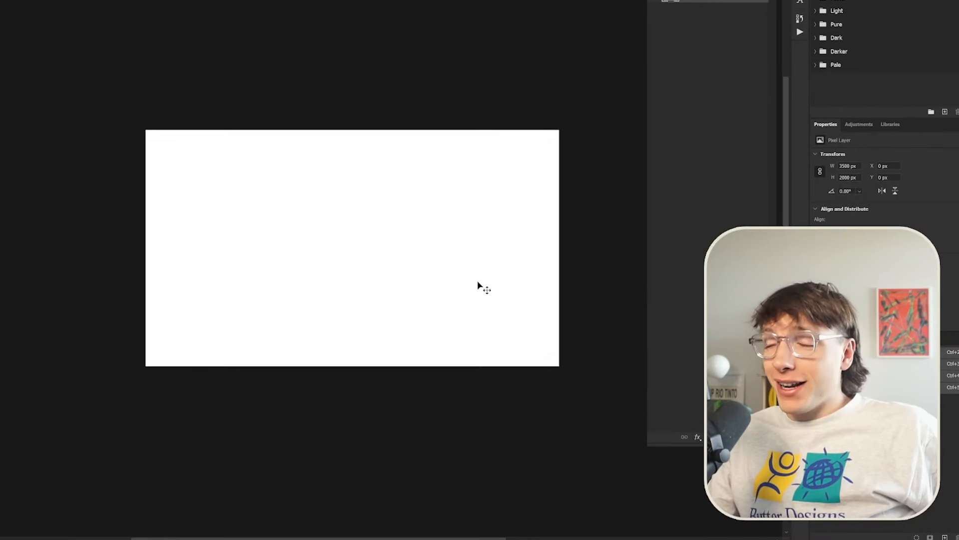
scroll(516, 399, up, 2)
scroll(490, 196, up, 1)
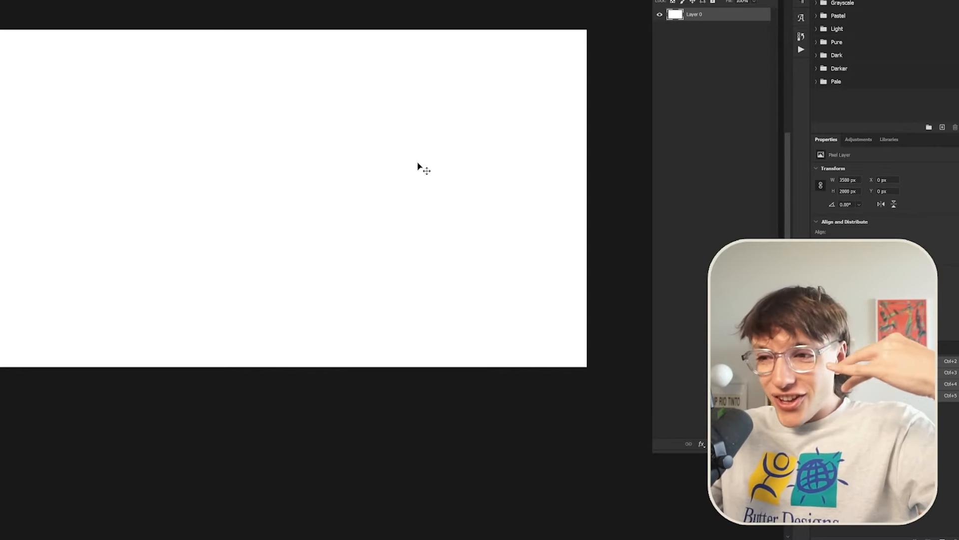
Show the 1200px-Klawf image layer on the new canvas
scroll(417, 163, down, 1)
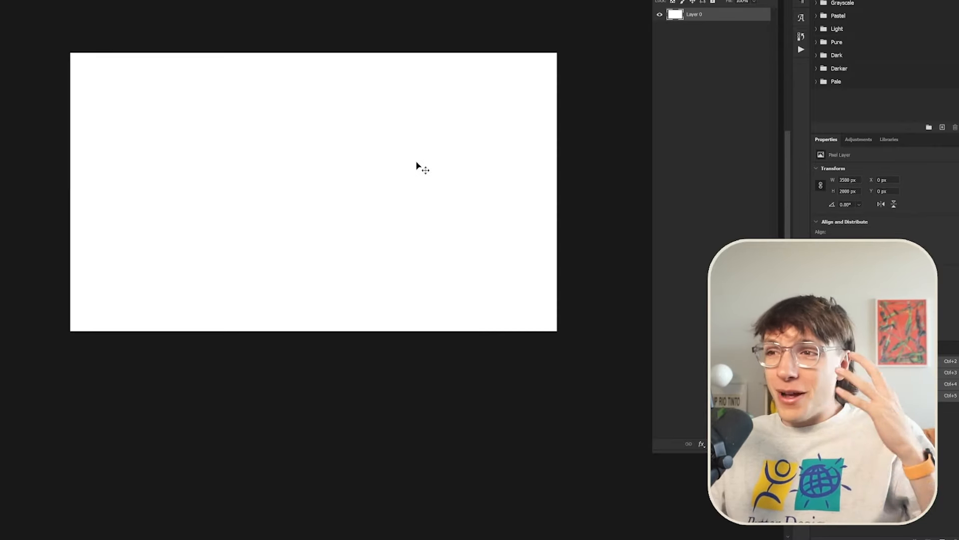
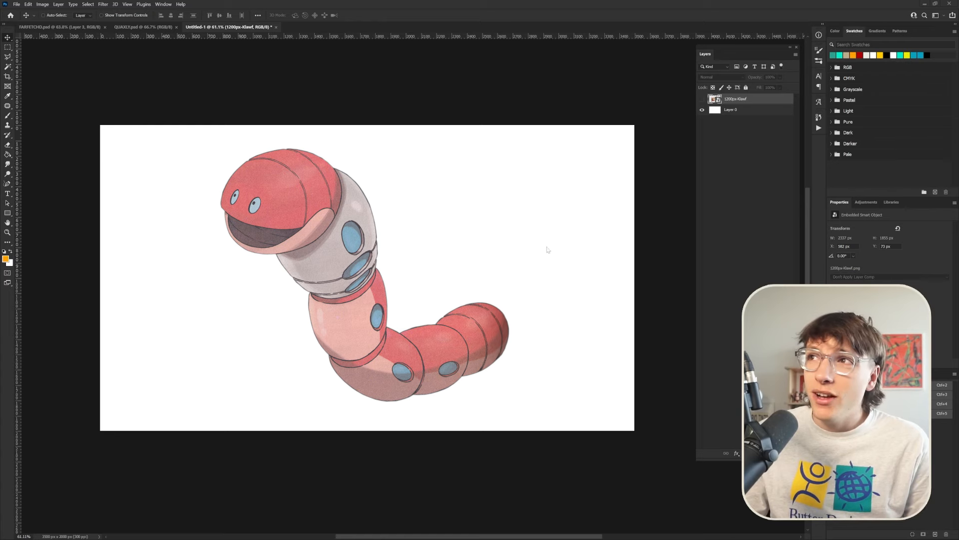
click(702, 100)
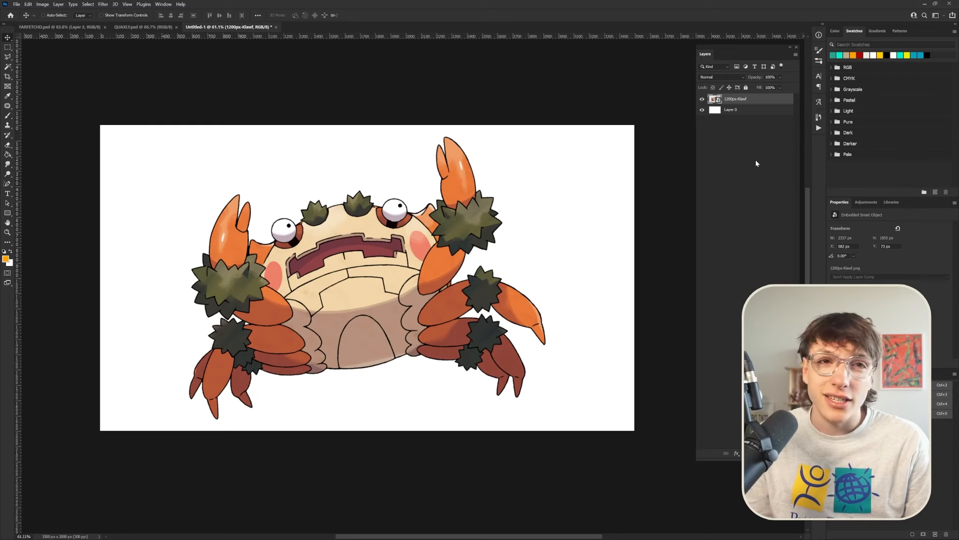
Switch to the Chrome window and examine several pictures of Klawf in the image search results
mouse_move(468, 529)
click(459, 531)
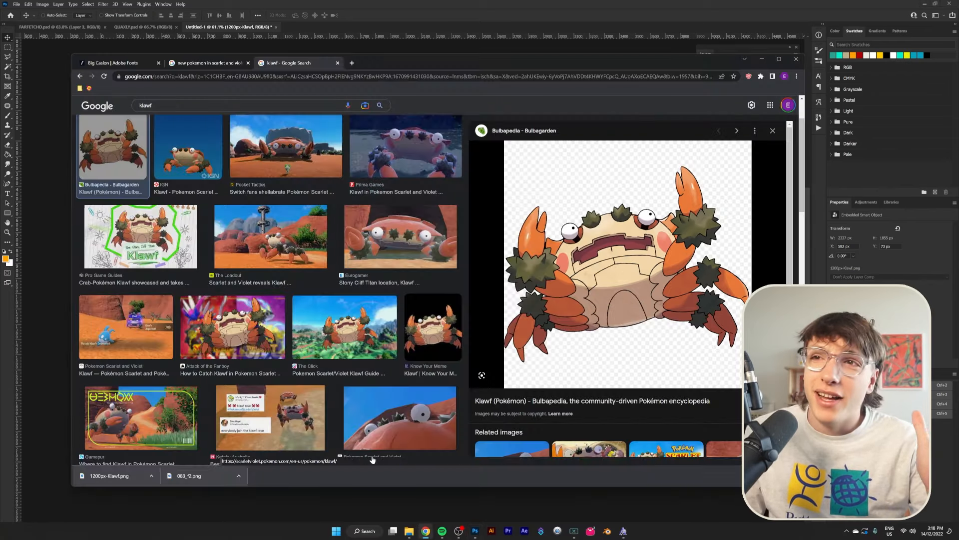
click(393, 240)
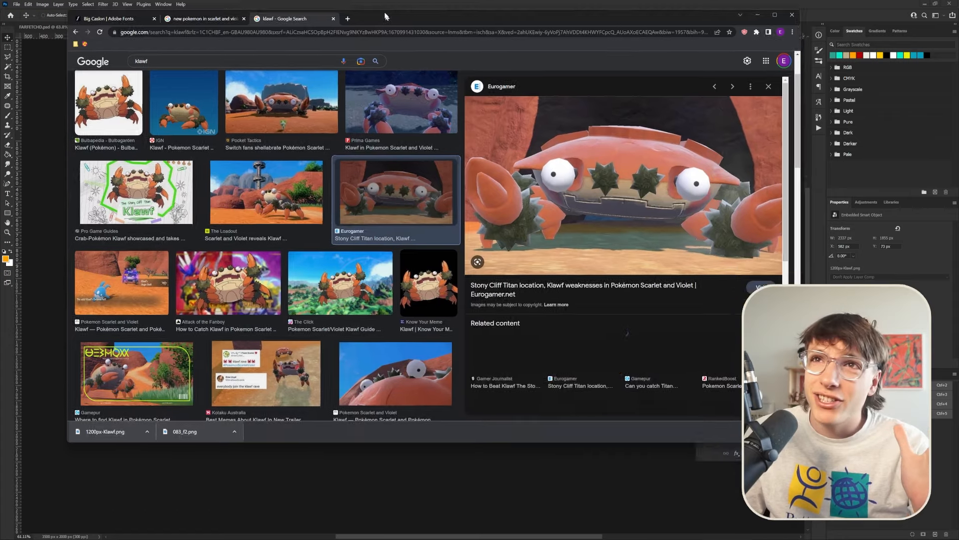
double_click(389, 58)
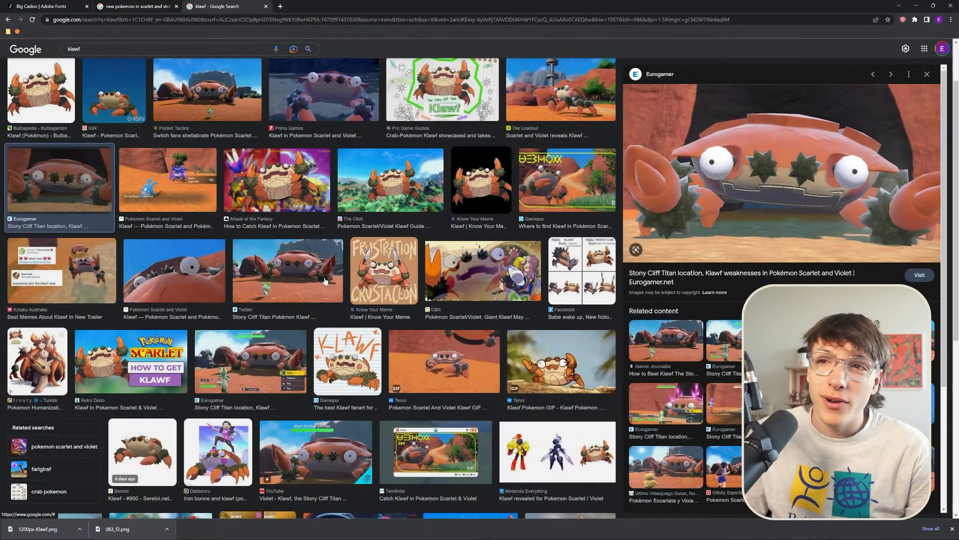
click(200, 278)
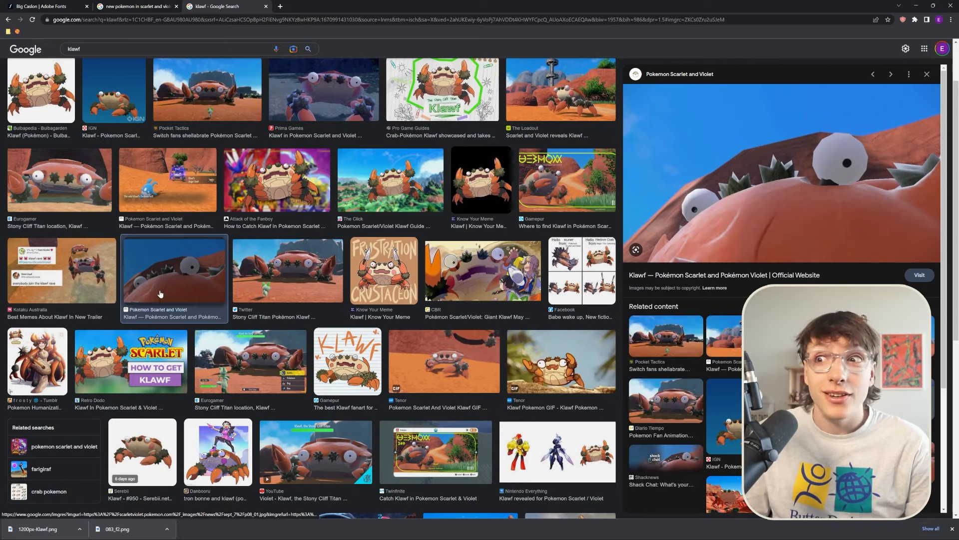
scroll(500, 410, up, 2)
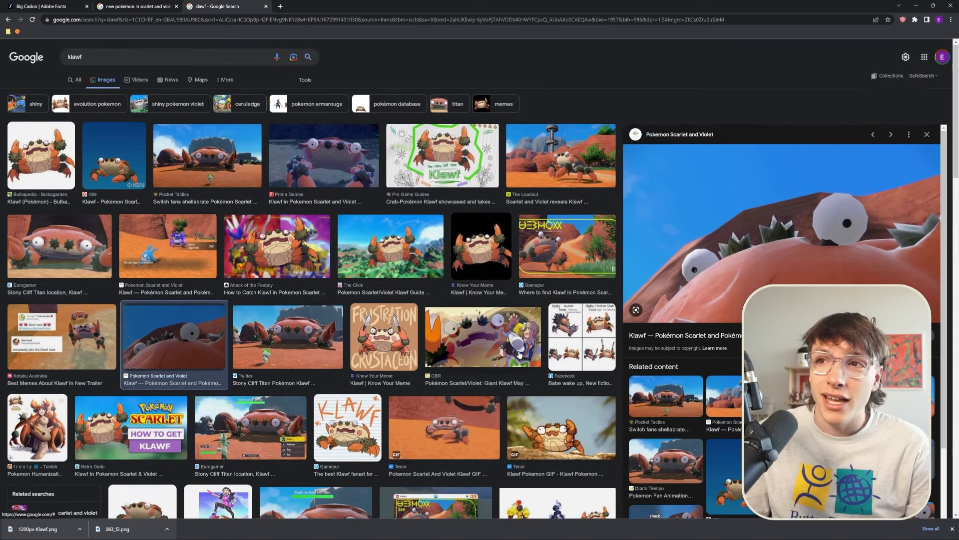
click(386, 358)
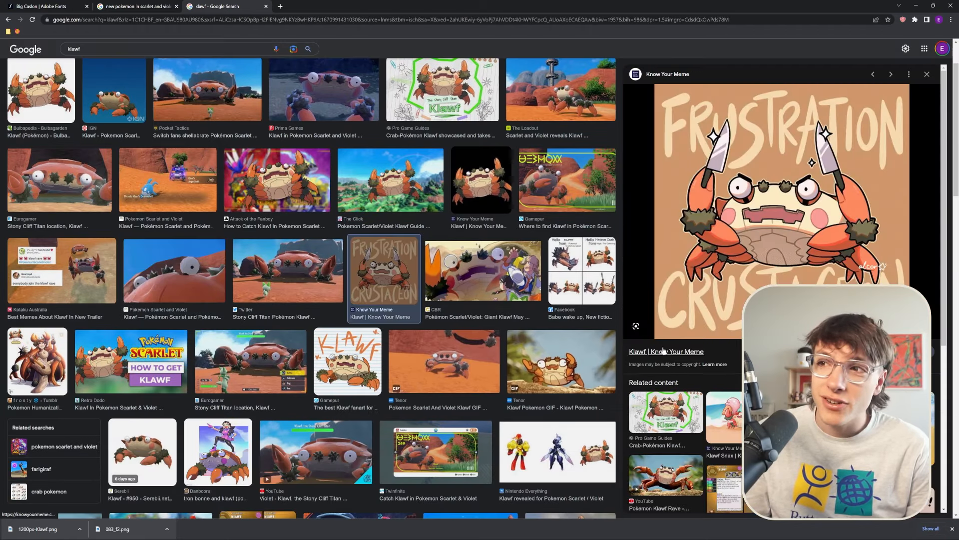
scroll(471, 223, up, 2)
click(317, 143)
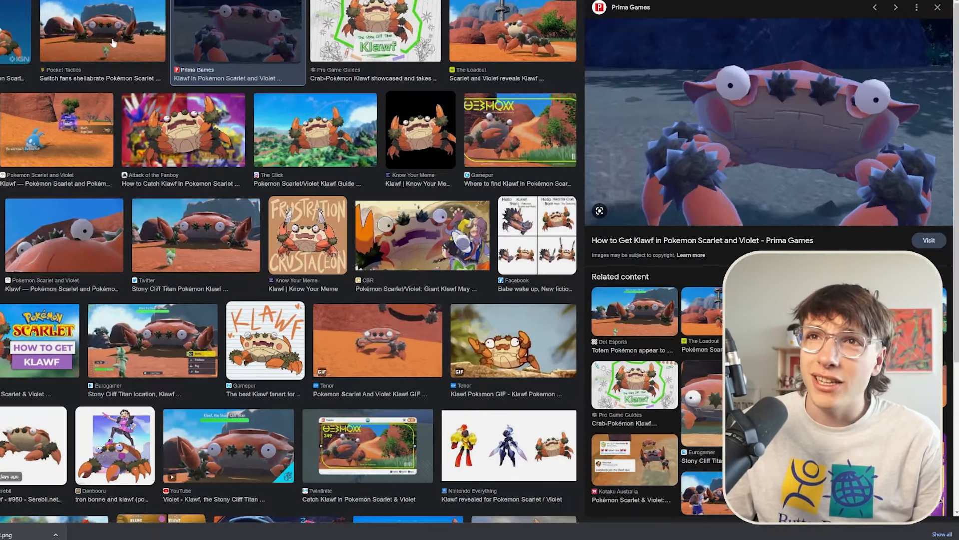
click(104, 50)
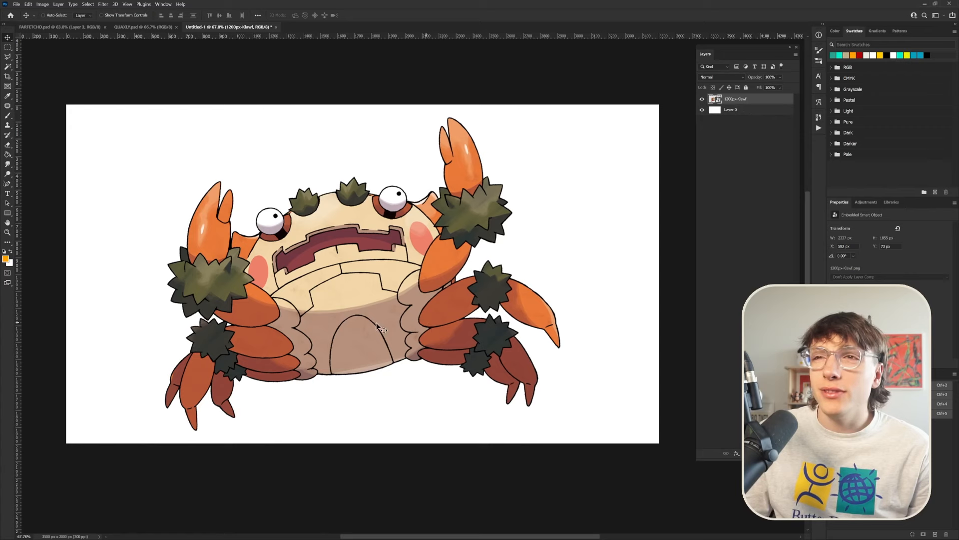
Hide the 1200px-Klawf image layer so the canvas is clear for the title
scroll(344, 350, down, 3)
scroll(111, 246, up, 2)
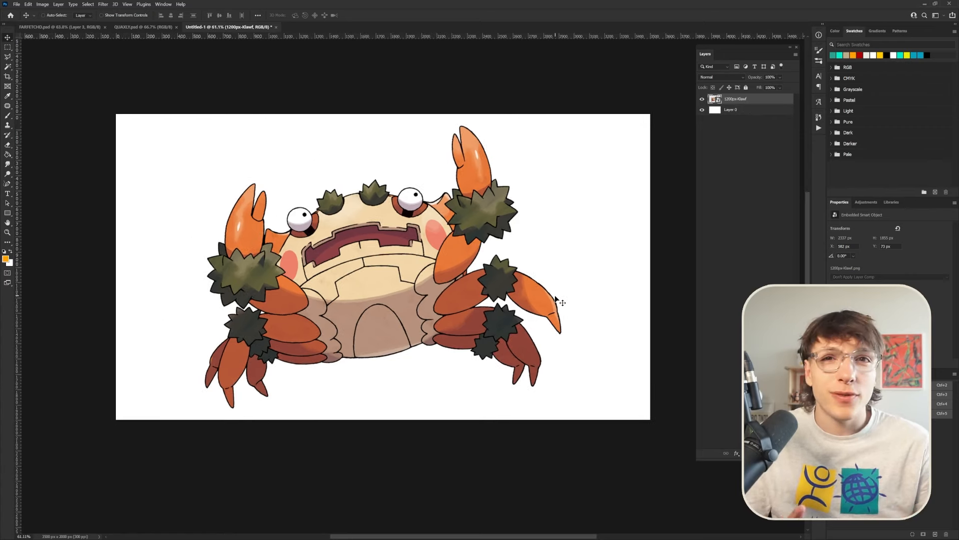
click(702, 99)
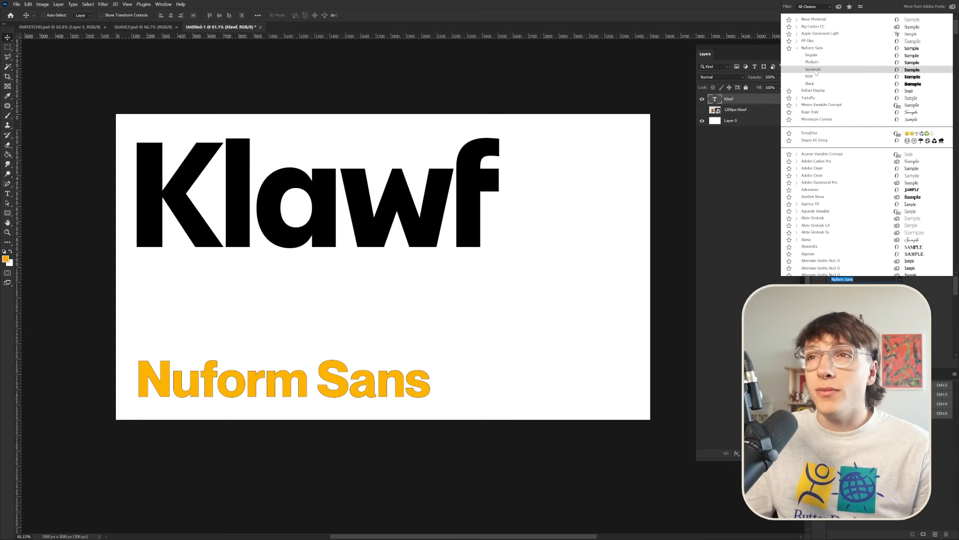
Set the Klawf title in Nuform Sans Semibold and enlarge it to span nearly the full width of the canvas
click(815, 72)
drag(304, 189, 310, 176)
key(ctrl+t)
drag(506, 192, 563, 331)
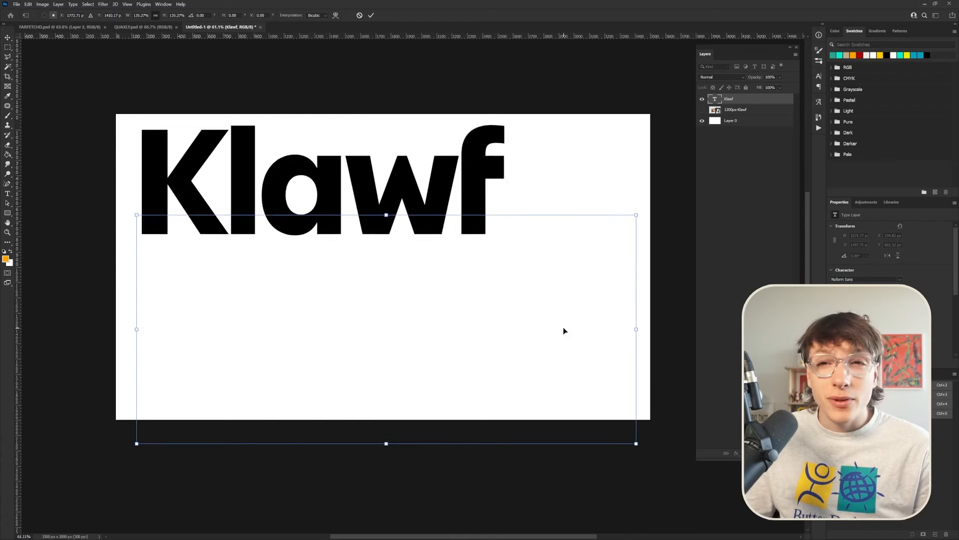
key(Return)
key(ctrl+t)
drag(135, 334, 128, 334)
key(Return)
Nudge the enlarged Klawf title into place with even margins near the canvas's lower edge
key(shift+Down)
key(shift+Down)
key(shift+Down)
key(shift+Down)
key(Down)
key(Down)
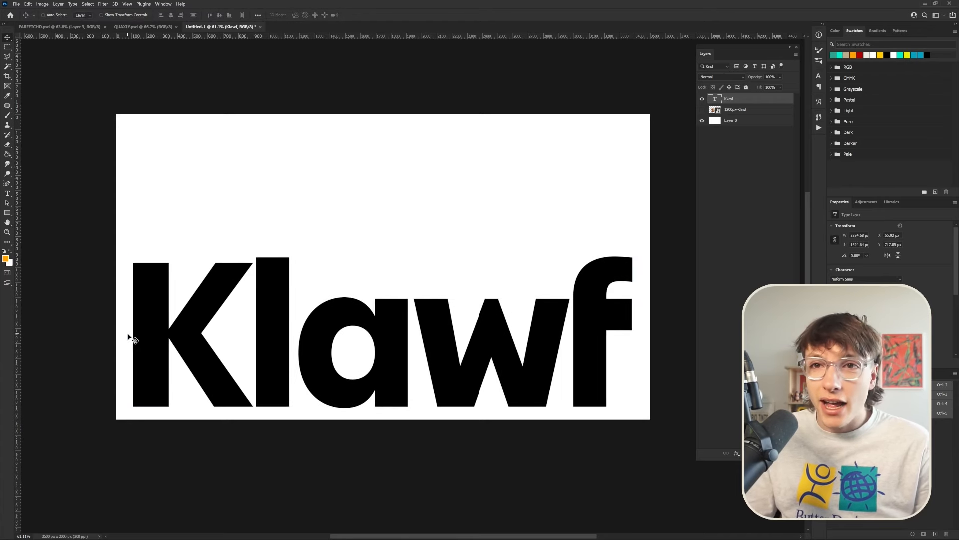
key(Left)
key(Left)
key(Left)
key(Left)
key(Left)
key(Left)
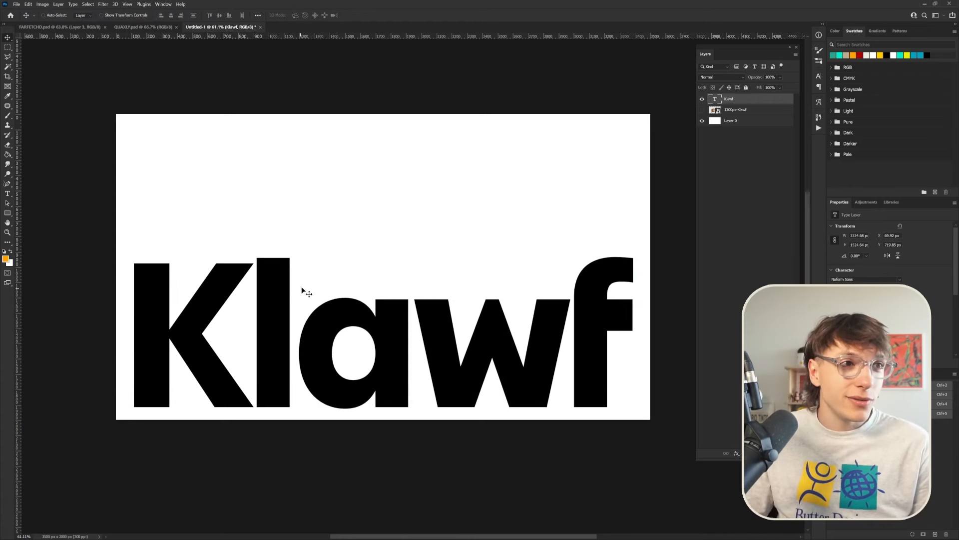
Place the Klawf title behind the visible crab image and slightly rescale the title
key(alt+bracketleft)
key(ctrl+comma)
key(ctrl+t)
drag(560, 274, 567, 271)
key(Return)
scroll(476, 218, down, 4)
scroll(464, 231, up, 7)
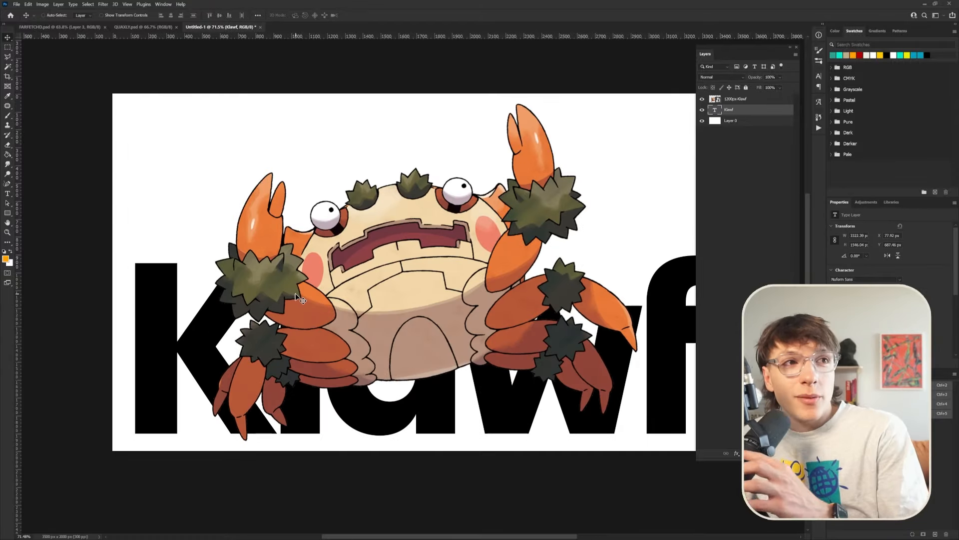
scroll(400, 295, down, 3)
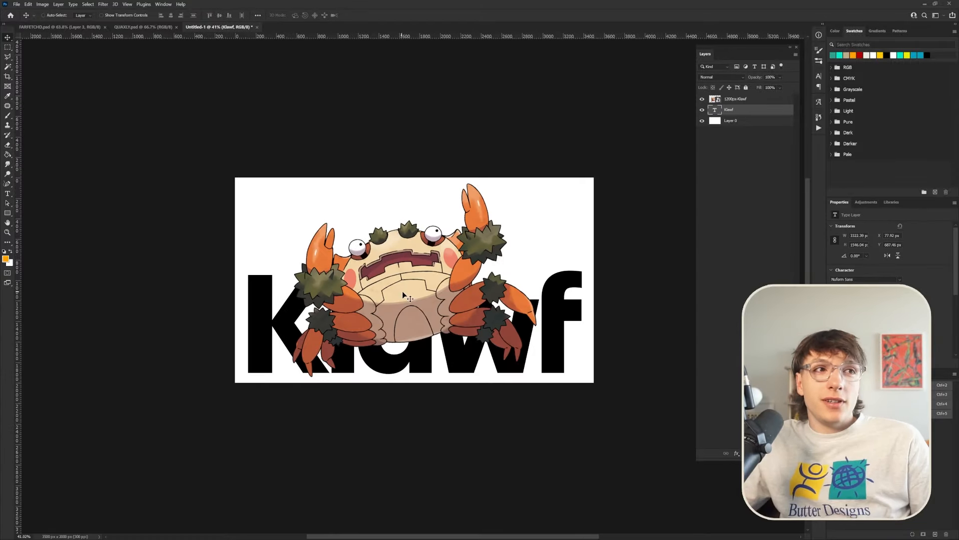
Nudge the crab image to the right over the Klawf title
click(733, 100)
key(shift+Right)
scroll(507, 378, up, 2)
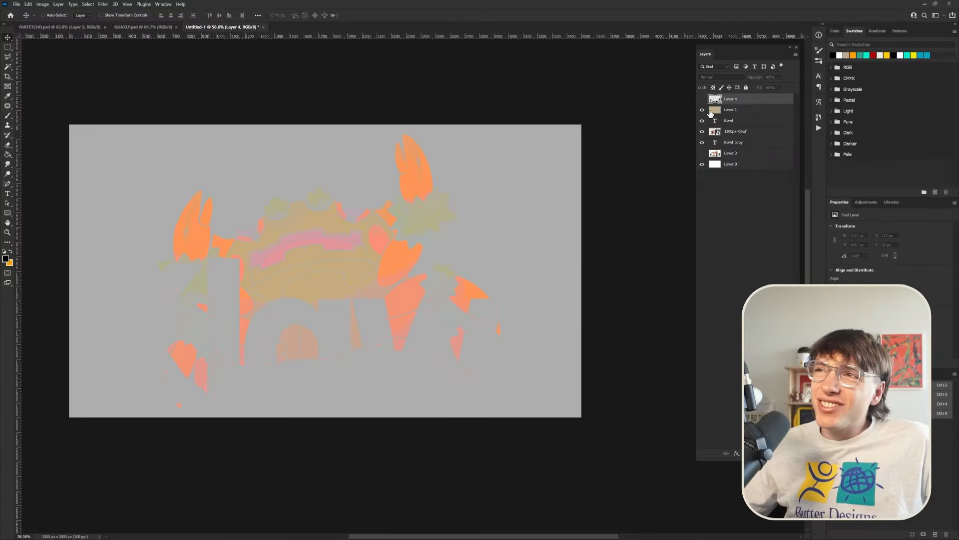
Switch the beige Layer 1 to Normal blending and back to Luminosity, and hide it to compare the effect
click(729, 115)
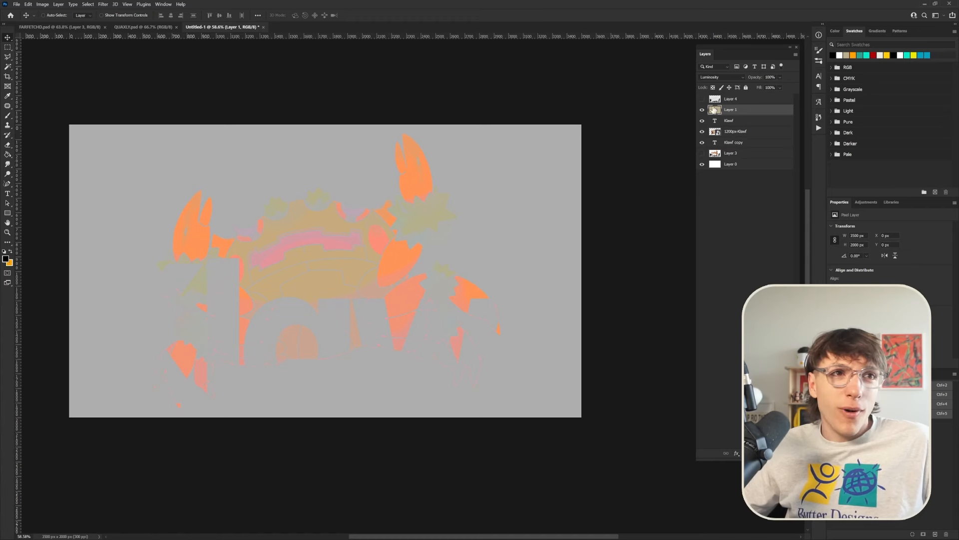
click(720, 76)
click(706, 83)
click(707, 77)
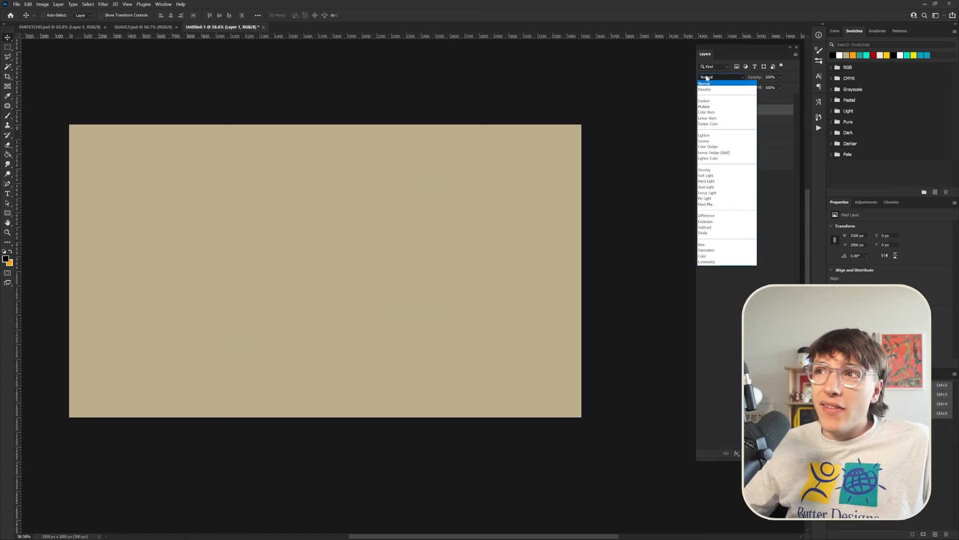
click(707, 262)
click(702, 110)
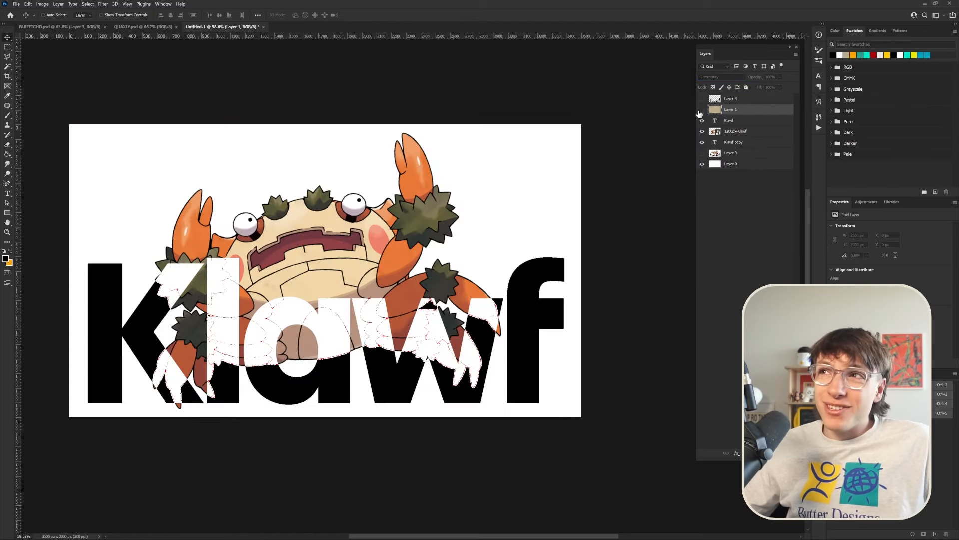
Switch the upper Klawf text layer to Normal blending and back to Divide to compare the effect
click(729, 120)
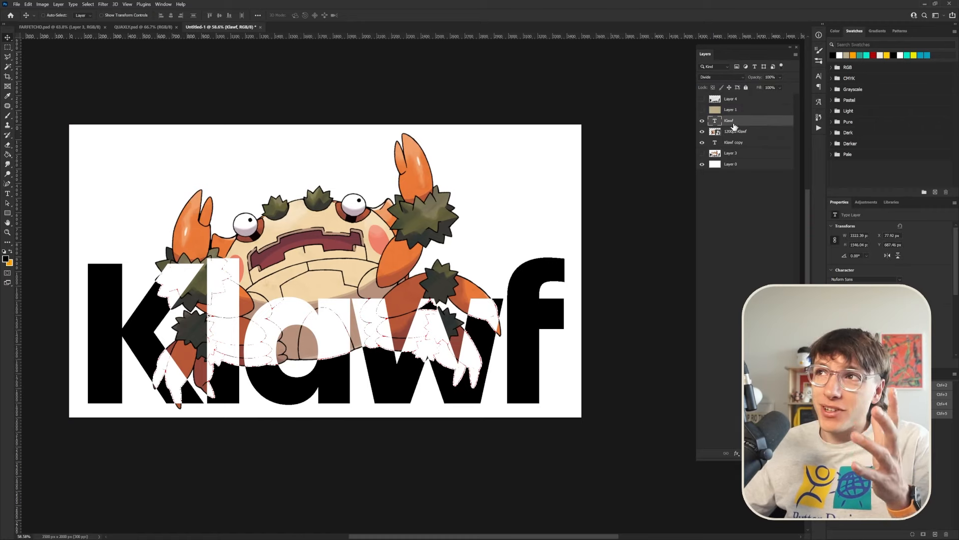
click(711, 79)
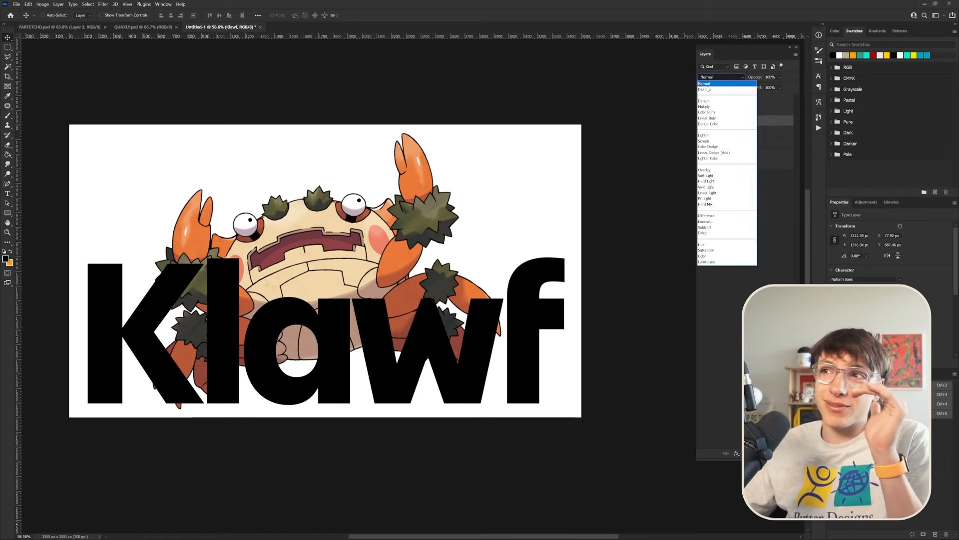
click(707, 233)
click(749, 240)
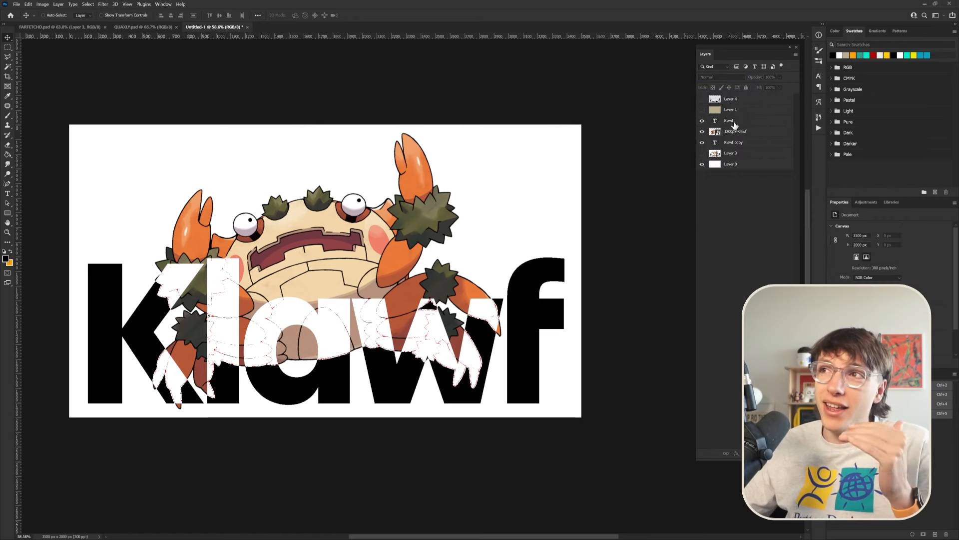
Show Layer 3, hide the separate text and crab layers above it, and select Layer 3's black areas with Color Range
click(702, 154)
drag(702, 143, 702, 121)
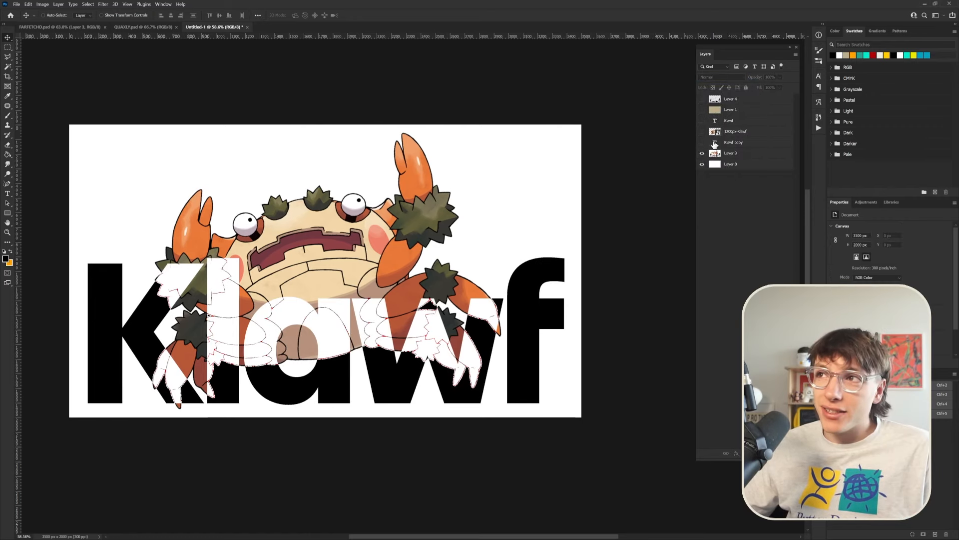
click(729, 154)
click(89, 5)
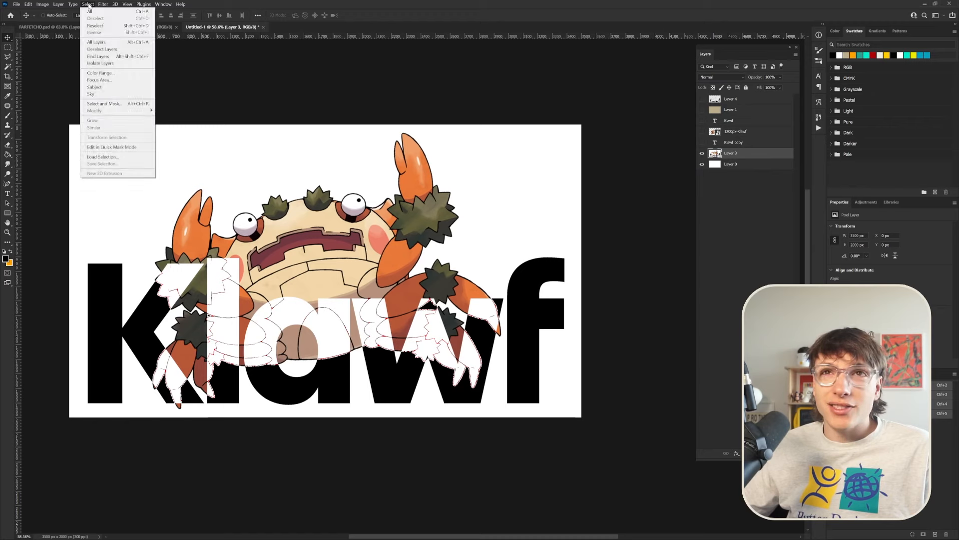
click(98, 73)
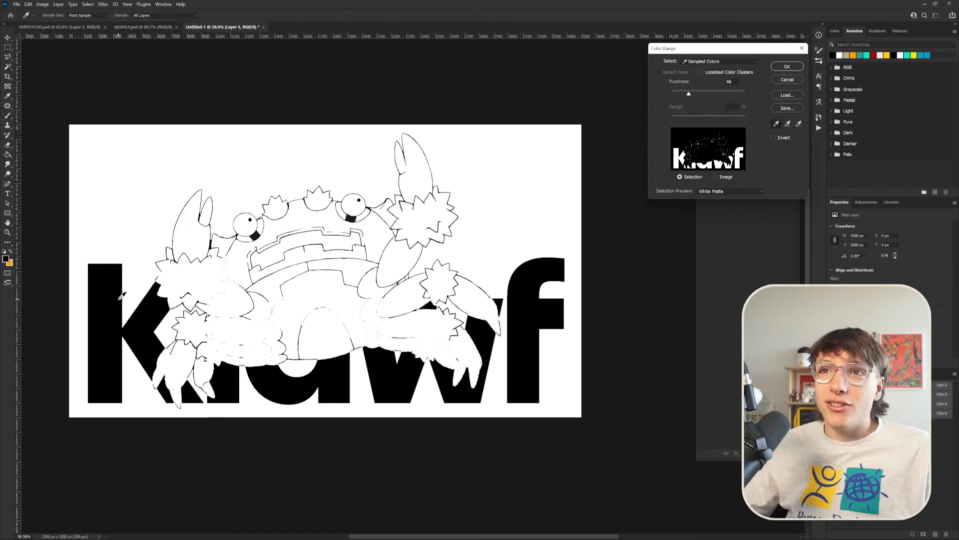
click(793, 68)
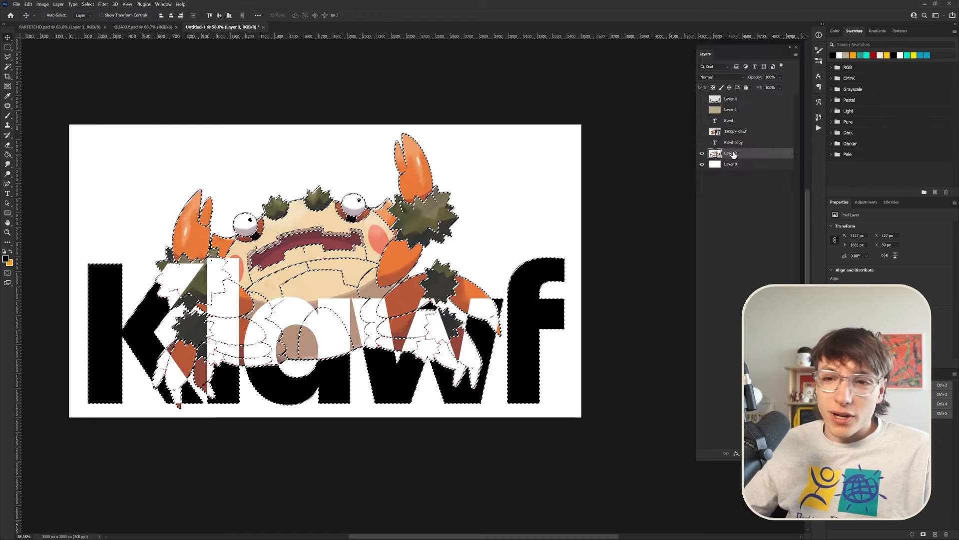
Copy the selected black areas to a new layer above the beige Layer 1 and show Layer 1
key(ctrl+j)
drag(731, 158, 736, 112)
click(702, 120)
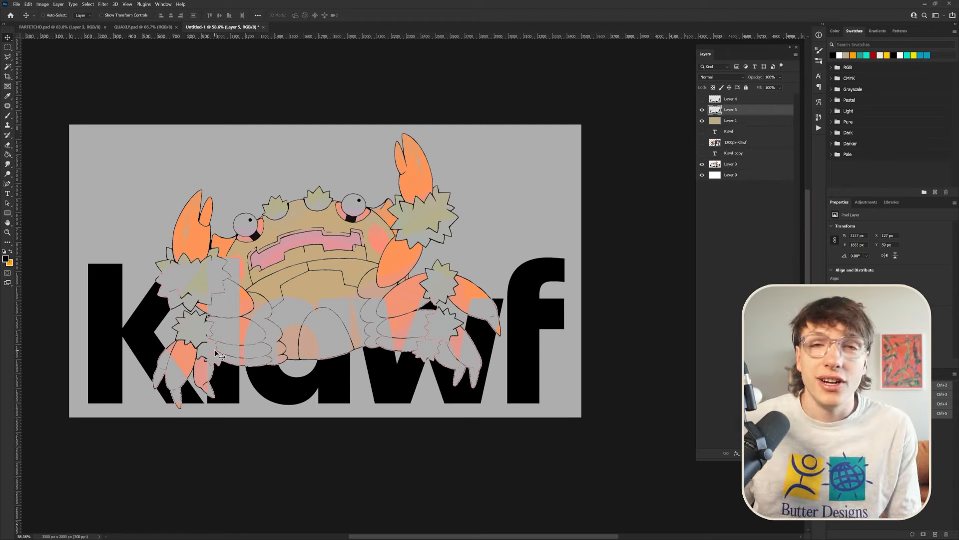
scroll(395, 320, down, 2)
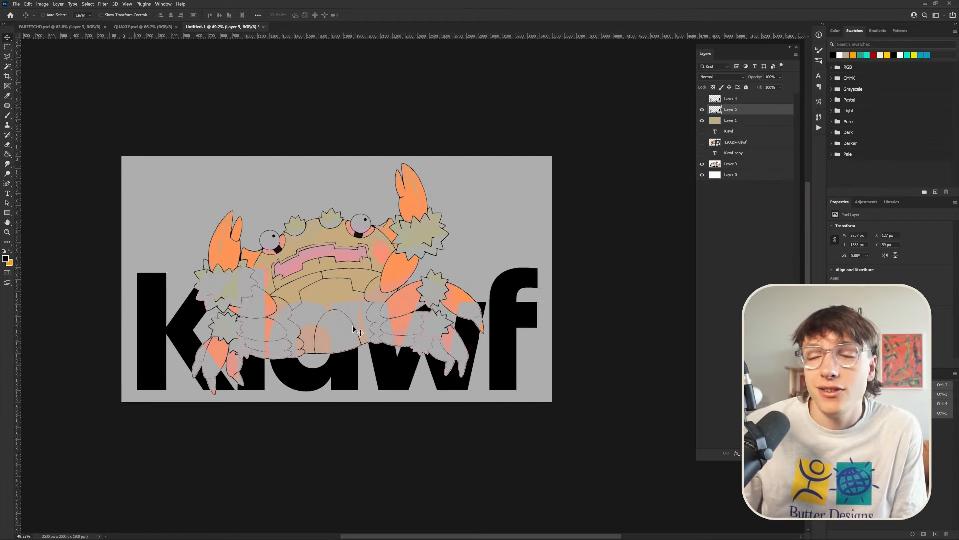
scroll(355, 427, down, 1)
scroll(347, 350, up, 1)
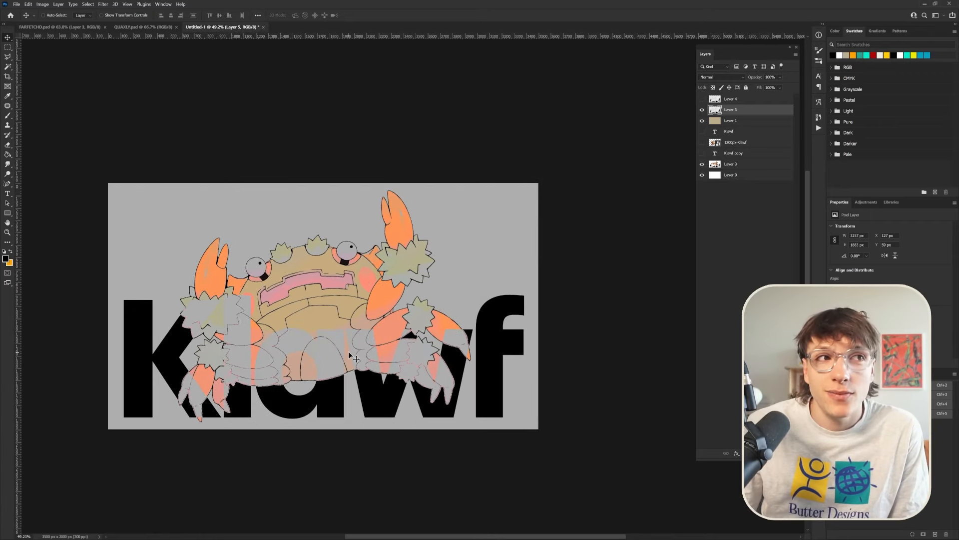
Stamp the visible artwork into a new layer above Layer 5 and strengthen its contrast with Levels, using a black input of 107
right_click(737, 109)
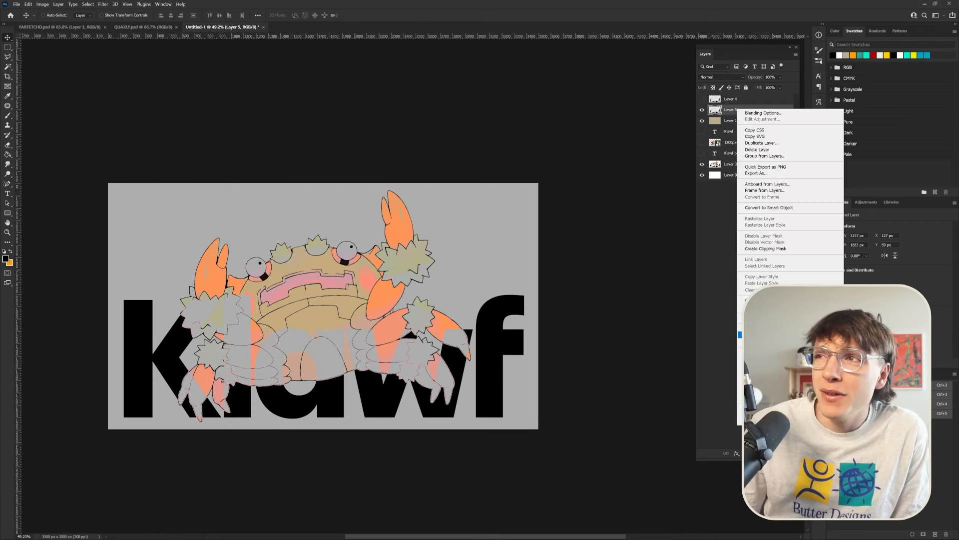
key(ctrl+shift+alt+e)
key(ctrl+l)
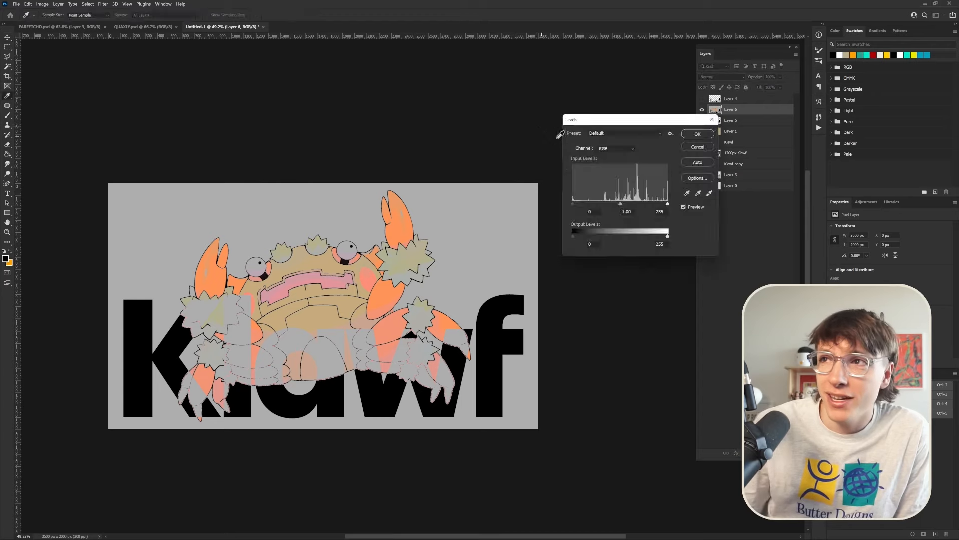
drag(573, 205, 612, 198)
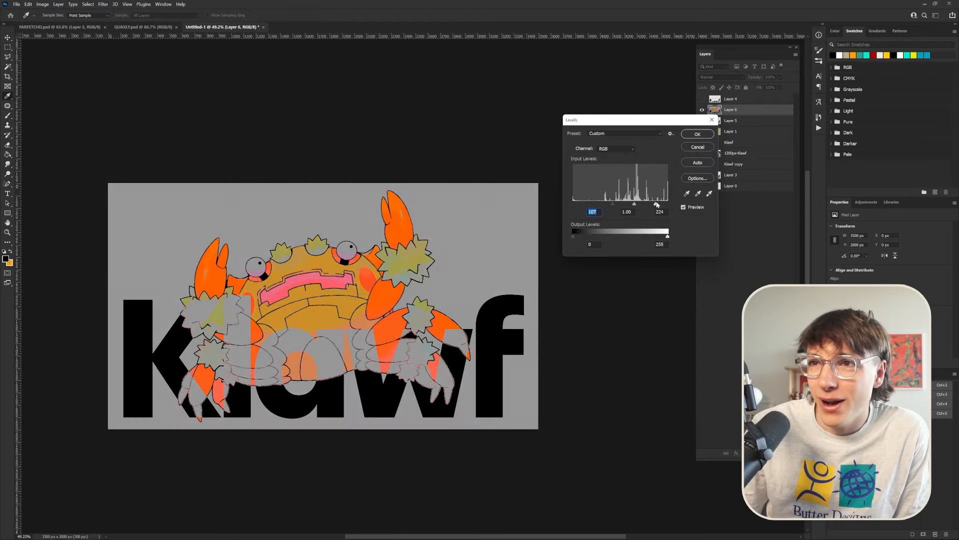
key(Return)
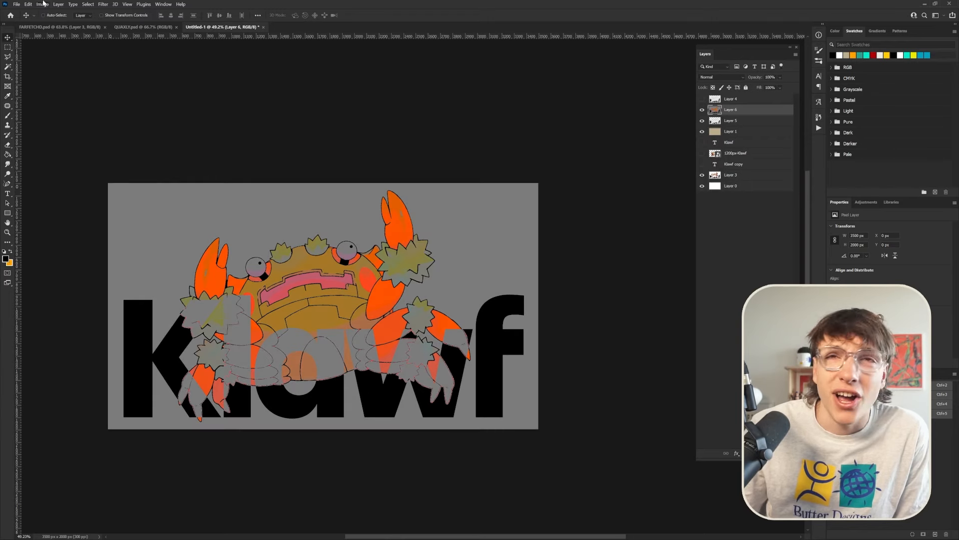
Shift the stamped Layer 6 with Hue/Saturation to hue -14 and saturation +16 and intensify its reds and oranges
key(ctrl+u)
drag(605, 97, 601, 100)
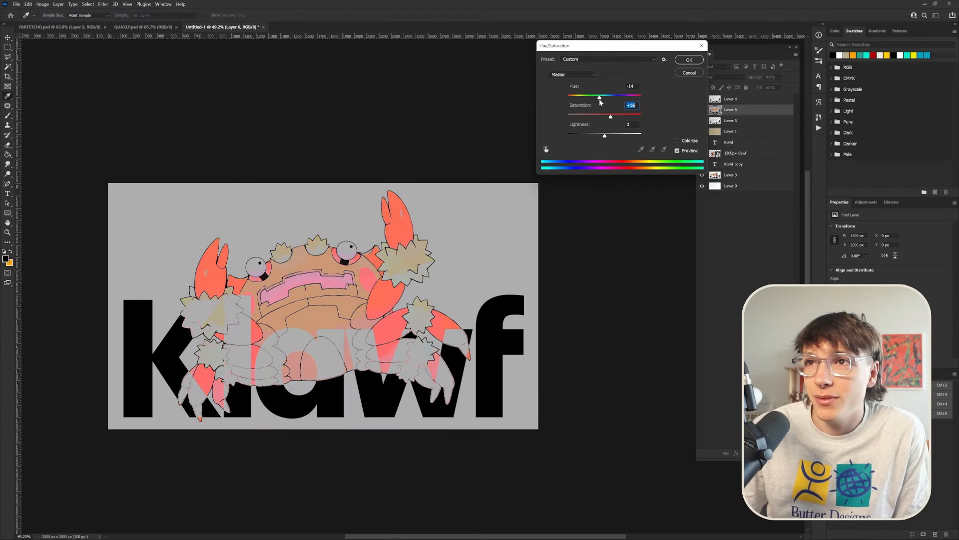
click(689, 60)
key(ctrl+l)
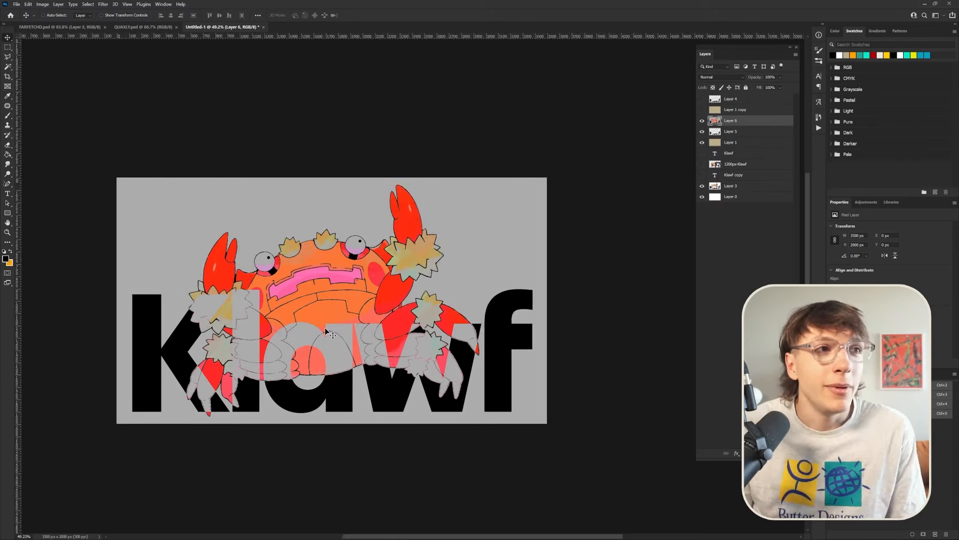
Apply Brightness/Contrast to Layer 6 with brightness 8 and contrast 67
scroll(327, 332, up, 1)
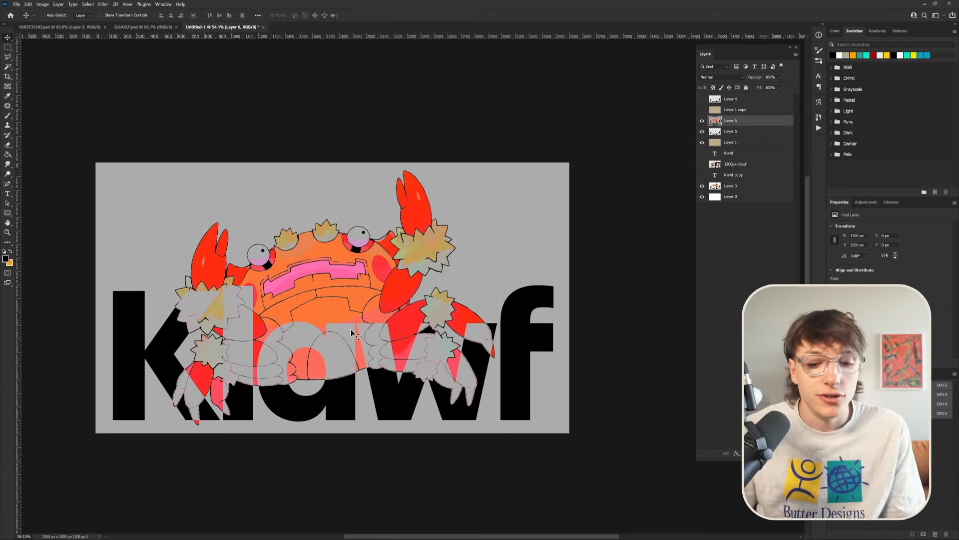
click(42, 4)
mouse_move(75, 21)
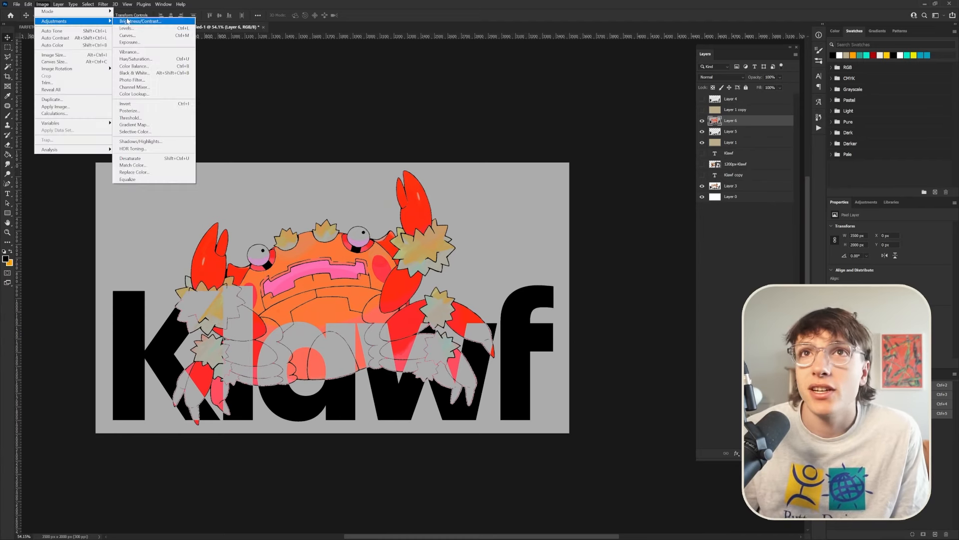
click(128, 21)
mouse_move(689, 152)
mouse_down()
mouse_move(705, 153)
mouse_move(713, 171)
mouse_move(683, 154)
mouse_move(693, 155)
mouse_up()
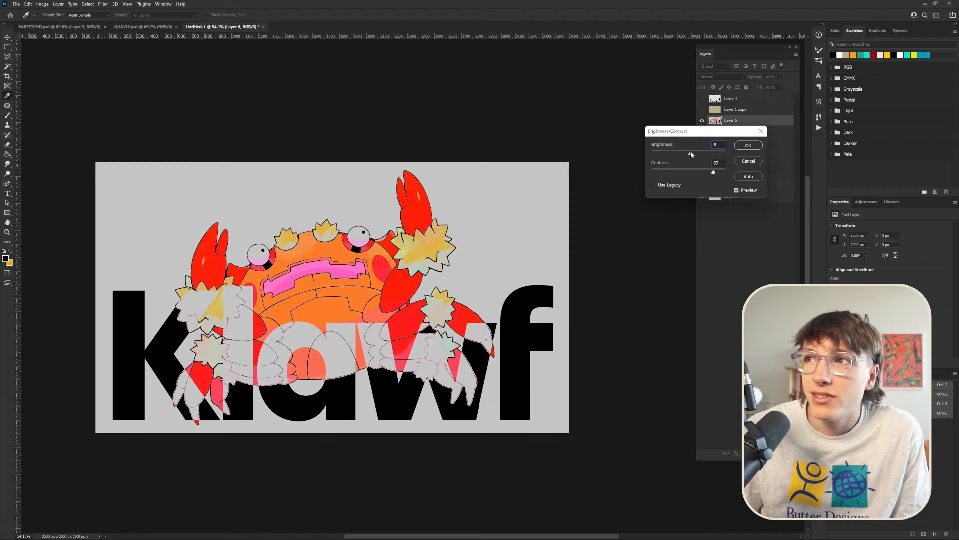
click(748, 145)
key(v)
key(ctrl+0)
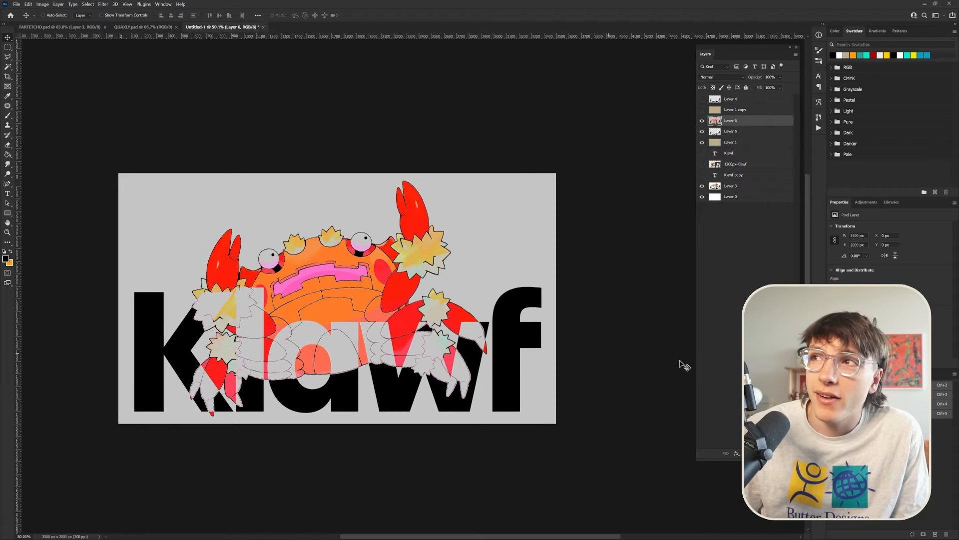
Show the beige Layer 1 copy above the crab artwork and set its blending mode to Overlay
click(702, 109)
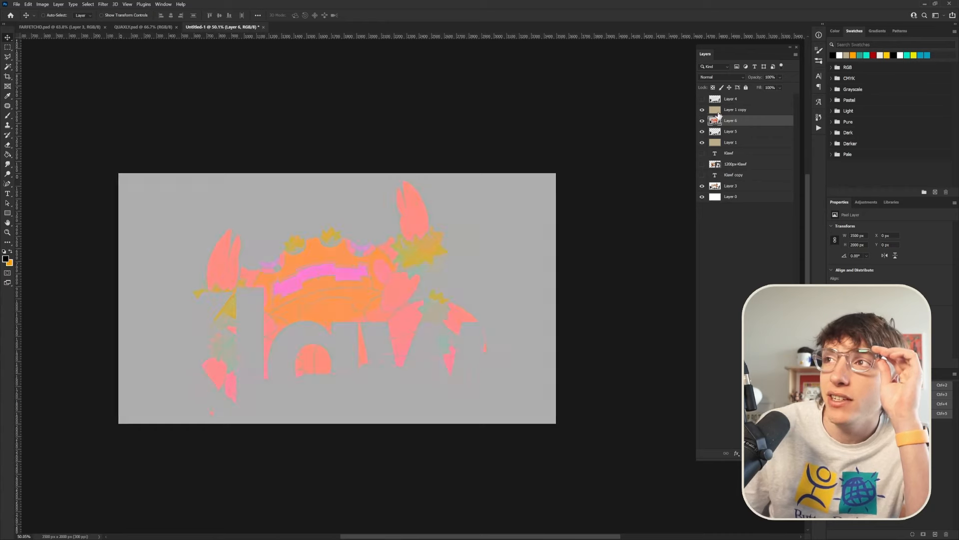
click(734, 110)
click(716, 78)
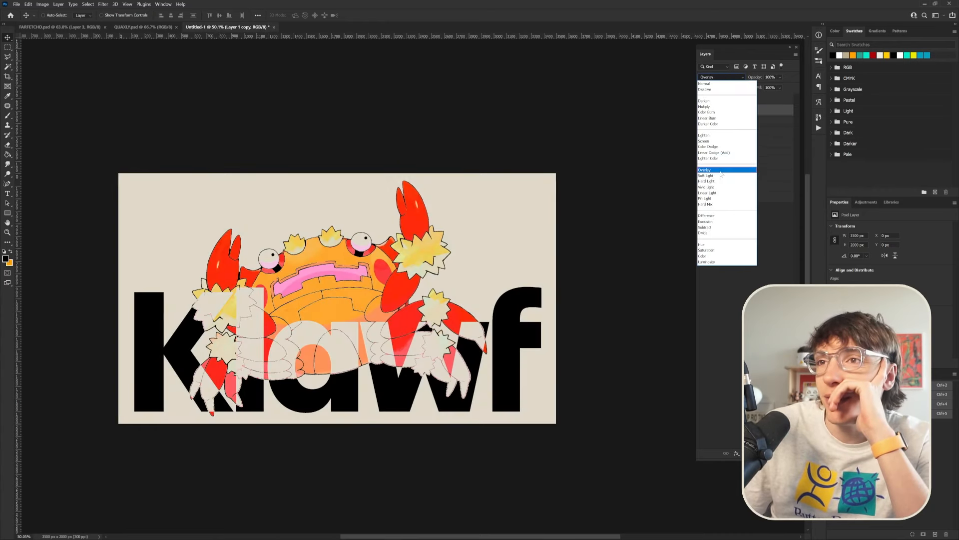
click(715, 171)
Toggle the visibility of Layer 1 copy to compare the artwork with and without the beige overlay
click(702, 111)
click(702, 110)
click(702, 110)
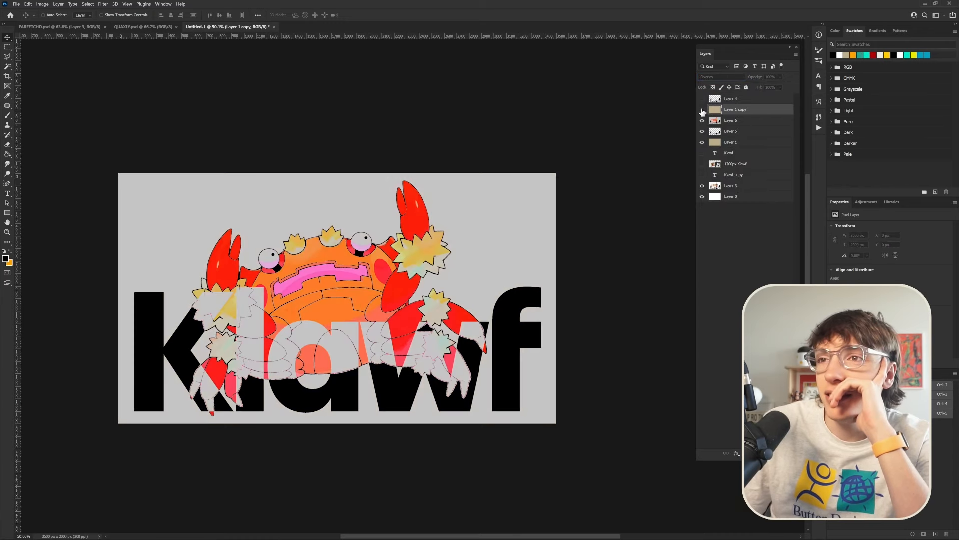
click(702, 110)
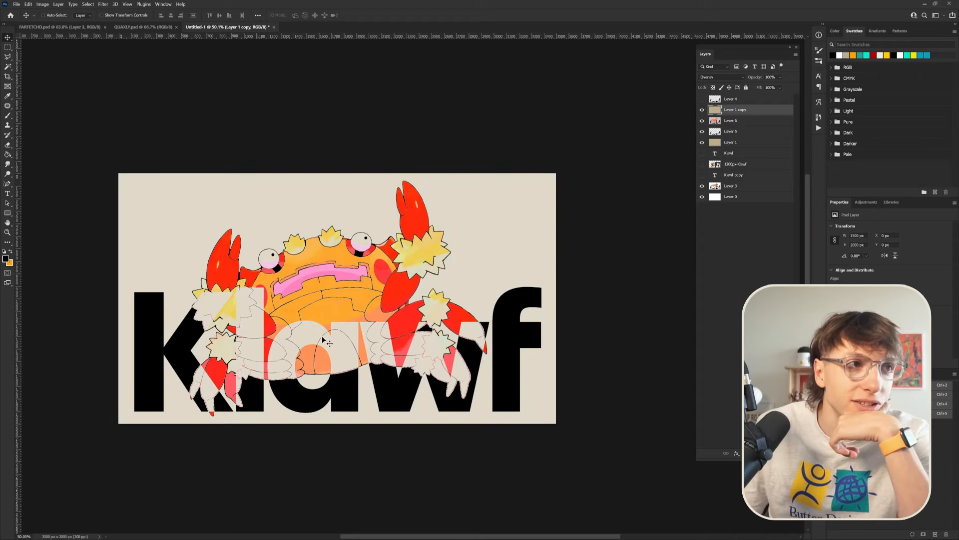
Create a new layer above Layer 1 copy for brush painting and give it a 5 px outside stroke in black
scroll(451, 343, down, 2)
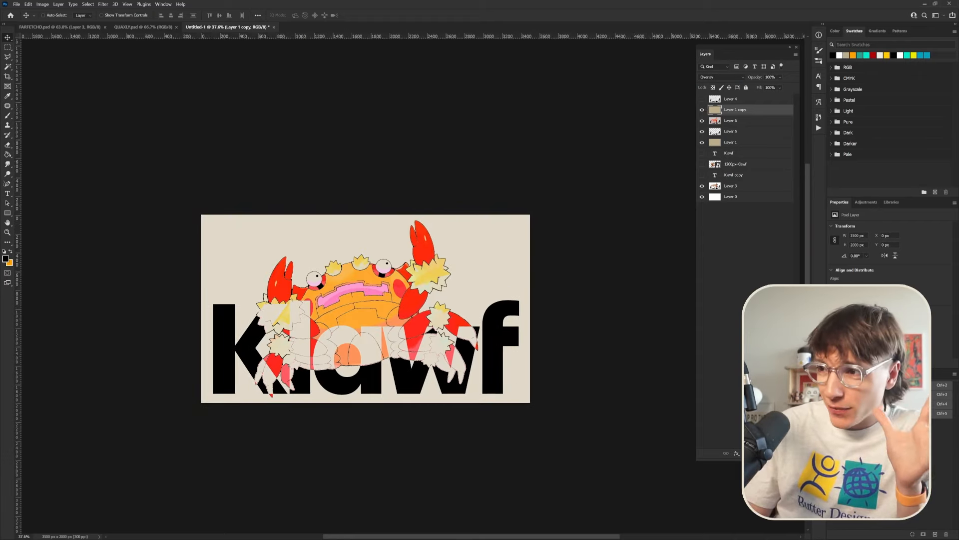
key(ctrl+shift+alt+n)
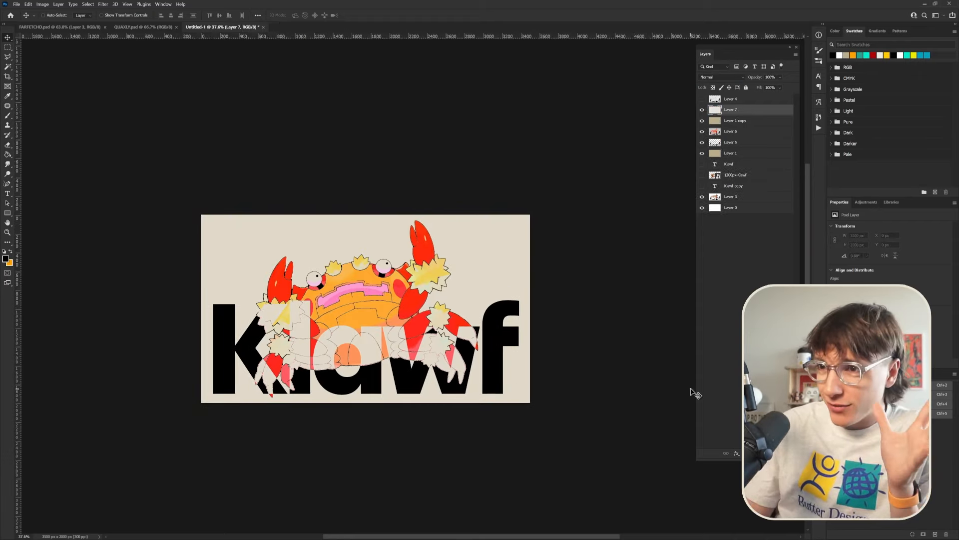
click(9, 116)
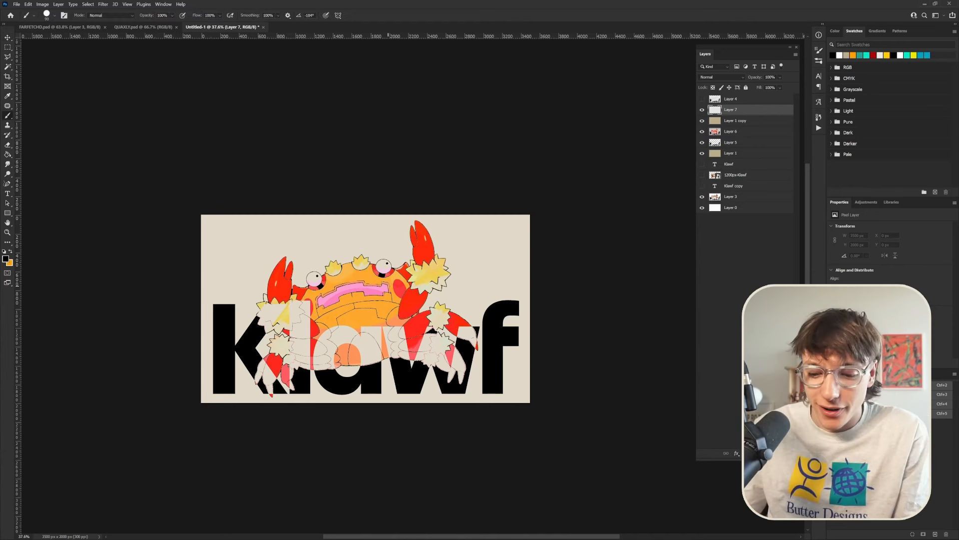
right_click(738, 111)
click(755, 113)
click(560, 108)
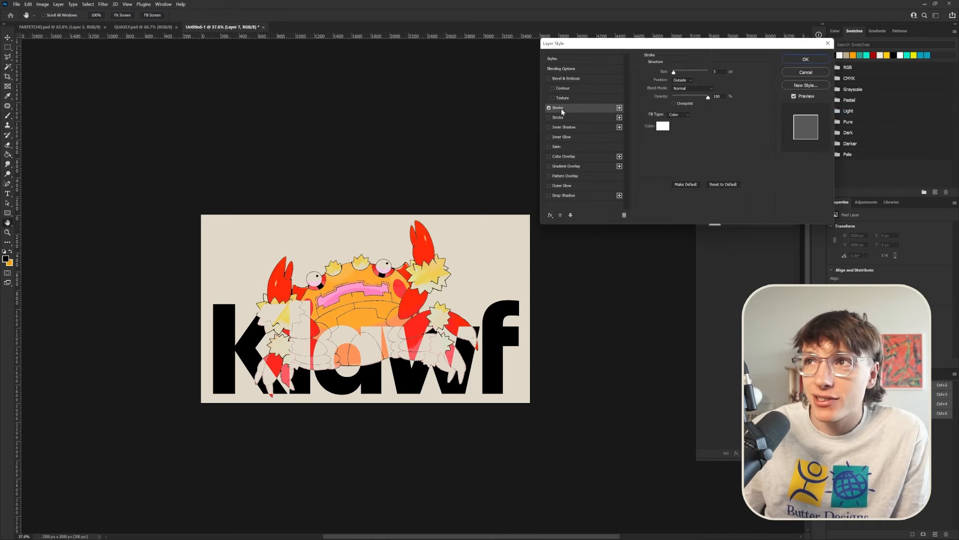
click(662, 126)
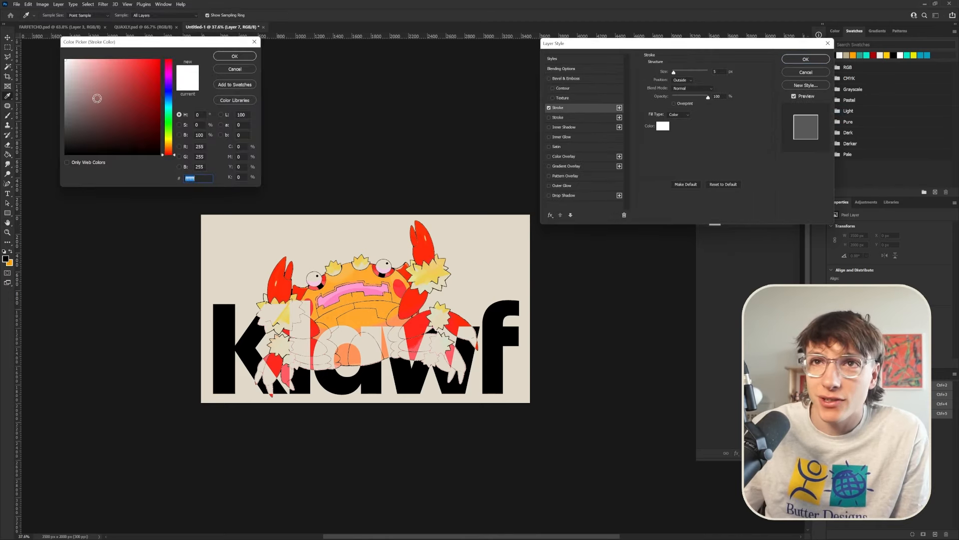
drag(80, 140, 42, 151)
click(225, 57)
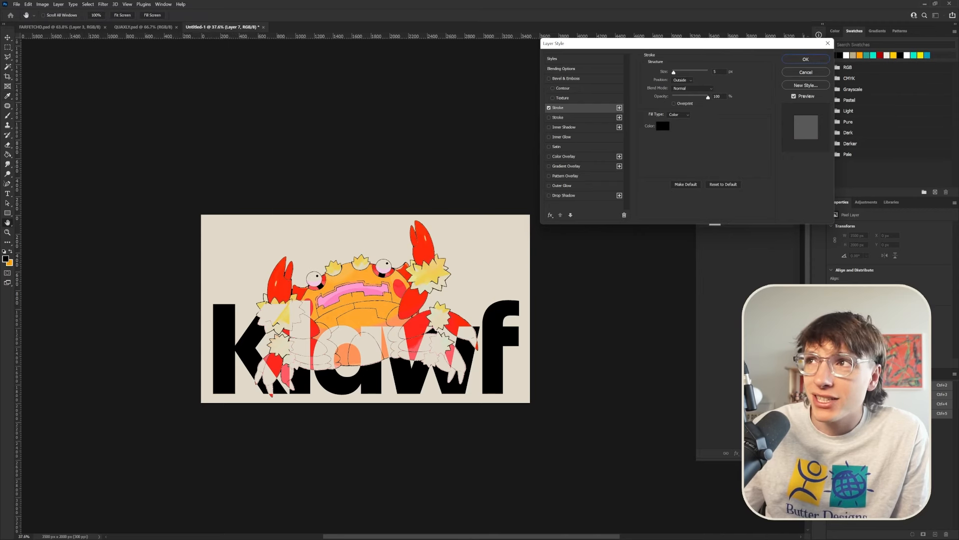
click(803, 59)
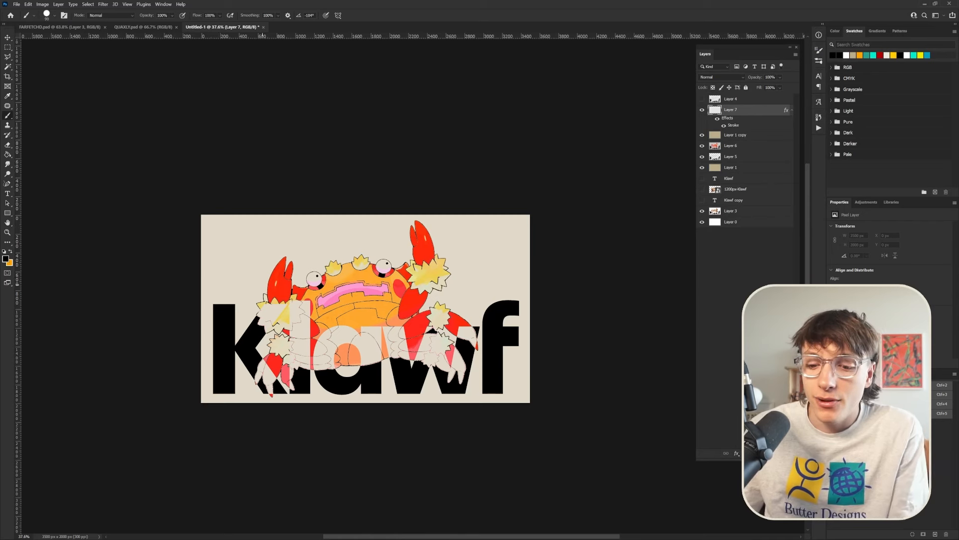
Set the foreground color to white, testing brush strokes over the crab on Layer 7 and undoing them
drag(265, 235, 327, 370)
key(ctrl+z)
click(12, 252)
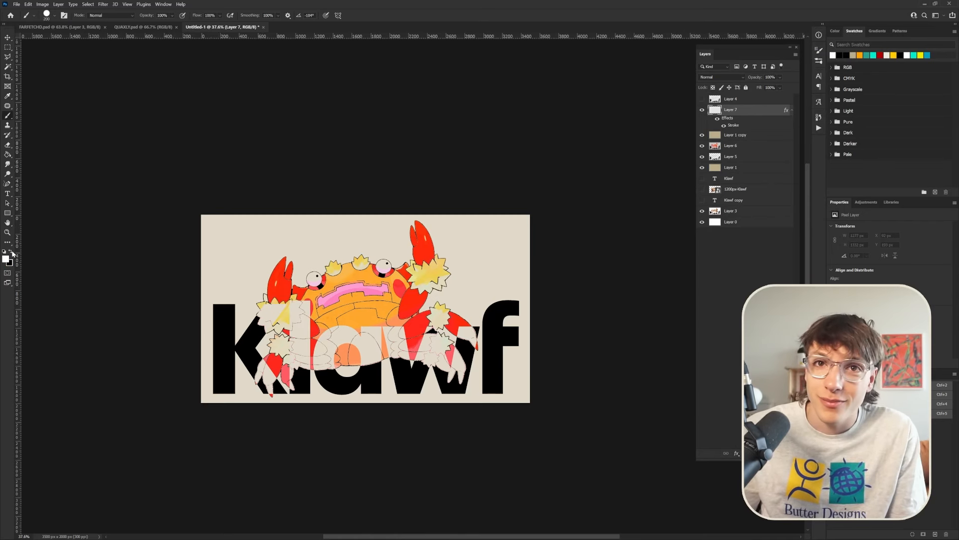
mouse_move(367, 238)
mouse_down()
mouse_move(291, 251)
mouse_move(261, 303)
mouse_move(234, 316)
mouse_move(289, 311)
mouse_move(337, 330)
mouse_move(442, 310)
mouse_up()
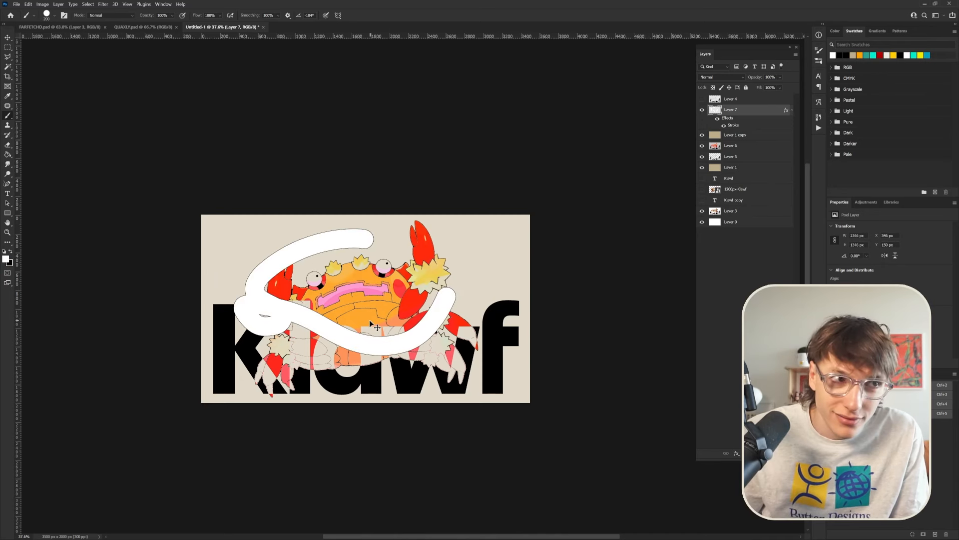
key(ctrl+z)
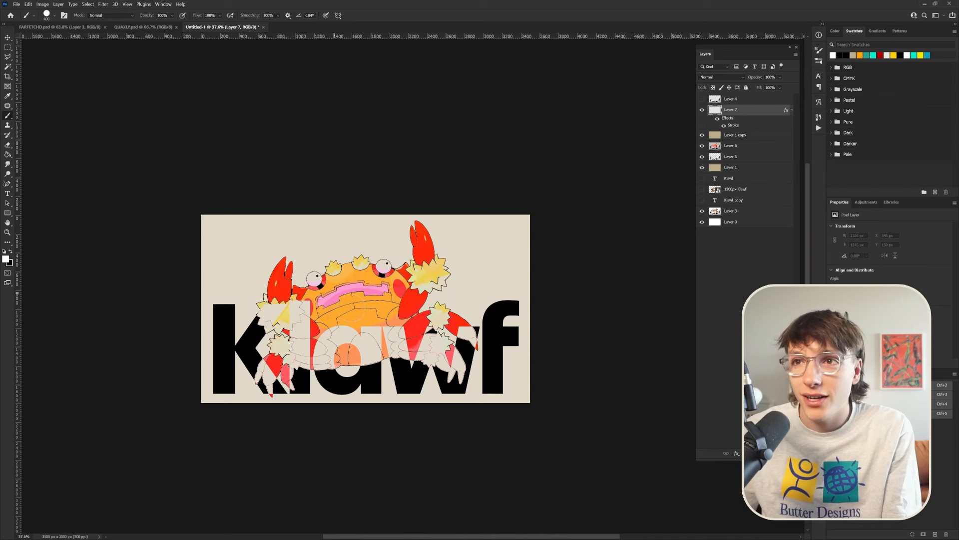
Paint a thick white zigzag shape about 3229 by 1657 px over the crab with a larger brush, and adjust its placement
mouse_move(274, 265)
mouse_down()
mouse_move(235, 325)
mouse_move(360, 250)
mouse_move(307, 360)
mouse_up()
mouse_move(307, 397)
mouse_down()
mouse_move(479, 265)
mouse_move(394, 380)
mouse_move(578, 390)
mouse_up()
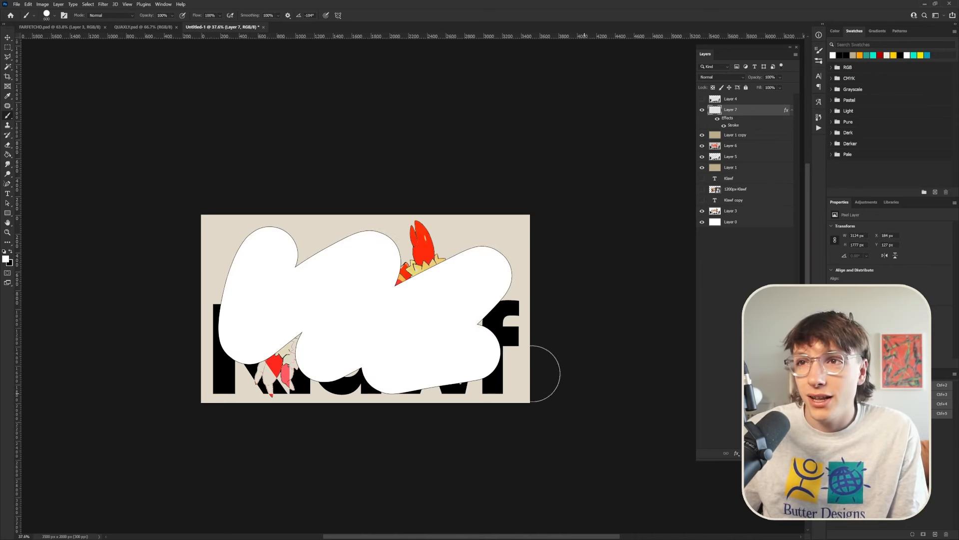
key(ctrl+z)
mouse_move(288, 277)
mouse_down()
mouse_move(260, 265)
mouse_move(350, 280)
mouse_move(325, 350)
mouse_move(381, 388)
mouse_move(457, 360)
mouse_up()
key(ctrl+t)
drag(429, 291, 445, 299)
key(Return)
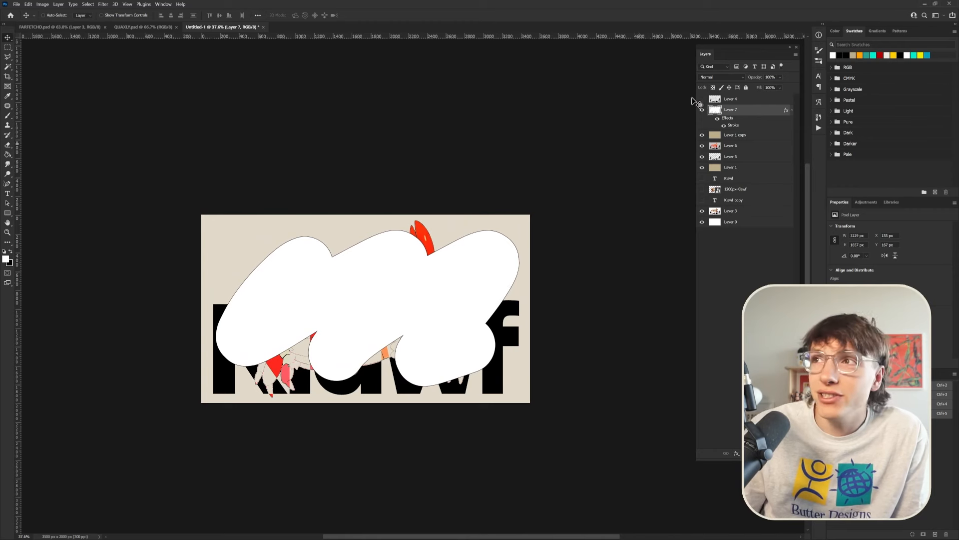
Try the Color blending mode on Layer 7's white zigzag shape
click(740, 76)
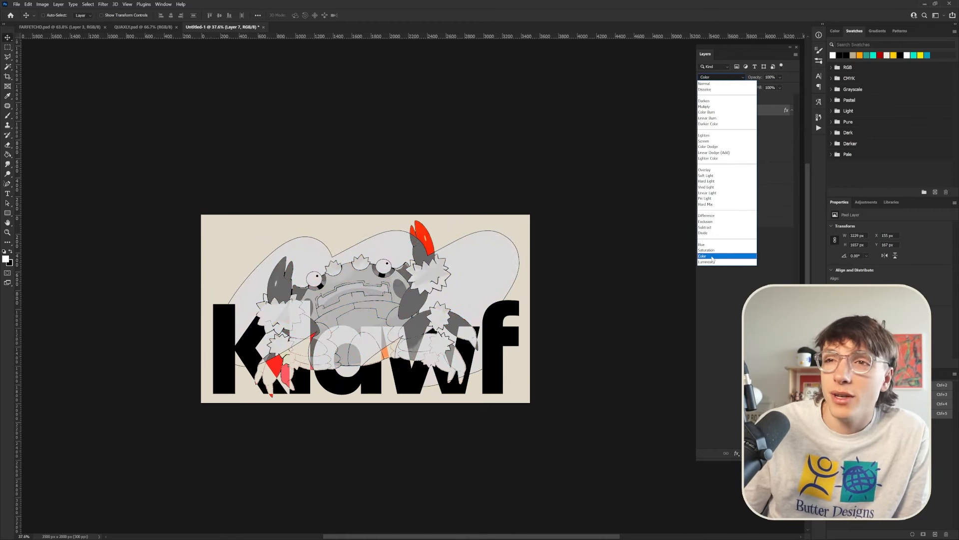
key(Escape)
Recolor the zigzag shape yellow-orange beneath Layer 1 copy and stack the Layer 5 line art above it
scroll(362, 384, up, 2)
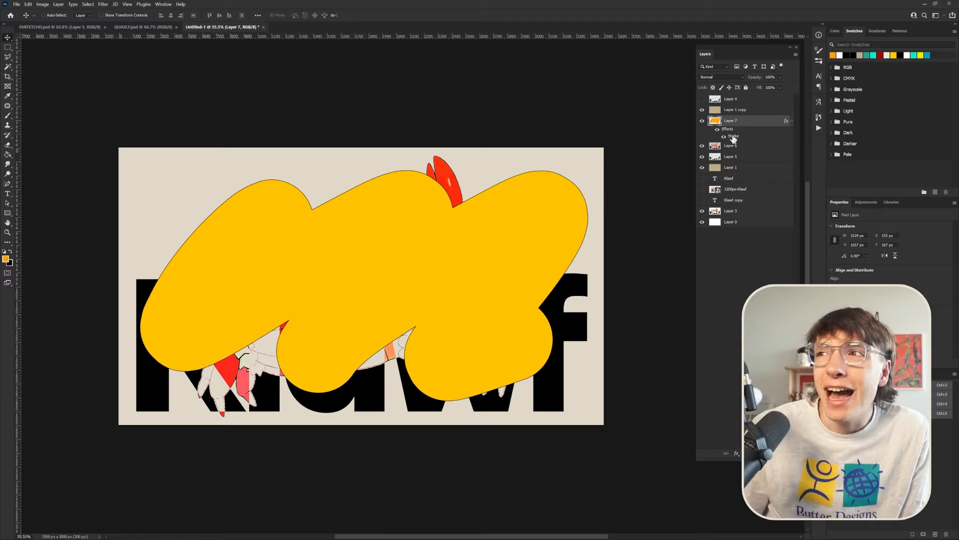
drag(734, 122, 737, 124)
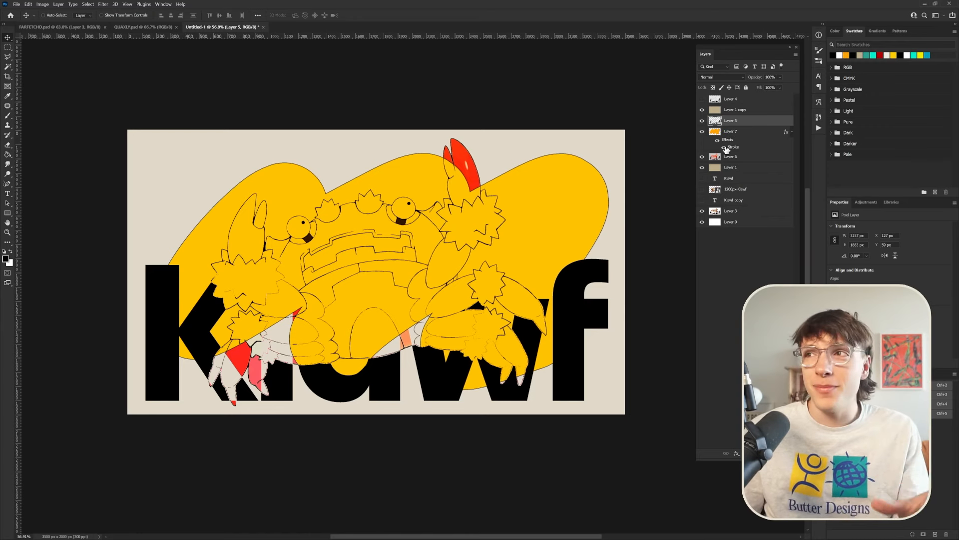
Try cutting the raised claw's area out of Layer 7 with a Magic Wand selection from the 1200px-Klawf layer, and undo it
click(738, 159)
click(736, 190)
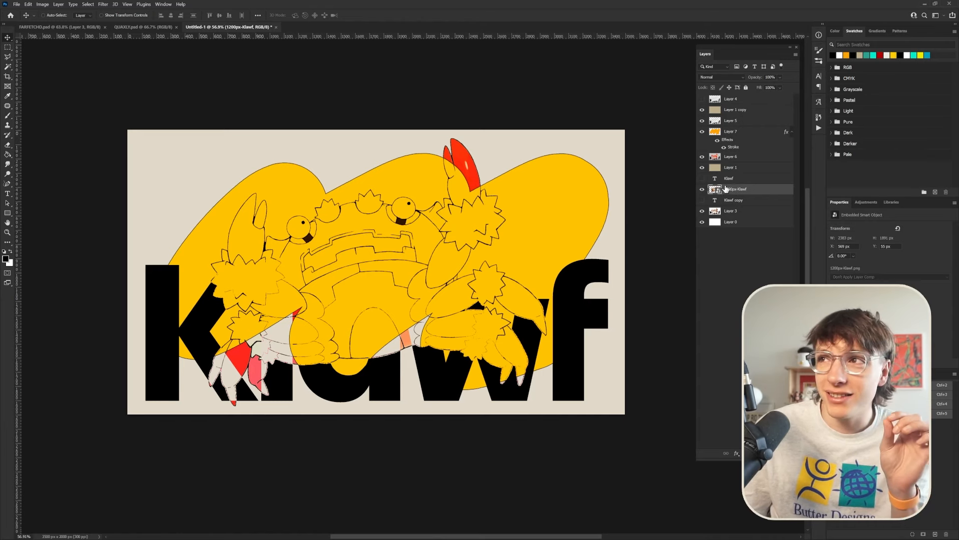
click(8, 66)
click(247, 242)
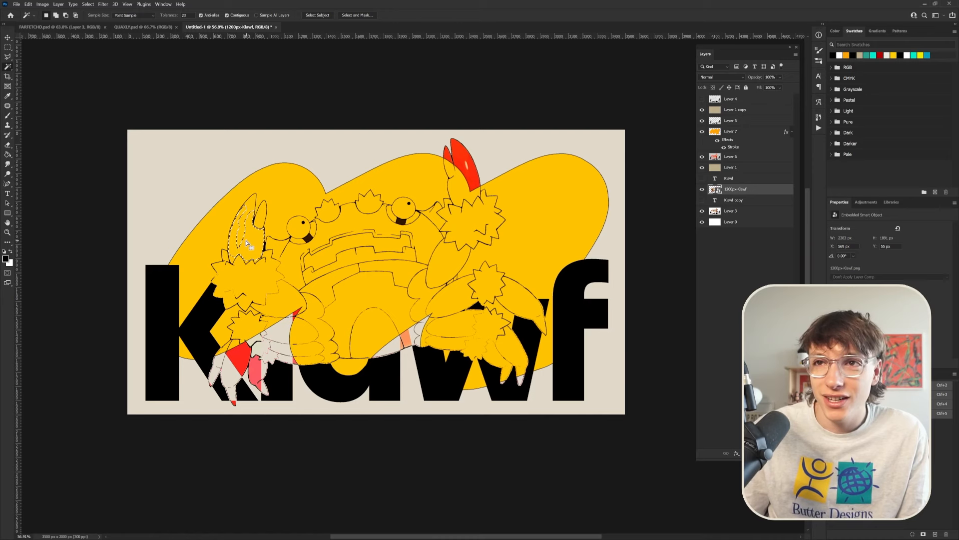
click(734, 132)
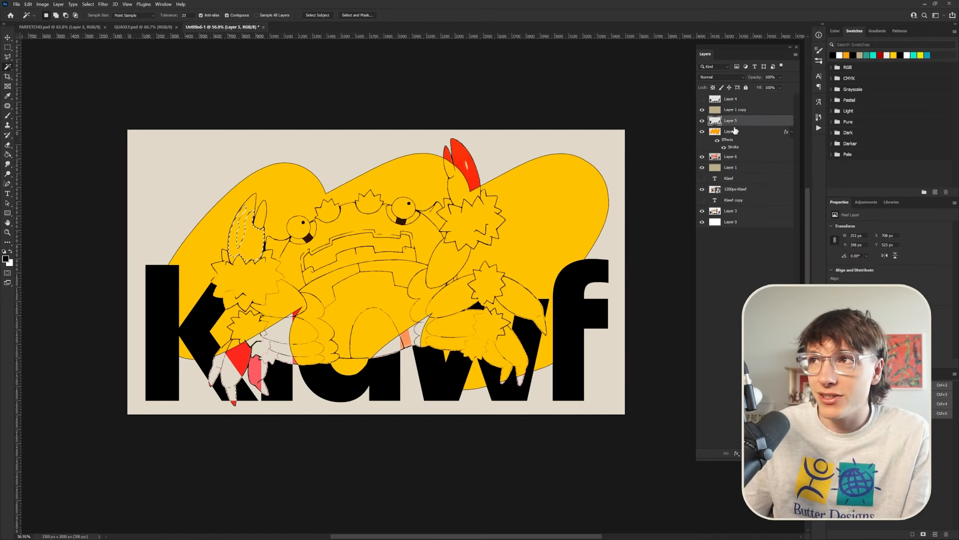
key(Delete)
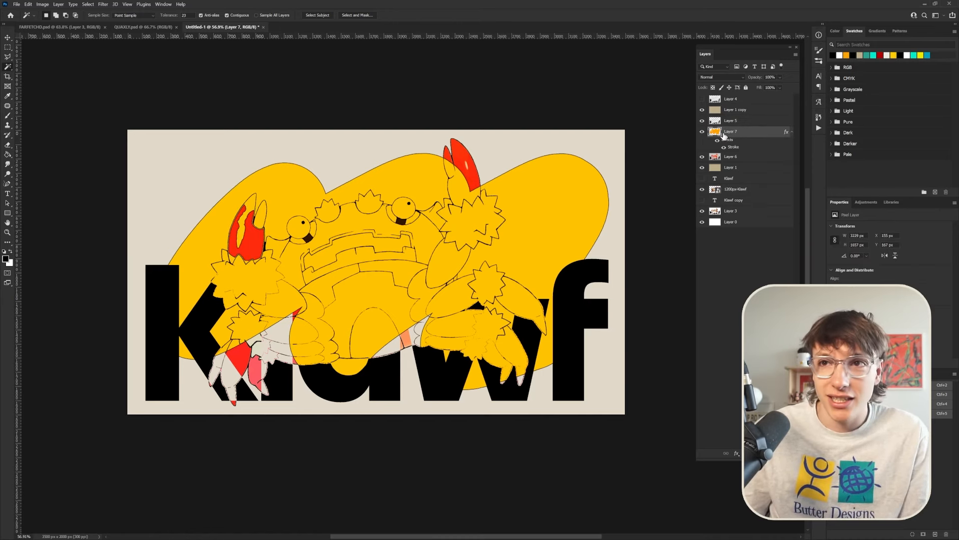
scroll(273, 245, up, 2)
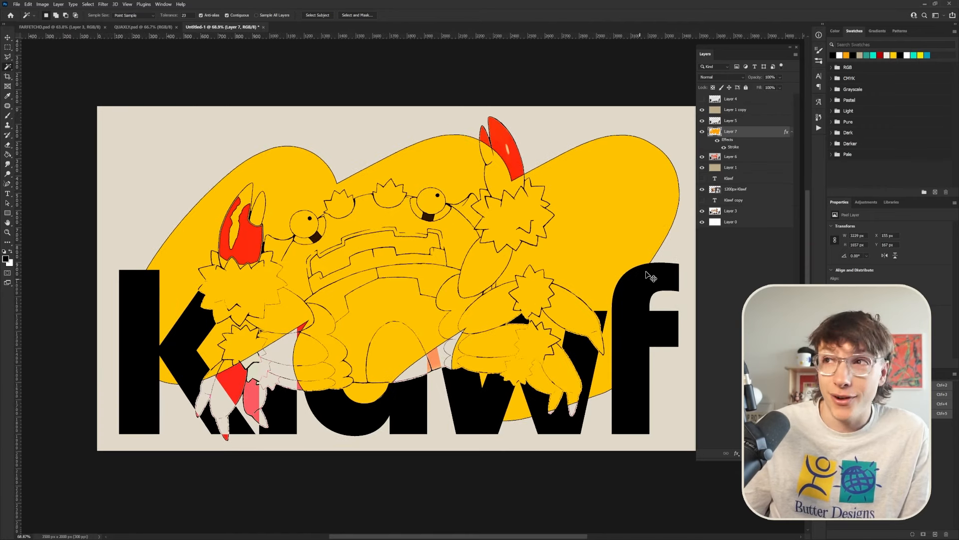
key(ctrl+z)
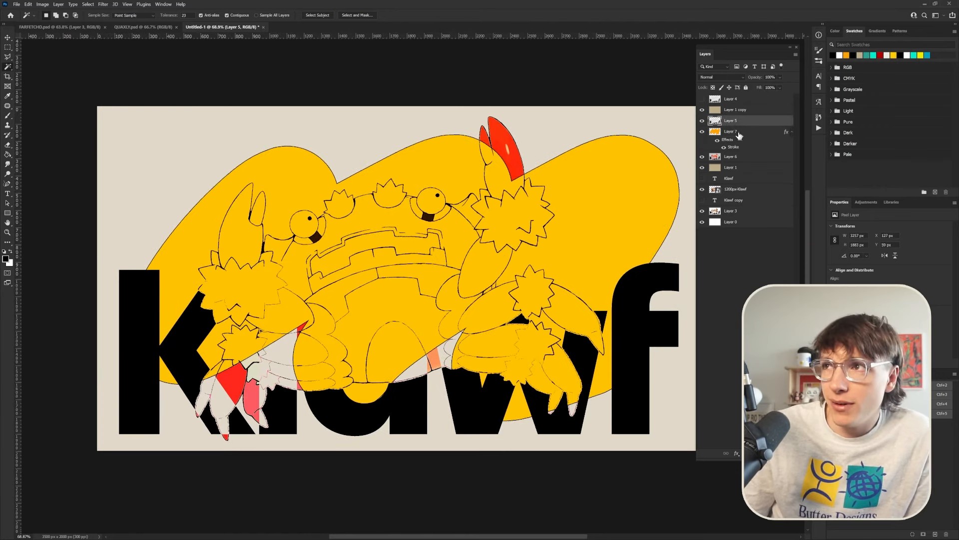
Duplicate Layer 7 and rasterize the layer style of the yellow zigzag copy
key(ctrl+j)
right_click(733, 132)
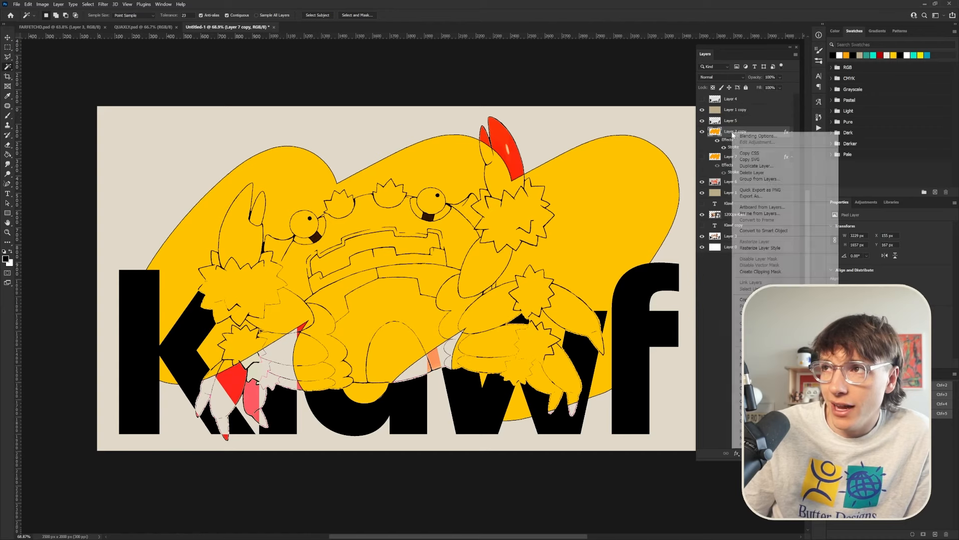
click(760, 249)
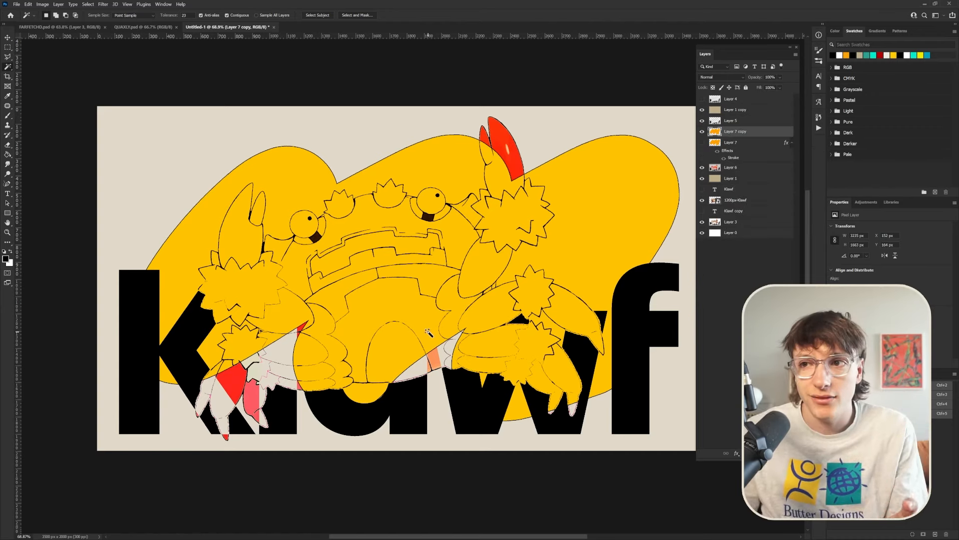
Set the Magic Wand tolerance to 76 and cut the left claw's large pincer, selected from 1200px-Klawf, out of Layer 7 copy
click(725, 200)
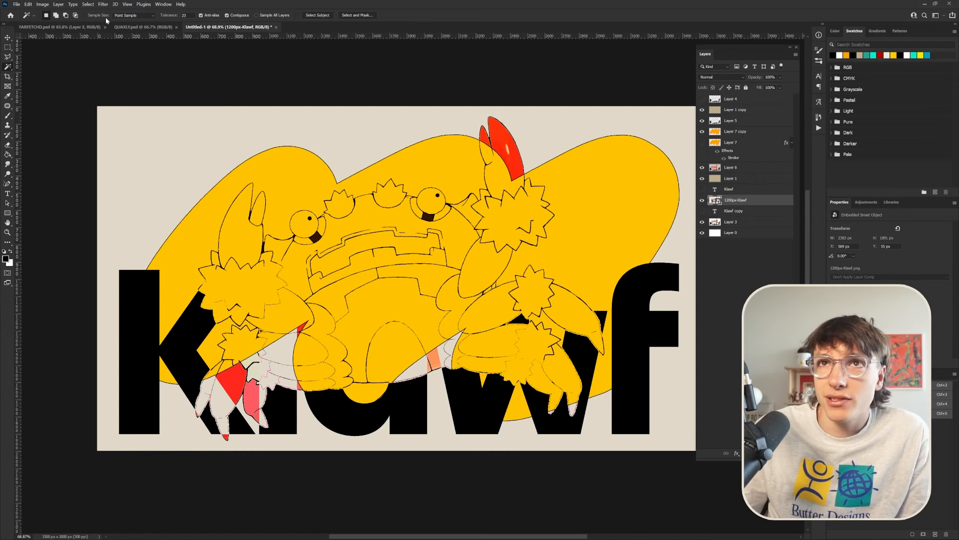
drag(165, 17, 177, 15)
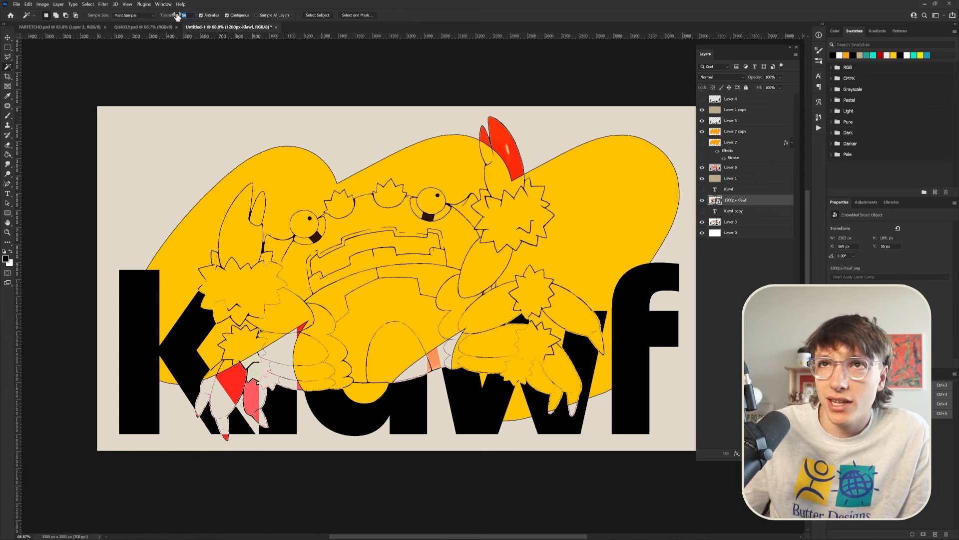
text(76)
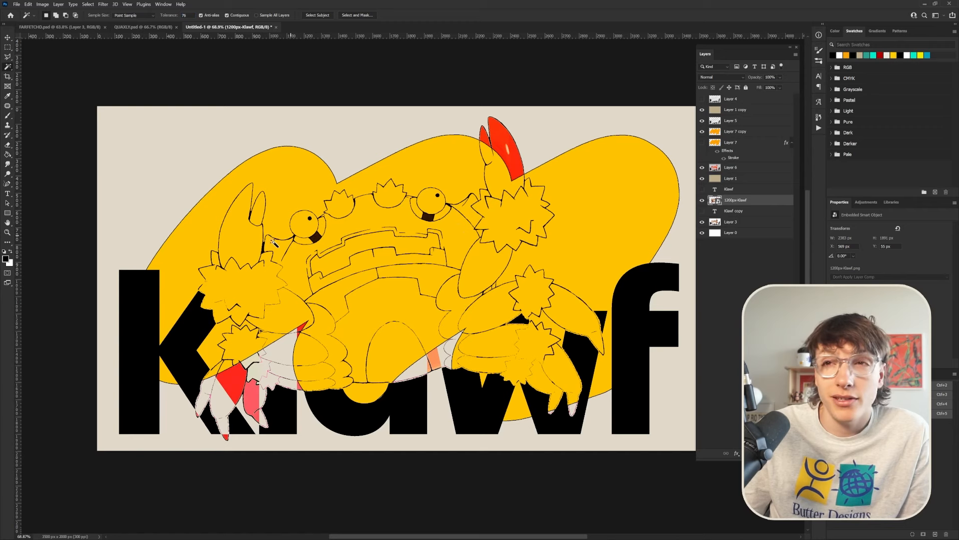
click(245, 247)
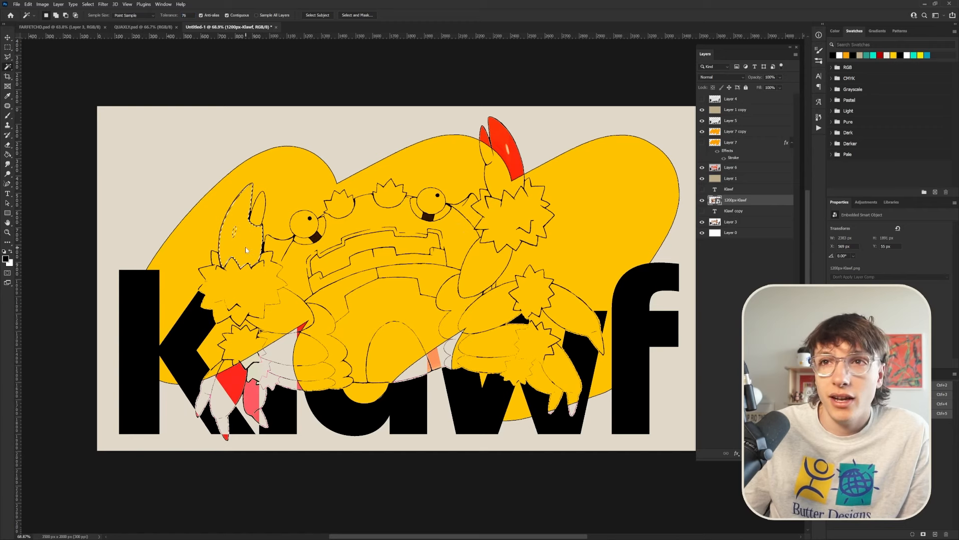
click(738, 131)
key(Delete)
Select the left claw's small pincer on the 1200px-Klawf layer and delete that area from Layer 7 copy
click(261, 216)
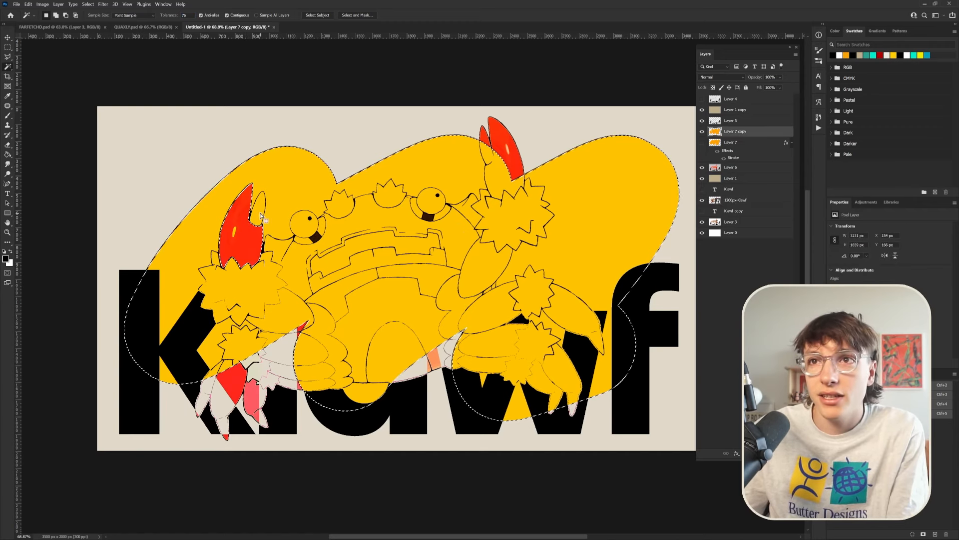
ctrl+click(280, 227)
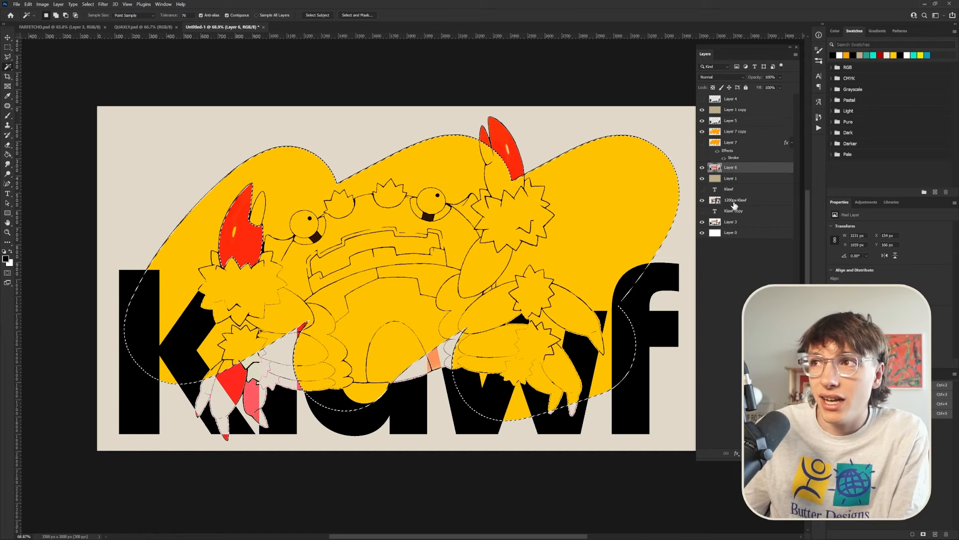
ctrl+click(247, 217)
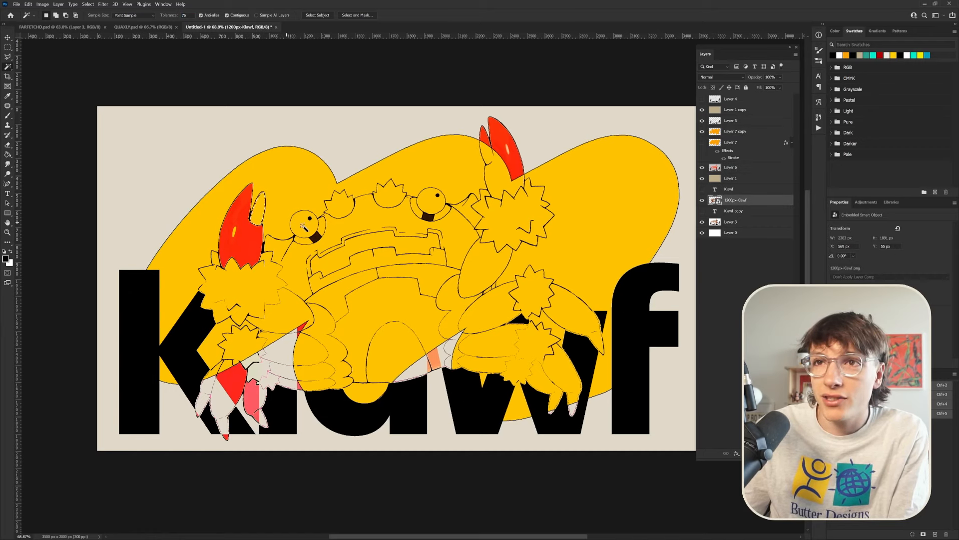
key(Delete)
Cut the whites of both eyes out of Layer 7 copy, keep the original Layer 7 hidden, and clear the selection
click(505, 204)
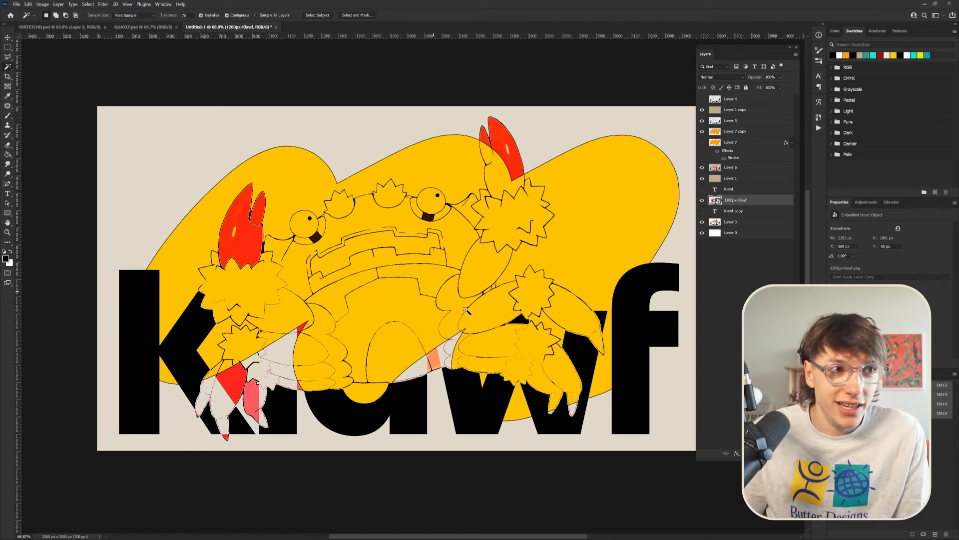
scroll(468, 307, up, 1)
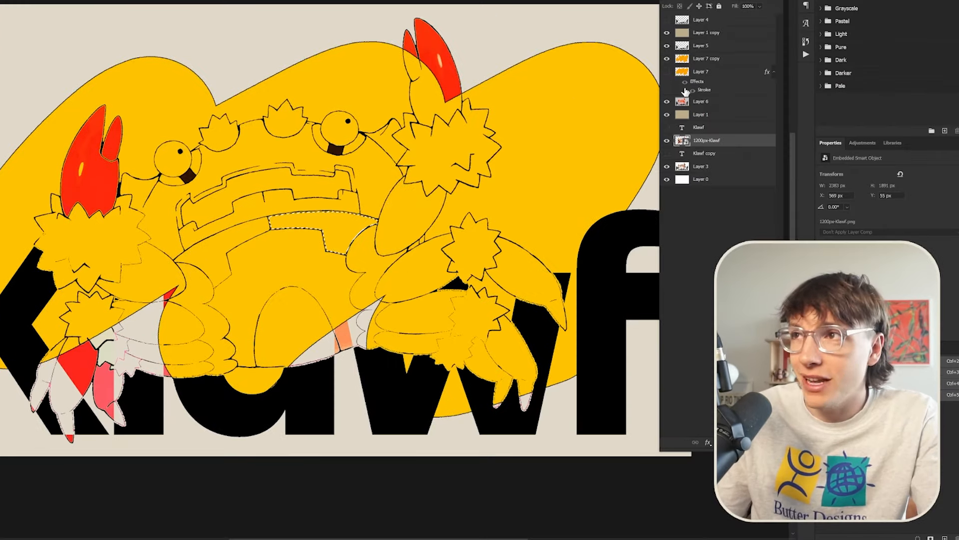
click(710, 131)
click(702, 131)
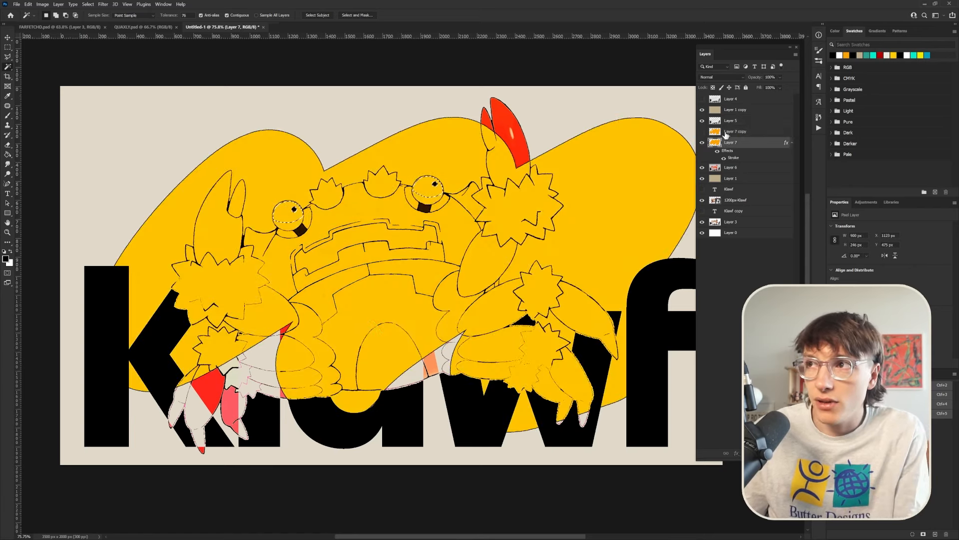
click(727, 134)
click(702, 143)
click(702, 132)
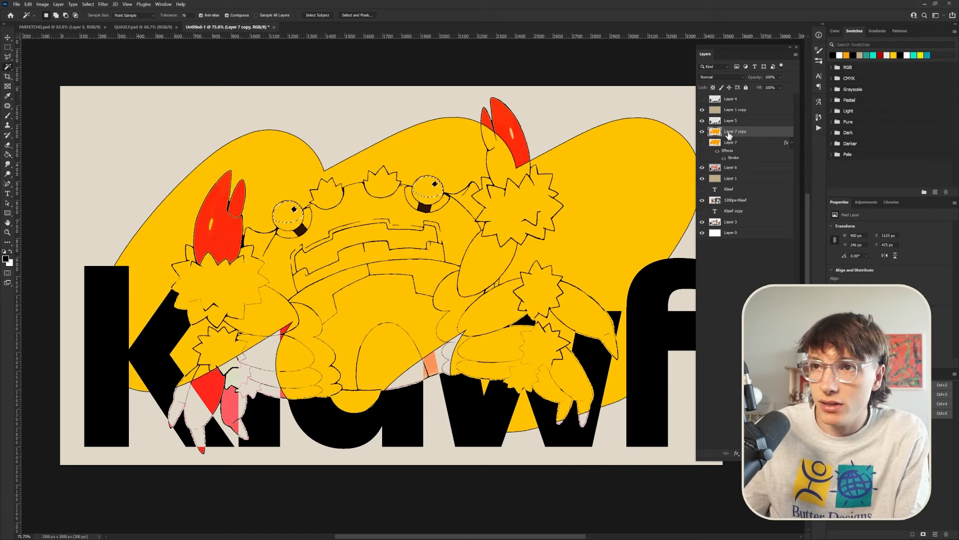
key(Delete)
key(ctrl+d)
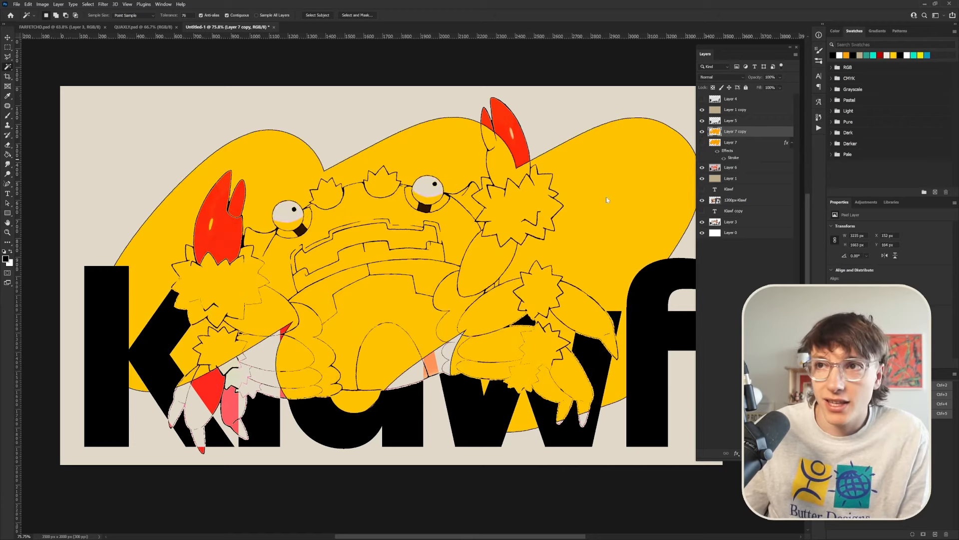
Cut the mouth and the right arm segment beneath the bristly cuff out of Layer 7 copy, using selections from 1200px-Klawf
scroll(417, 287, down, 3)
scroll(419, 290, up, 3)
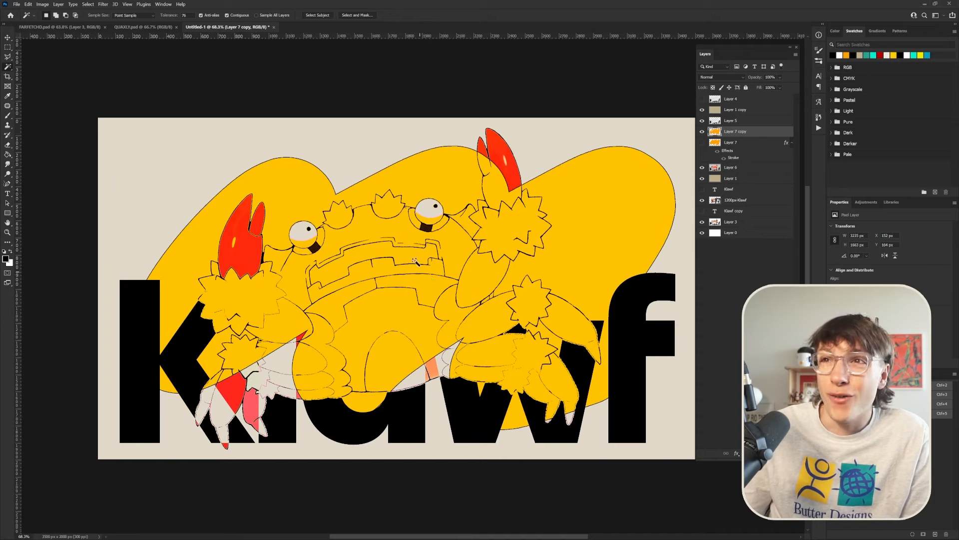
click(734, 202)
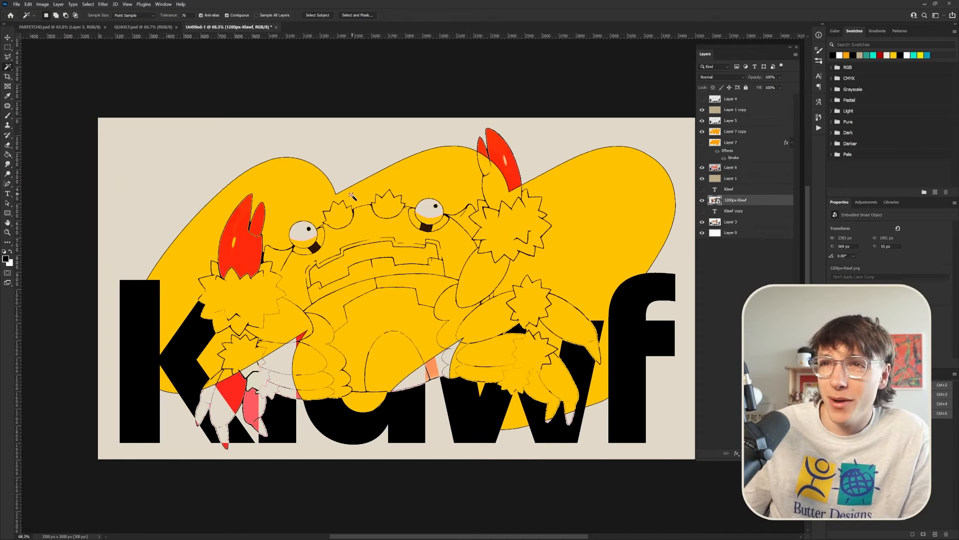
click(740, 202)
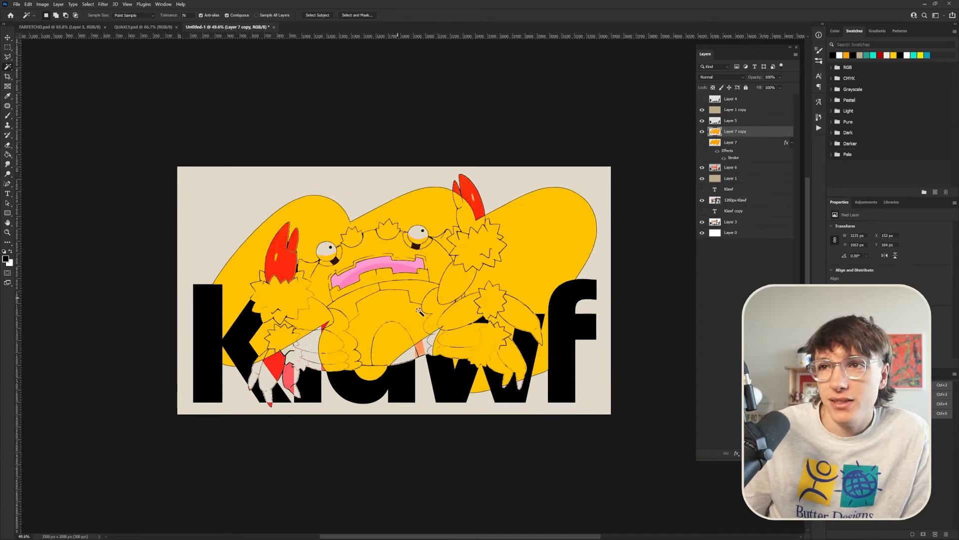
scroll(419, 311, up, 1)
scroll(531, 342, up, 1)
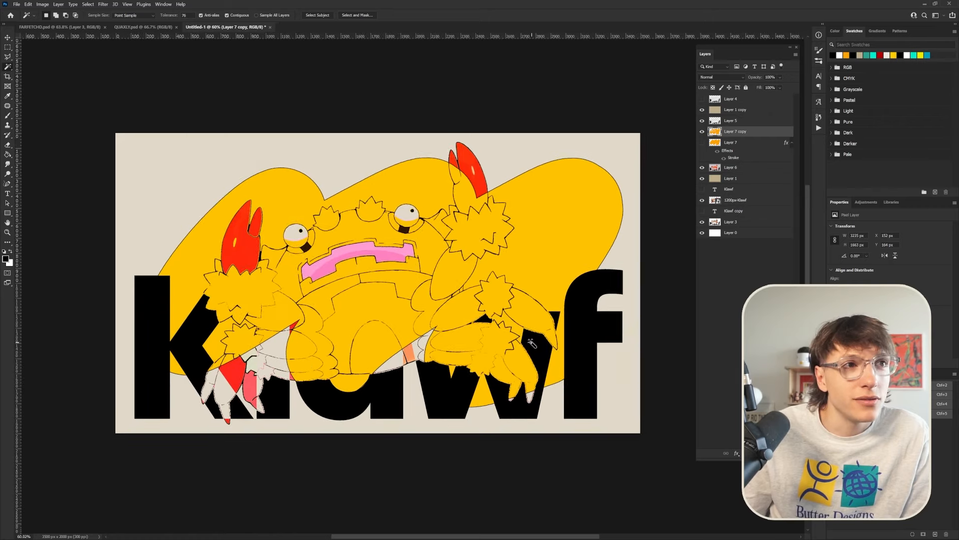
scroll(532, 343, up, 1)
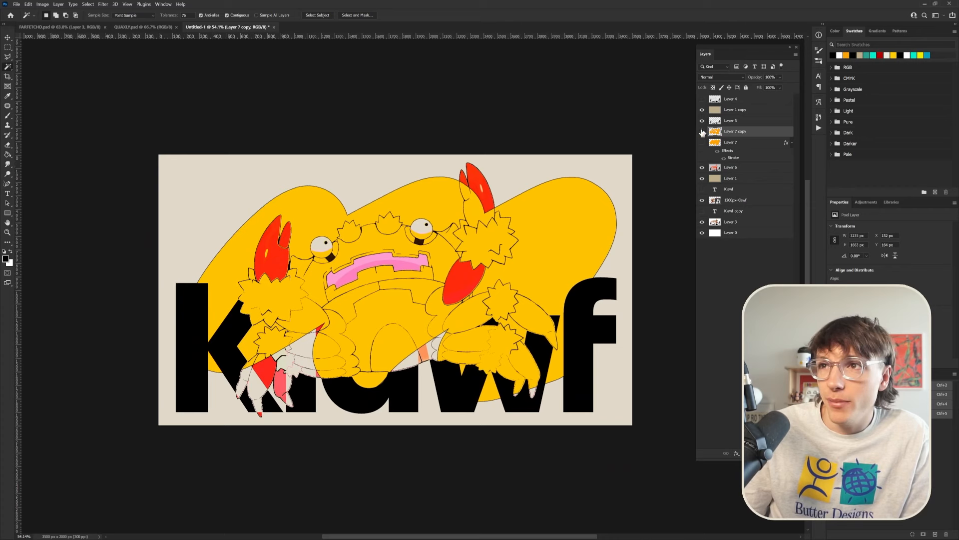
click(702, 133)
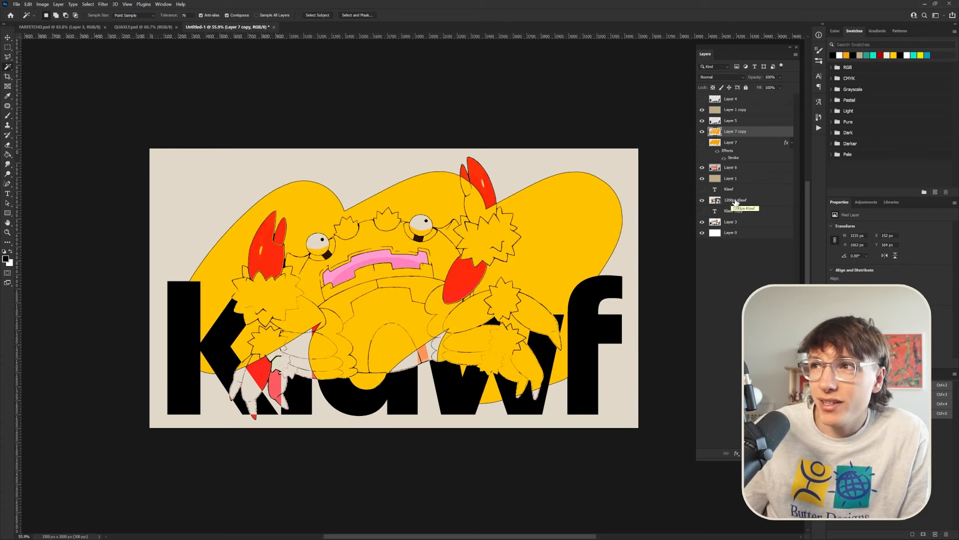
Try cutting further arm, eye and cheek areas out of Layer 7 copy and touching up the right arm with a smaller brush
click(728, 202)
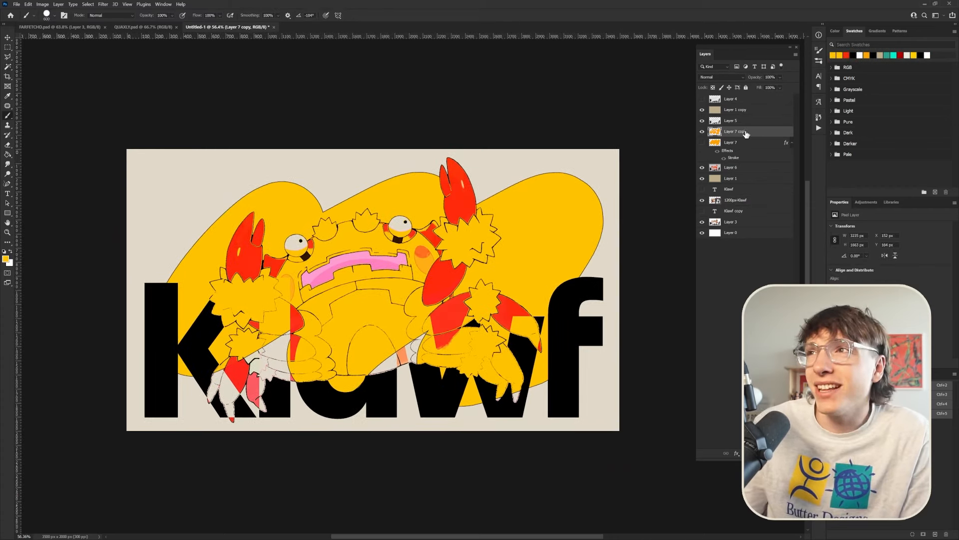
key(bracketleft)
key(bracketleft)
key(bracketleft)
key(bracketleft)
click(448, 323)
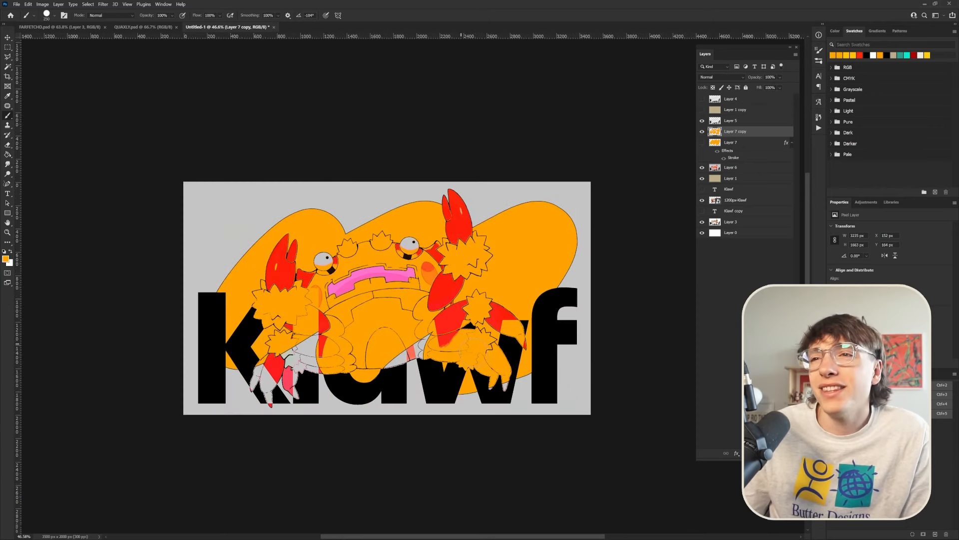
click(702, 110)
click(702, 110)
click(702, 110)
scroll(465, 333, up, 7)
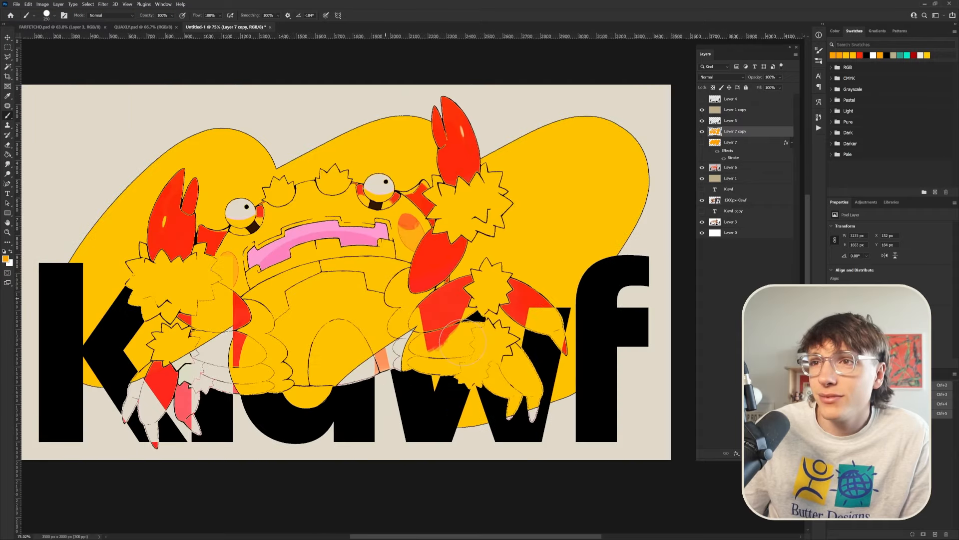
scroll(278, 328, up, 2)
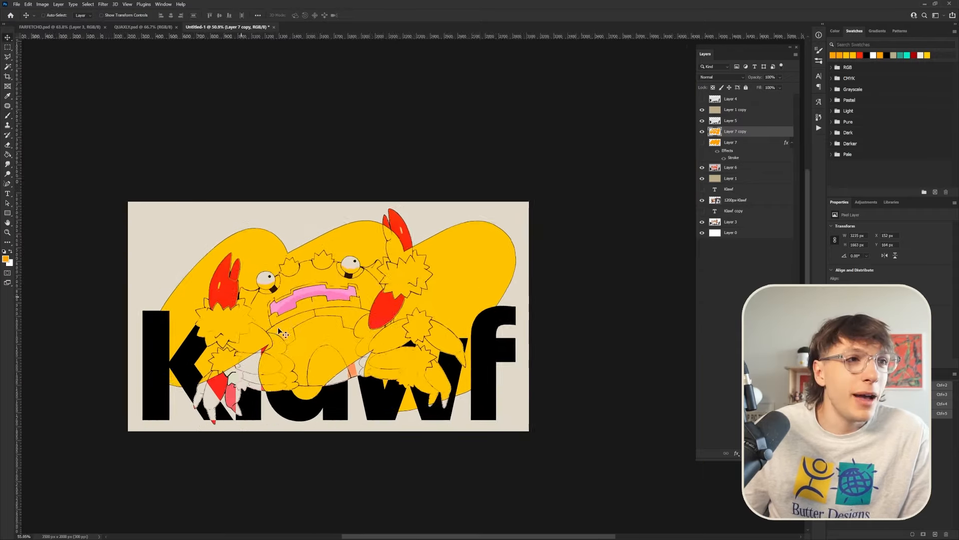
Compare the composition with the Layer 1 copy color overlay hidden and shown
scroll(280, 332, up, 3)
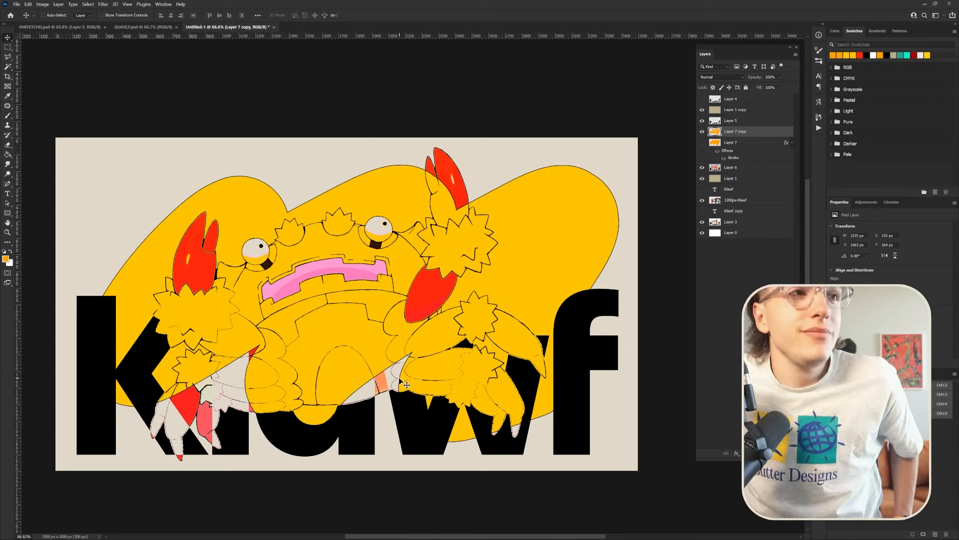
scroll(471, 490, down, 2)
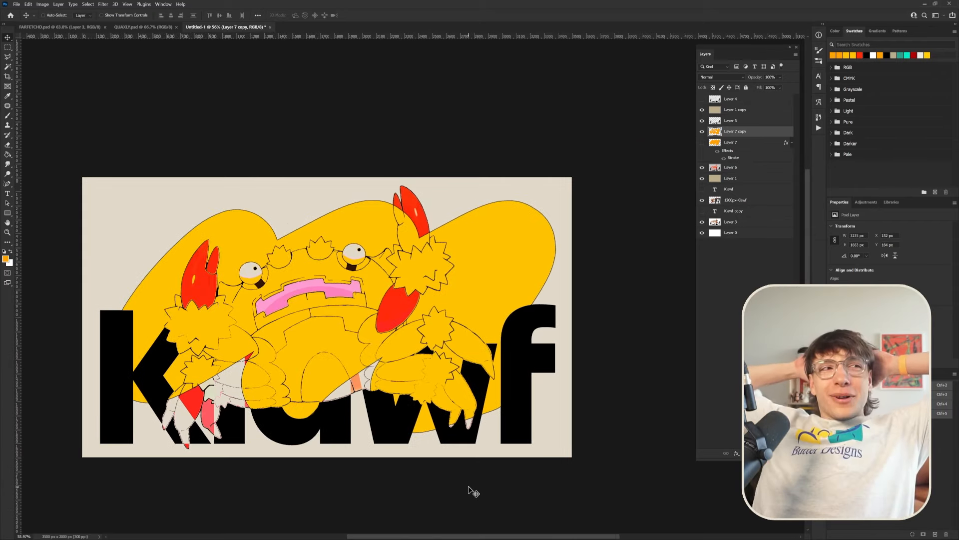
click(702, 110)
click(702, 110)
click(702, 110)
click(702, 110)
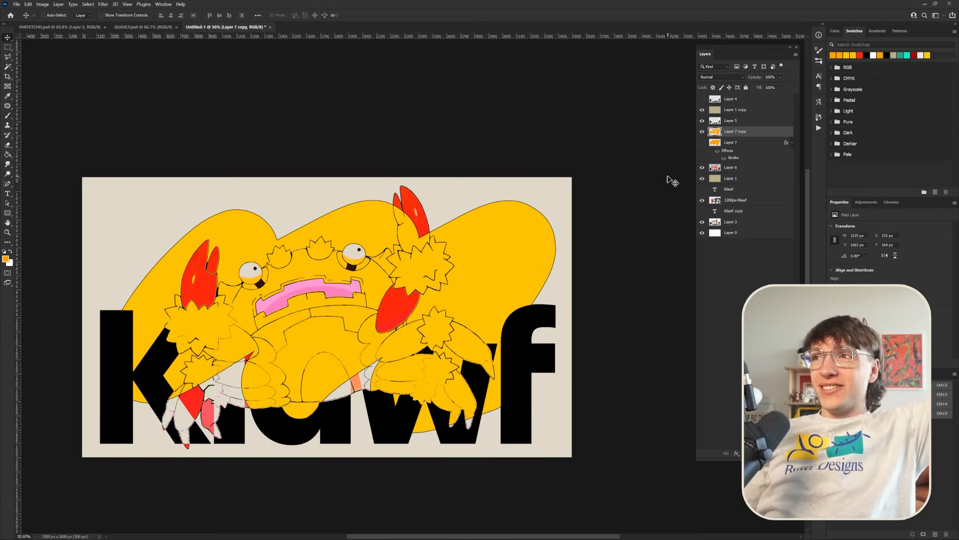
Copy the teal description ellipse with its text and number label from FARFETCHD.psd into the Klawf document
click(127, 26)
click(84, 28)
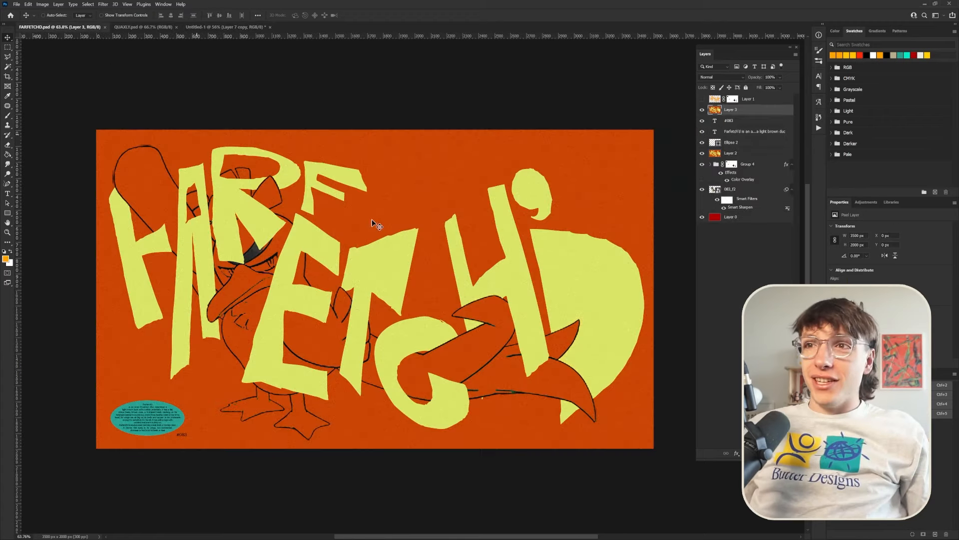
drag(747, 126, 150, 222)
Nudge the copied badge toward the canvas's upper-left corner, and replace its text with Klawf's description and the number #950
key(shift+Left)
key(shift+Left)
key(shift+Left)
key(shift+Left)
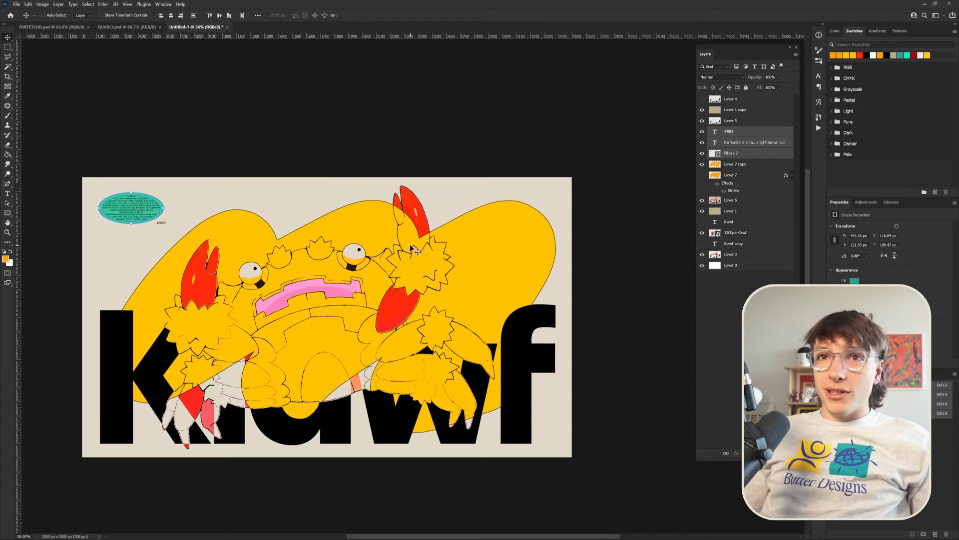
key(shift+Up)
key(shift+Up)
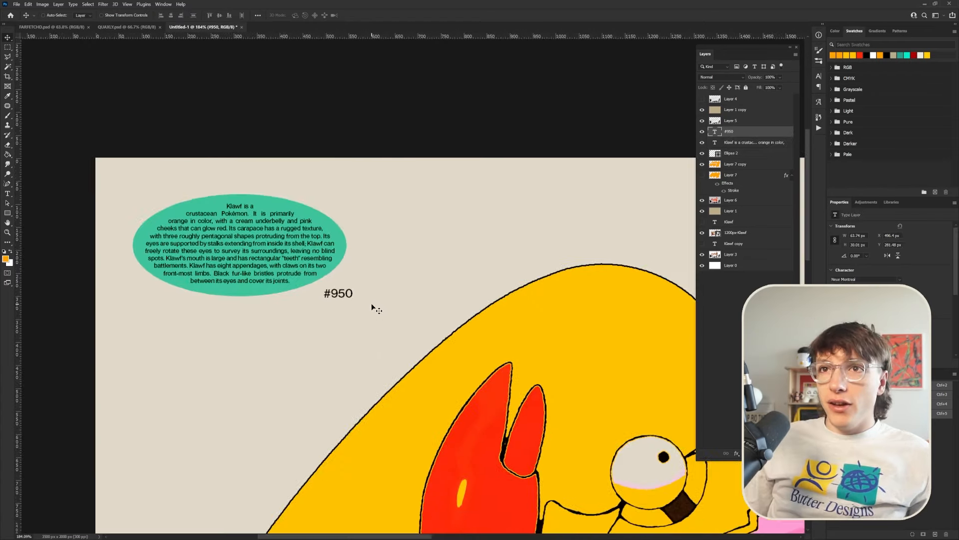
scroll(374, 313, down, 5)
scroll(478, 414, up, 5)
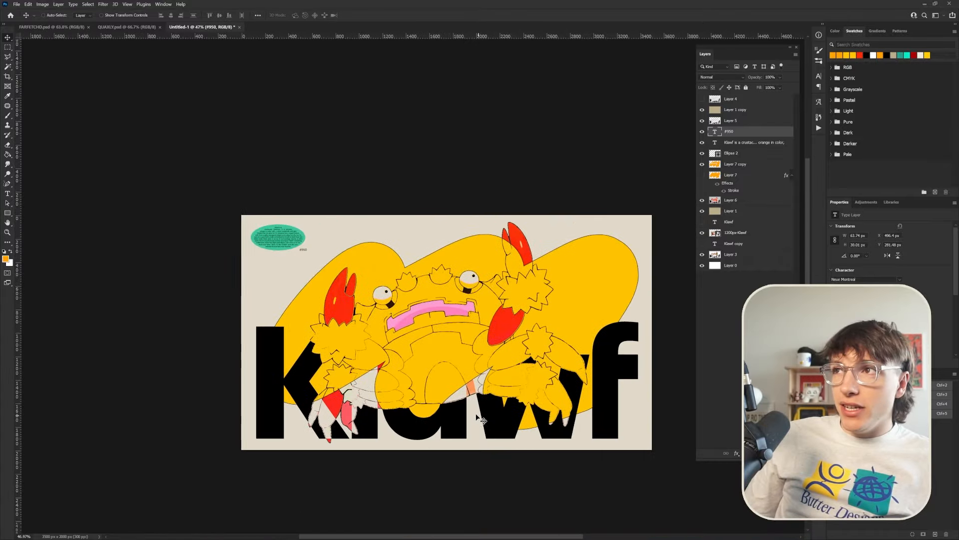
Select the Ellipse 2 badge shape, check the foreground color, and switch to QUAXLY.psd to examine its badge and colors
click(735, 158)
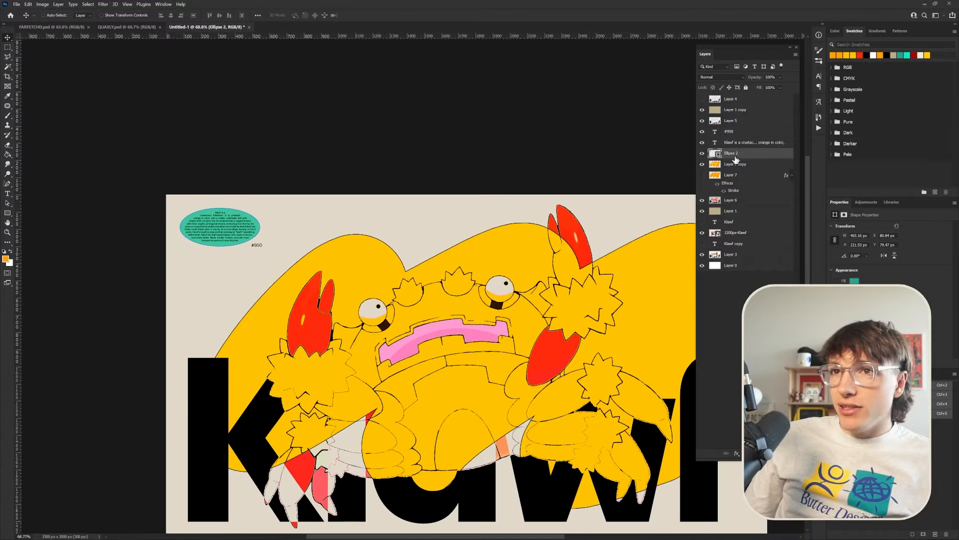
scroll(605, 389, down, 5)
scroll(608, 389, up, 3)
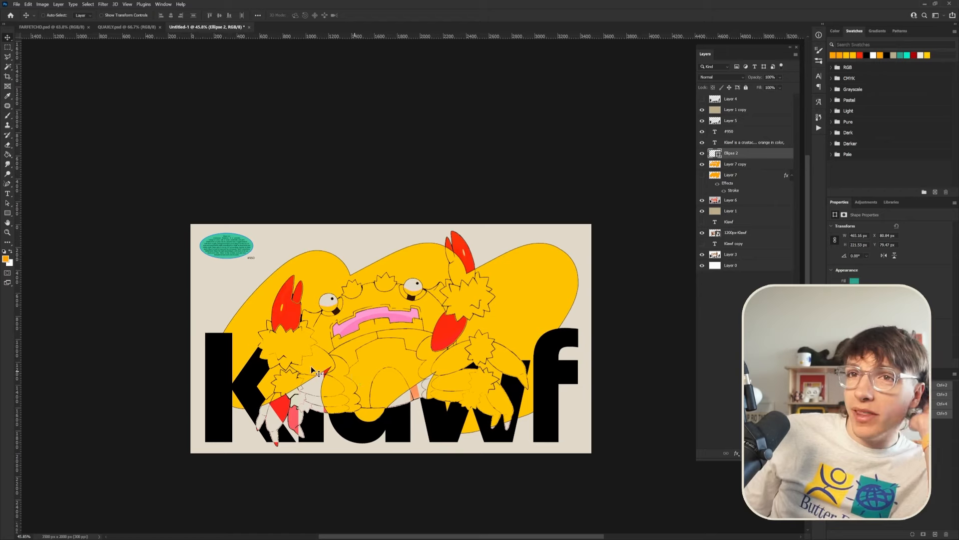
click(6, 259)
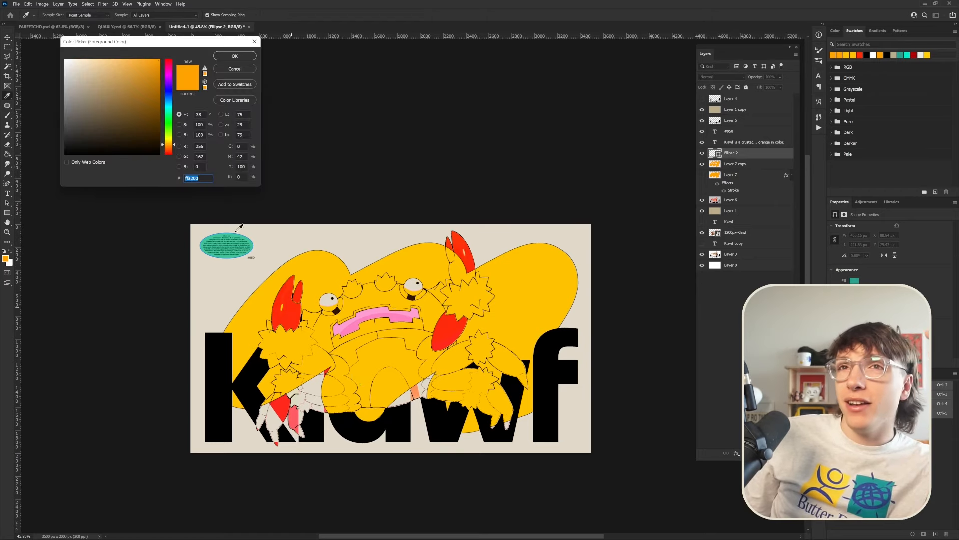
click(234, 56)
click(127, 27)
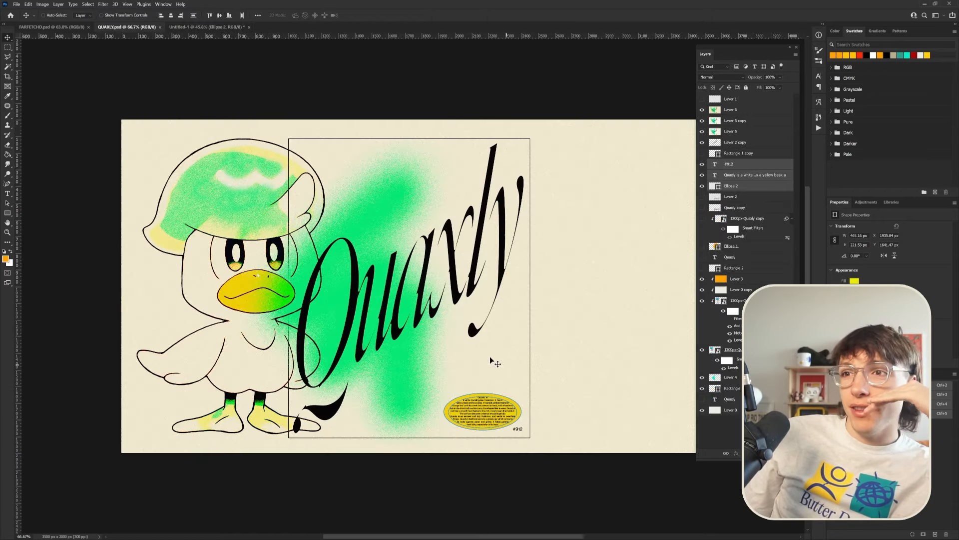
Check the badge in FARFETCHD.psd, return to the Klawf document, and recolor the Ellipse 2 badge red using foreground color #ff2b0b
click(62, 26)
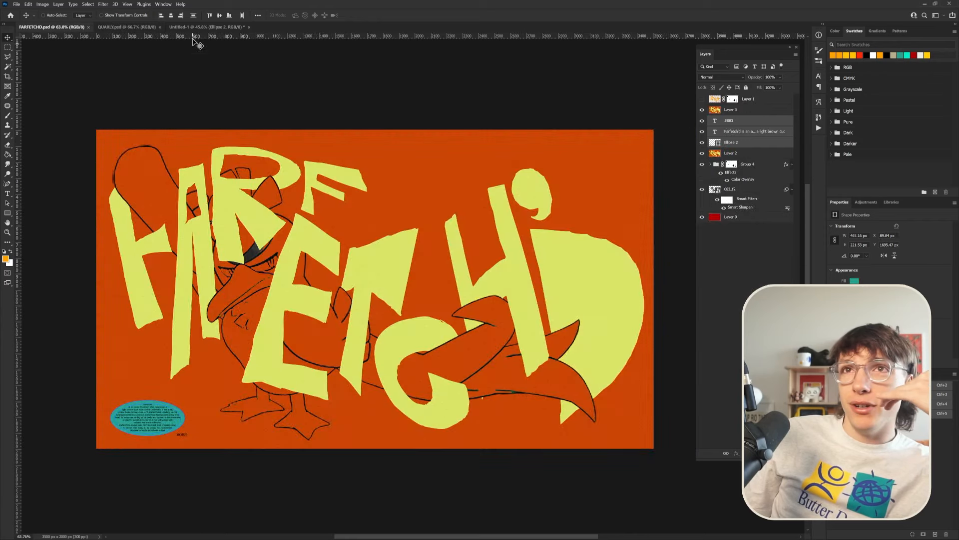
click(193, 27)
click(5, 259)
text(ff2b0b)
click(234, 56)
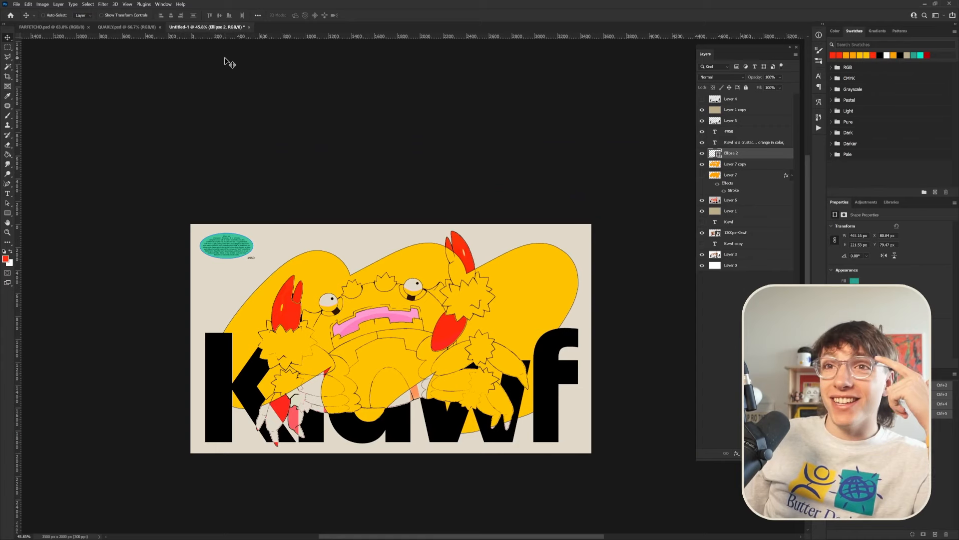
key(v)
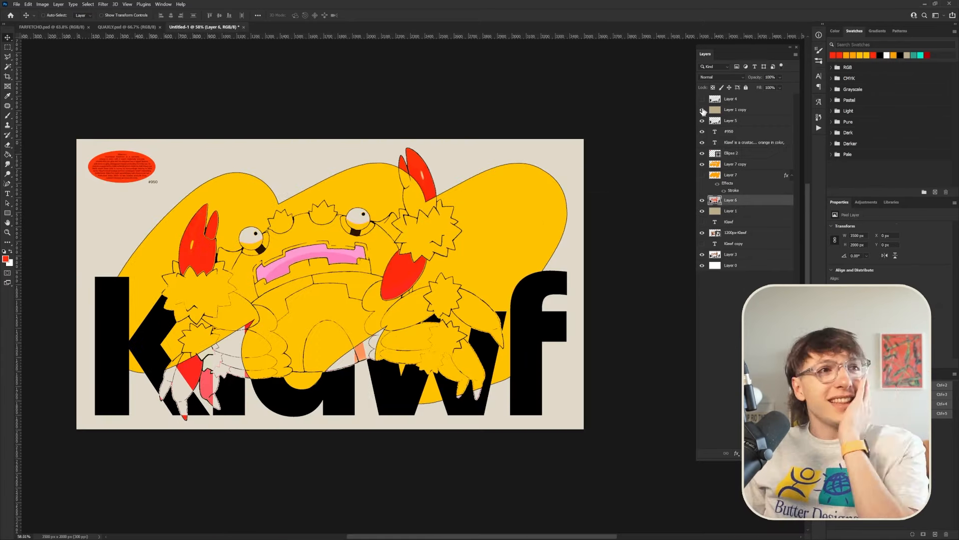
Hide the Layer 1 copy color overlay and stamp all visible layers into a new merged layer above Layer 5
click(702, 110)
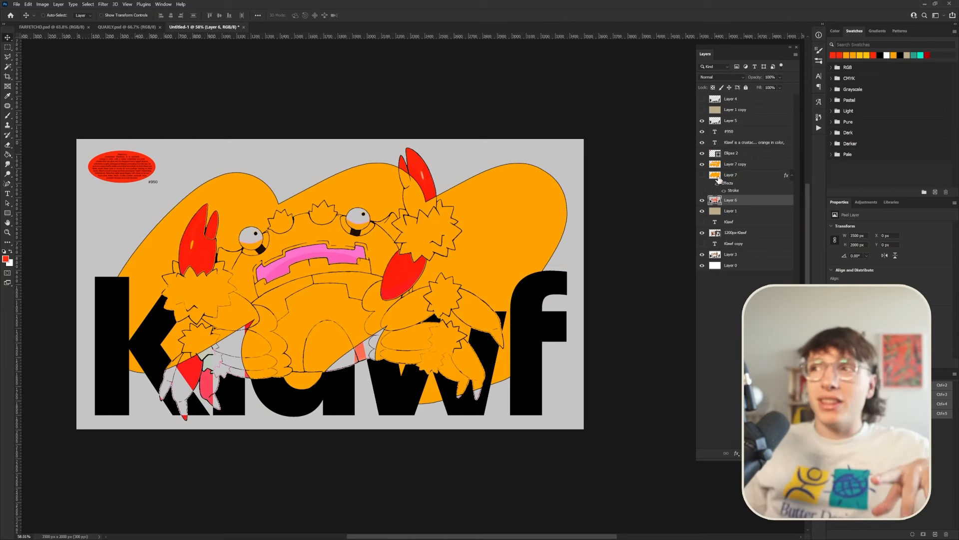
right_click(728, 123)
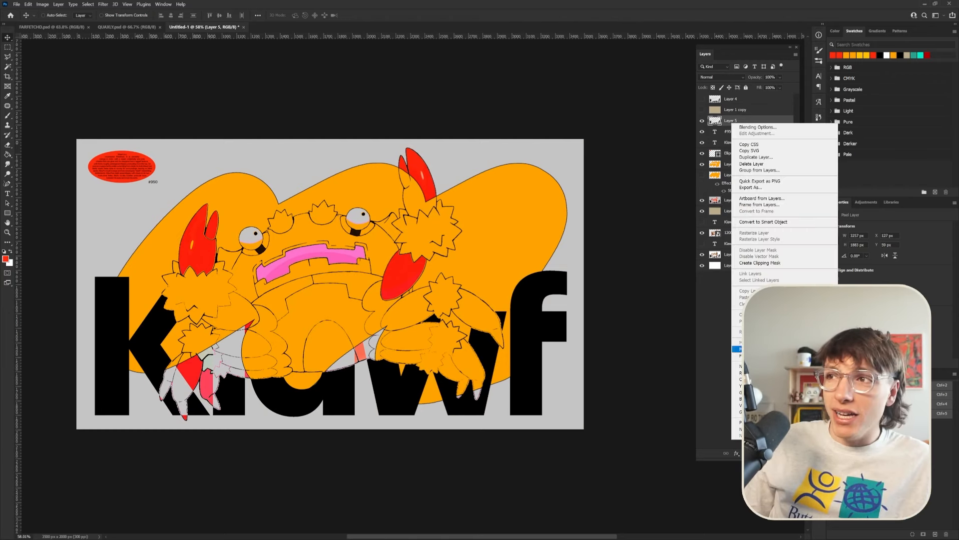
alt+click(749, 348)
Apply Levels to the merged layer, setting the midtones to 1.37 and raising the black input level slightly
key(ctrl+l)
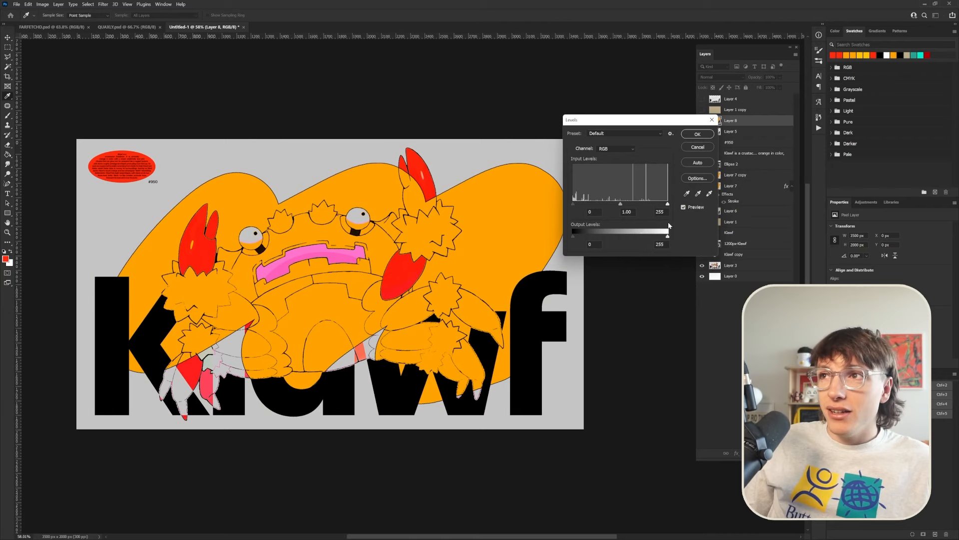
drag(621, 207, 607, 207)
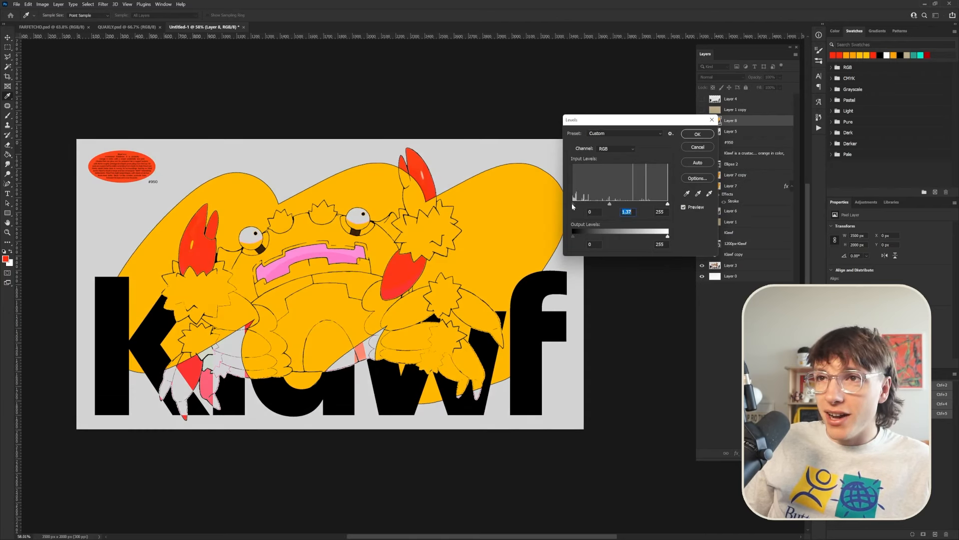
drag(574, 203, 582, 204)
click(697, 134)
Examine the adjusted Klawf composition up close and as a whole
scroll(367, 307, down, 8)
scroll(367, 306, up, 3)
scroll(307, 311, up, 4)
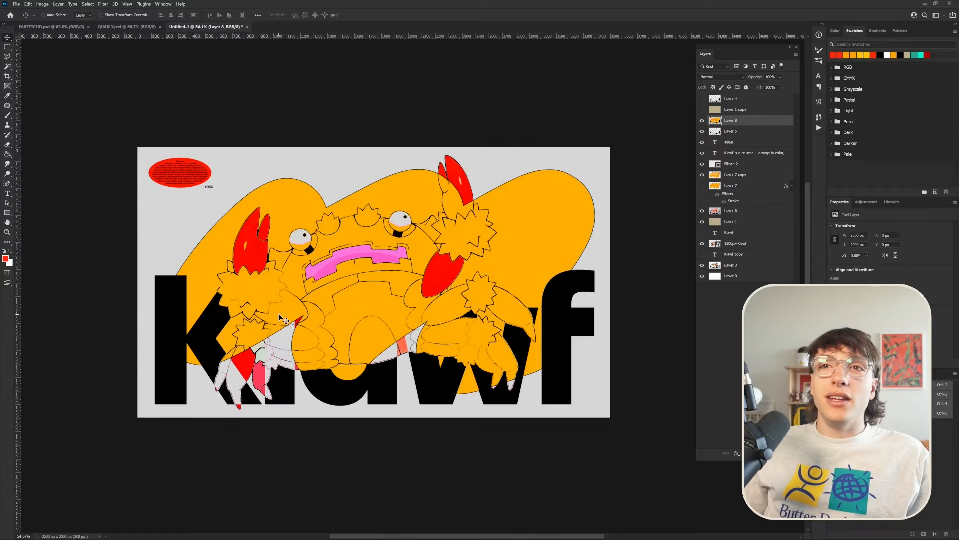
scroll(325, 360, down, 3)
scroll(328, 364, down, 1)
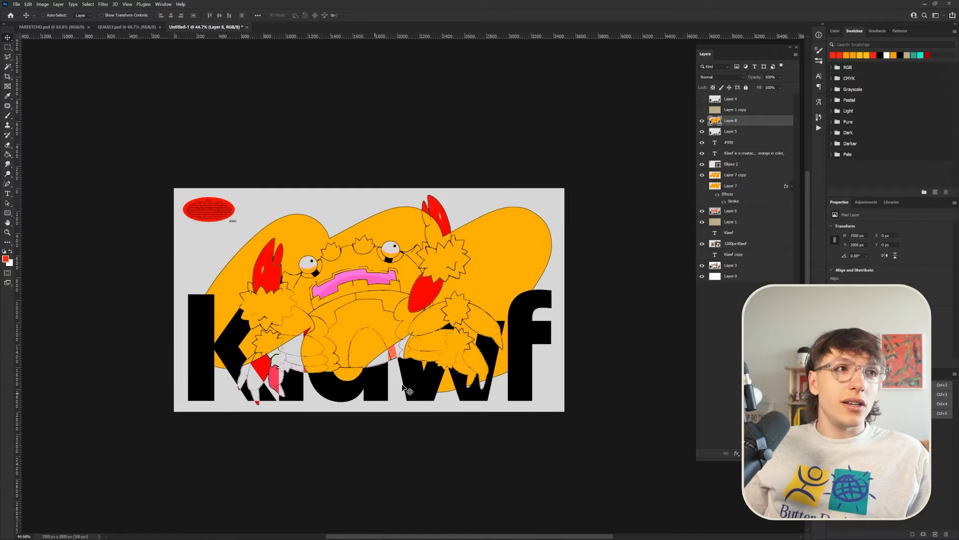
scroll(328, 358, up, 3)
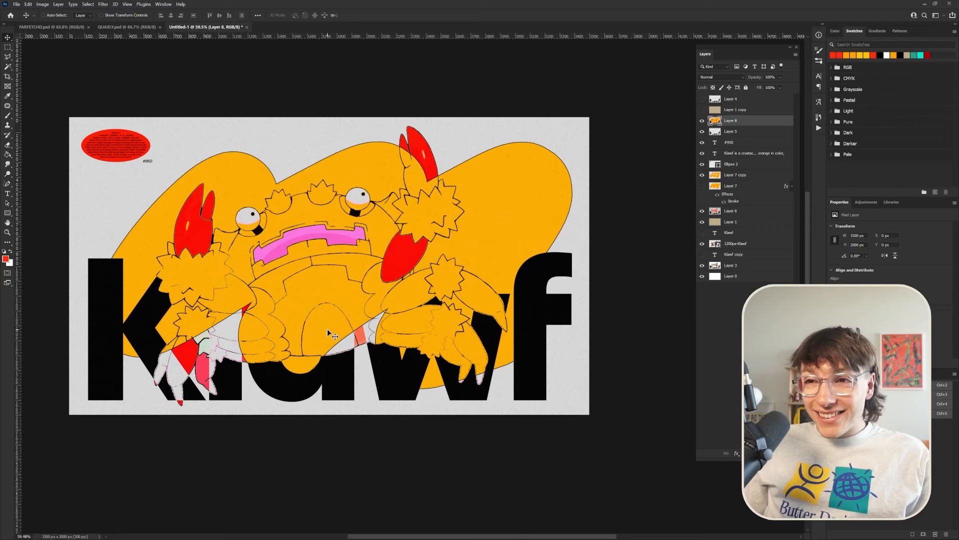
scroll(328, 334, down, 1)
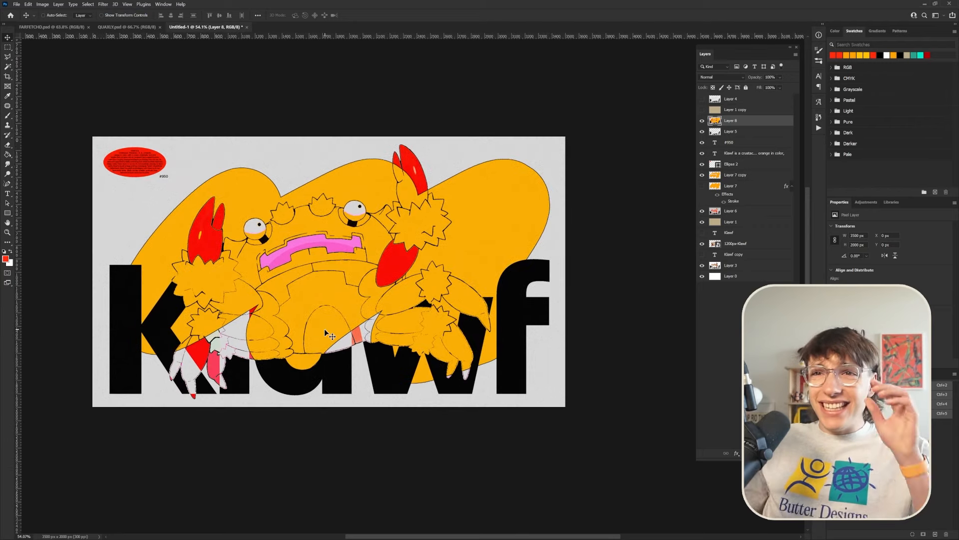